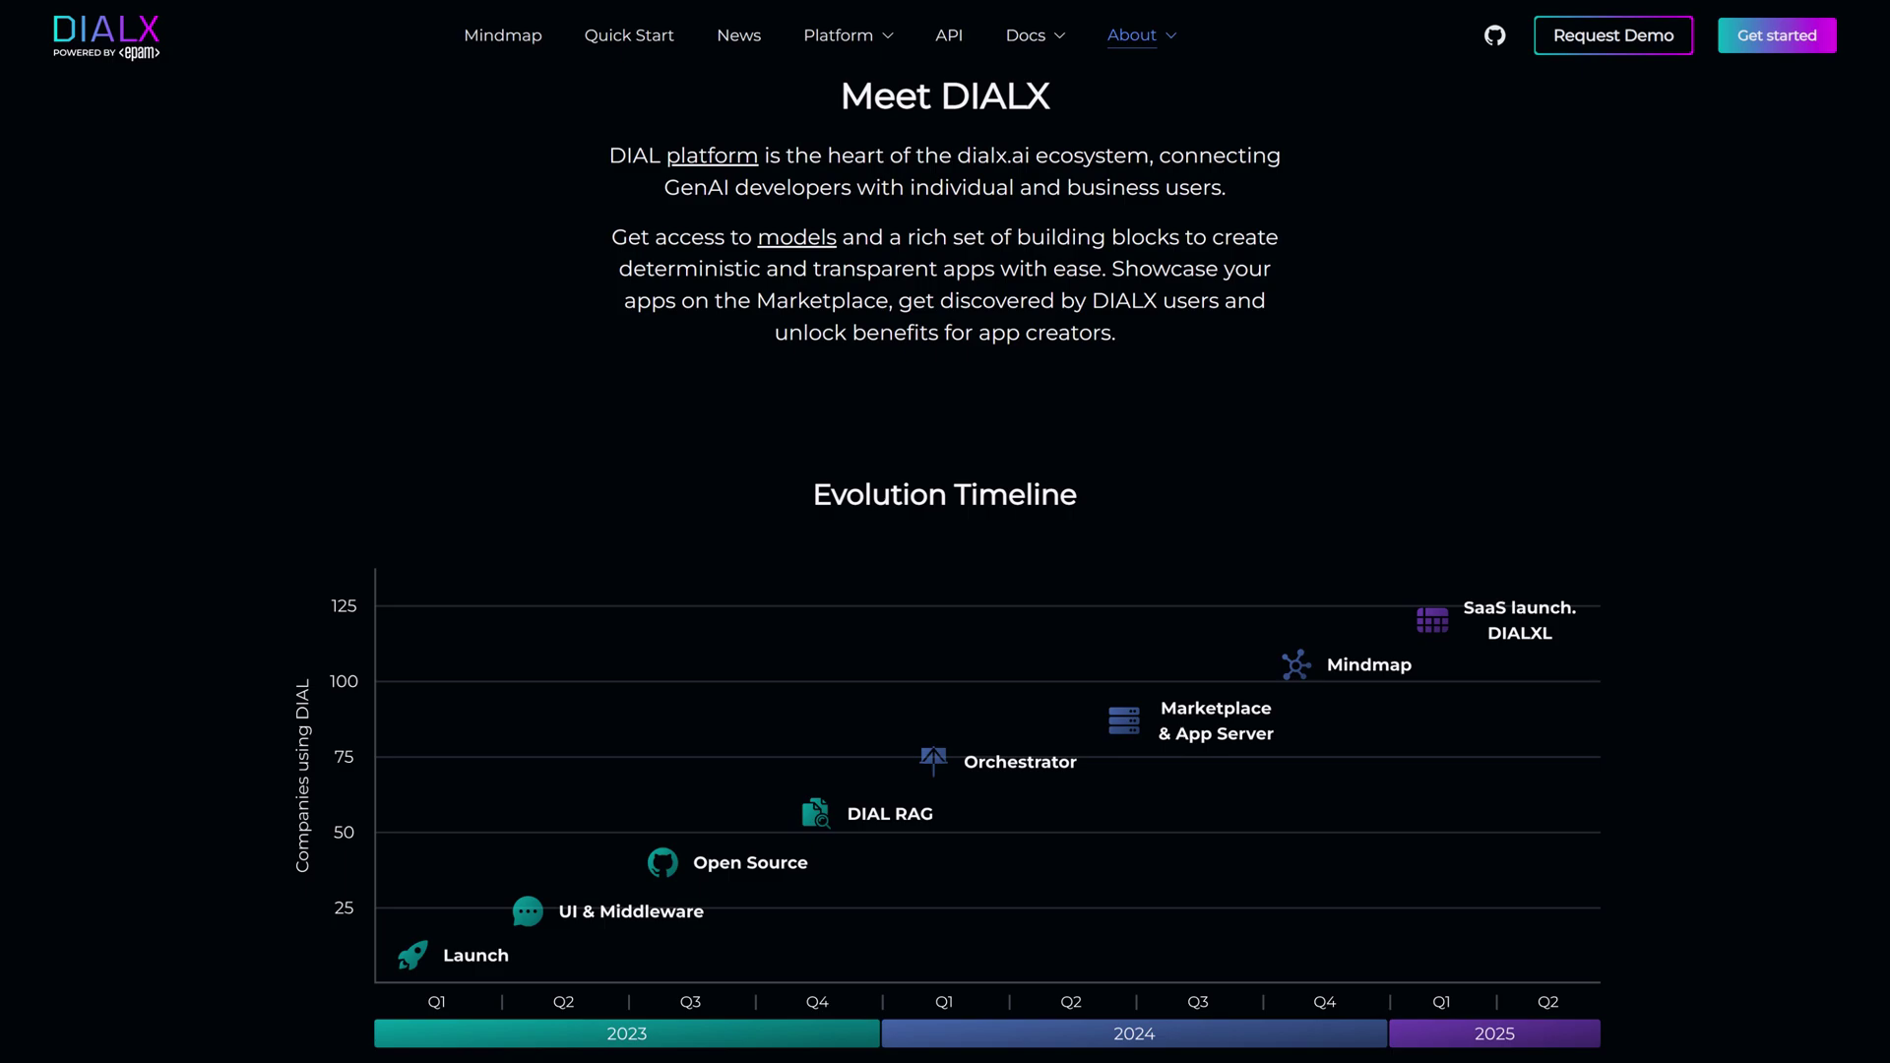
Step: Scroll down the About page through the Evolution Timeline and Our Journey cards
scroll(946, 559, "down", 4)
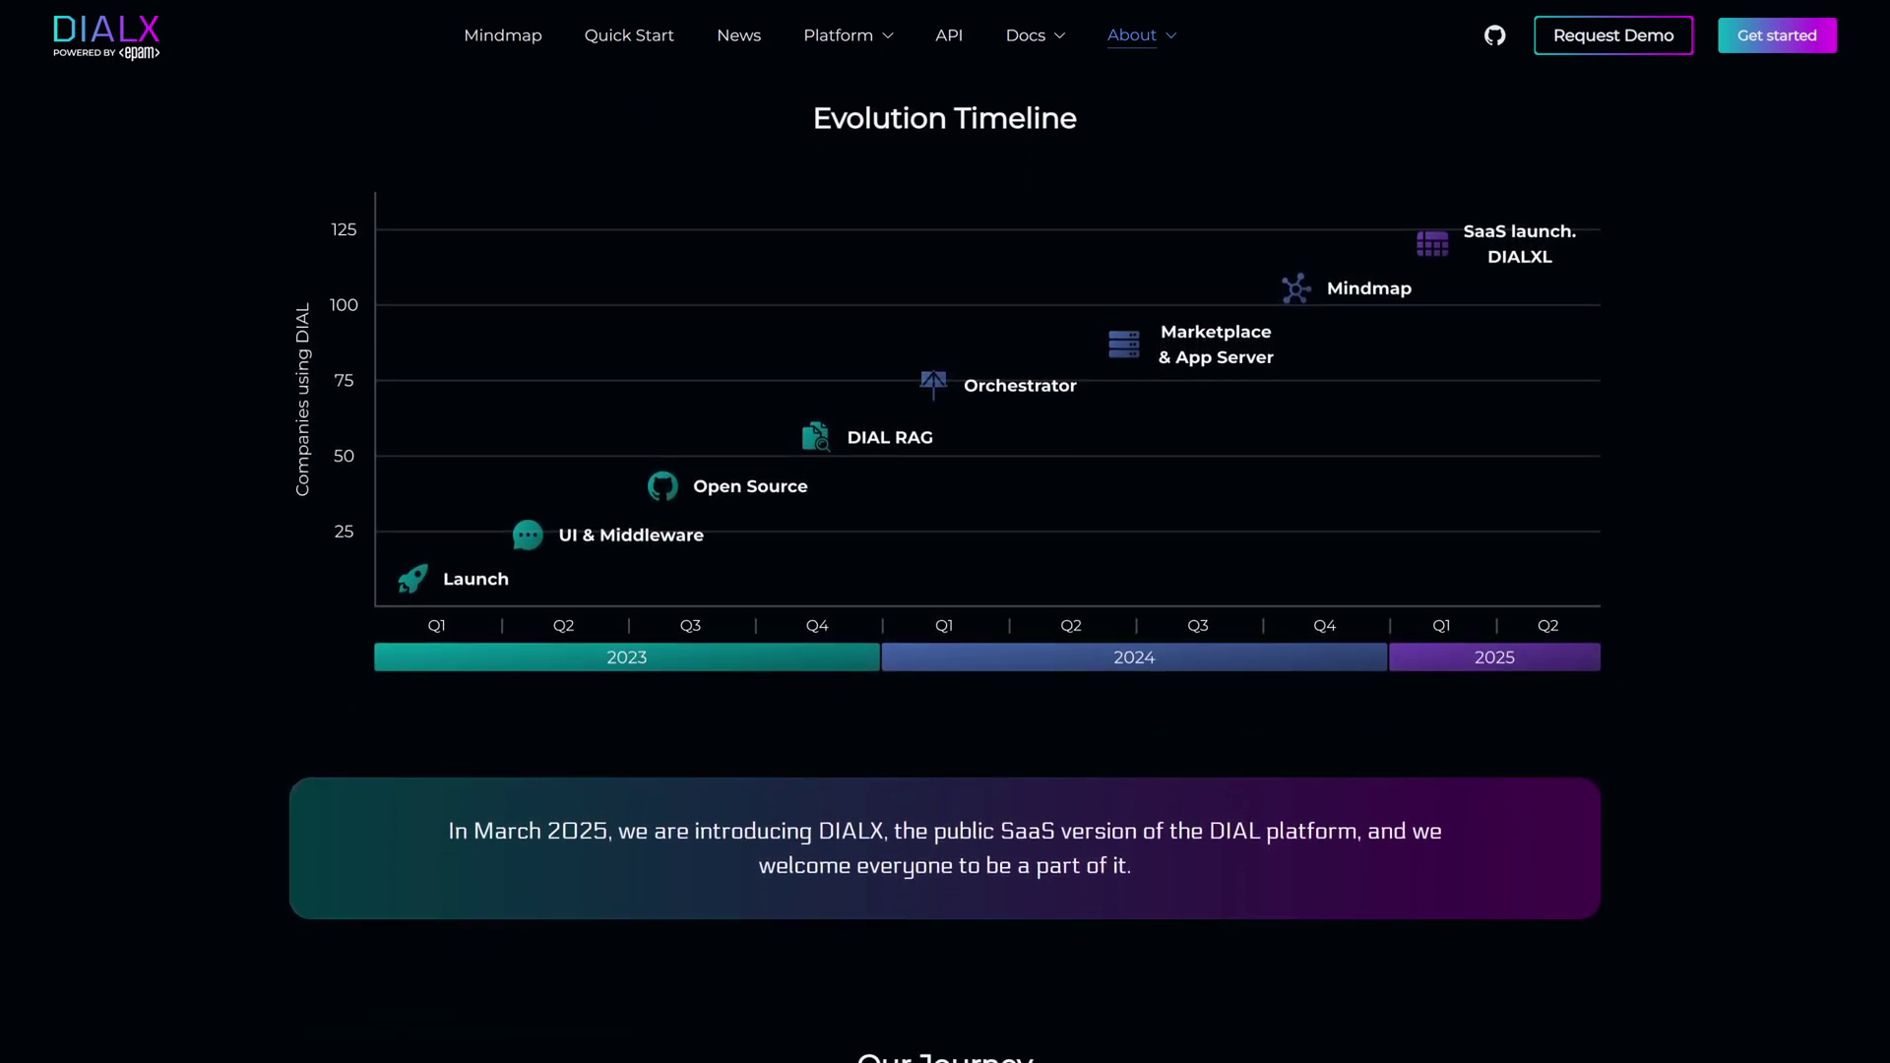
scroll(945, 559, "down", 4)
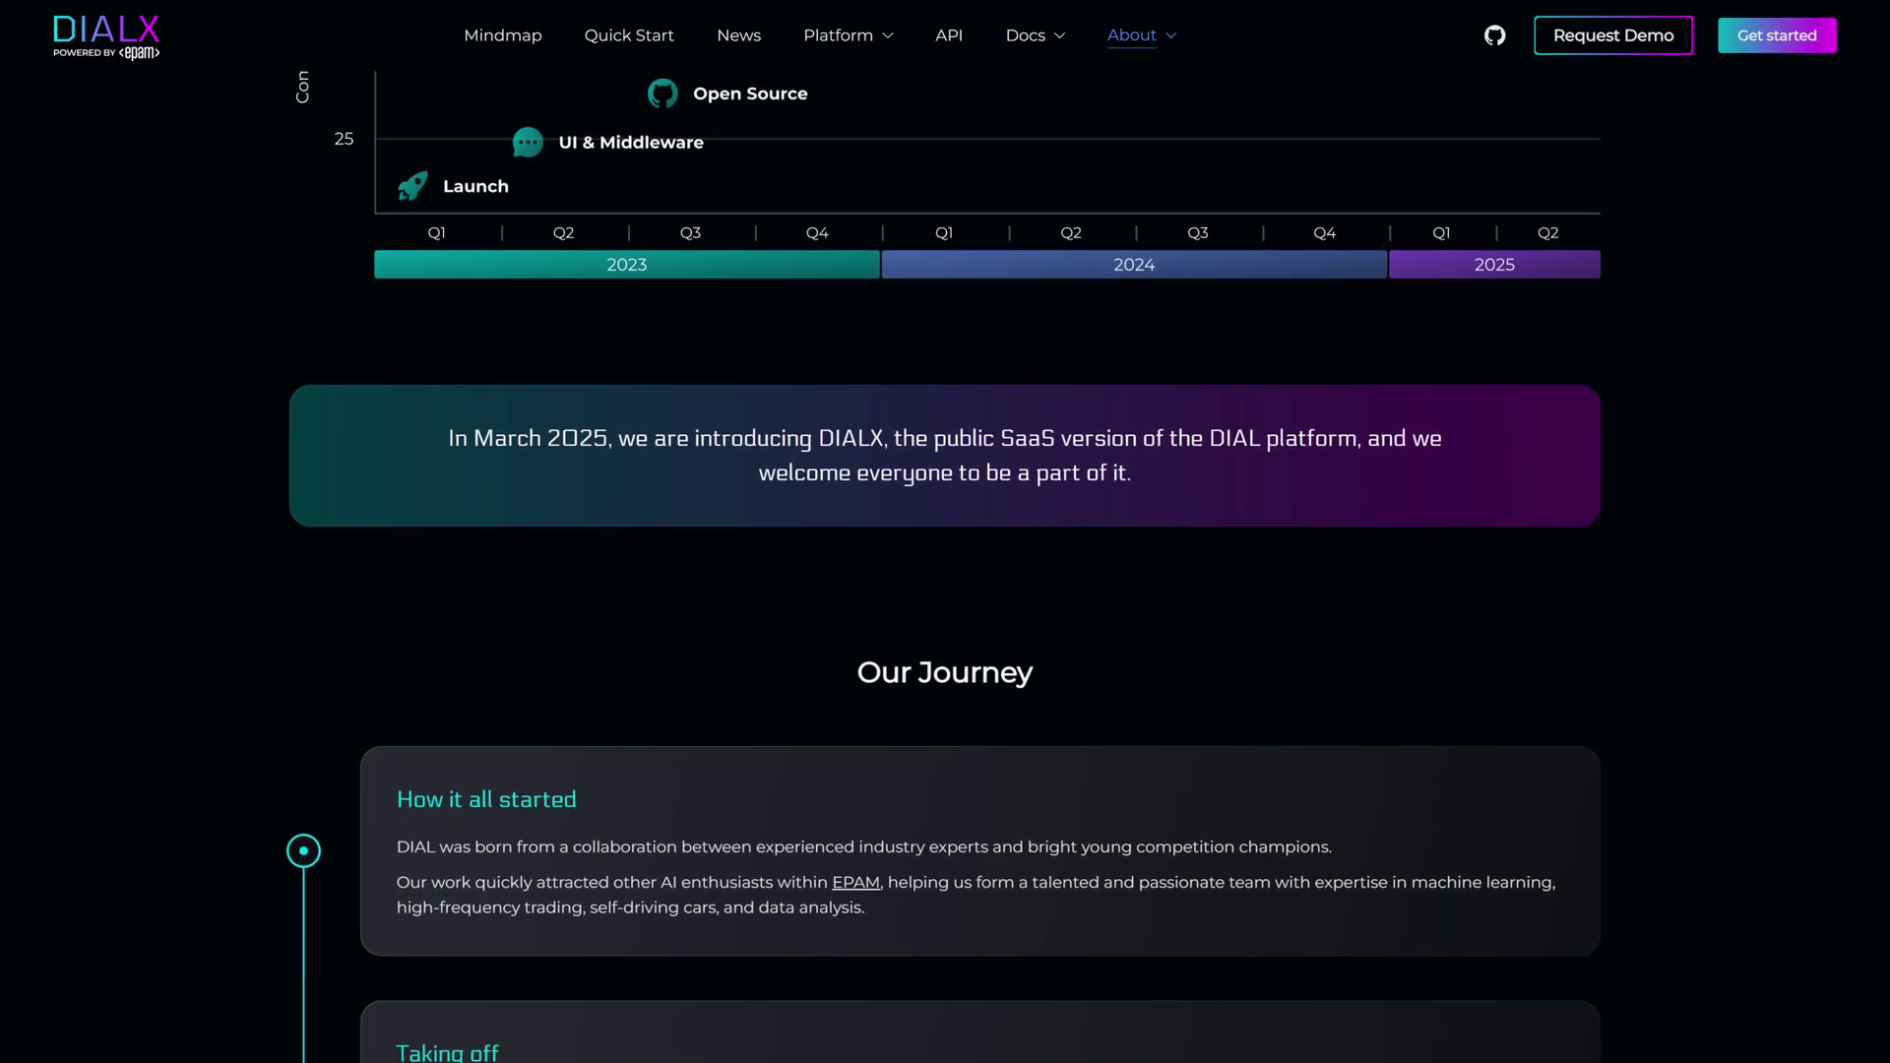
scroll(945, 559, "down", 4)
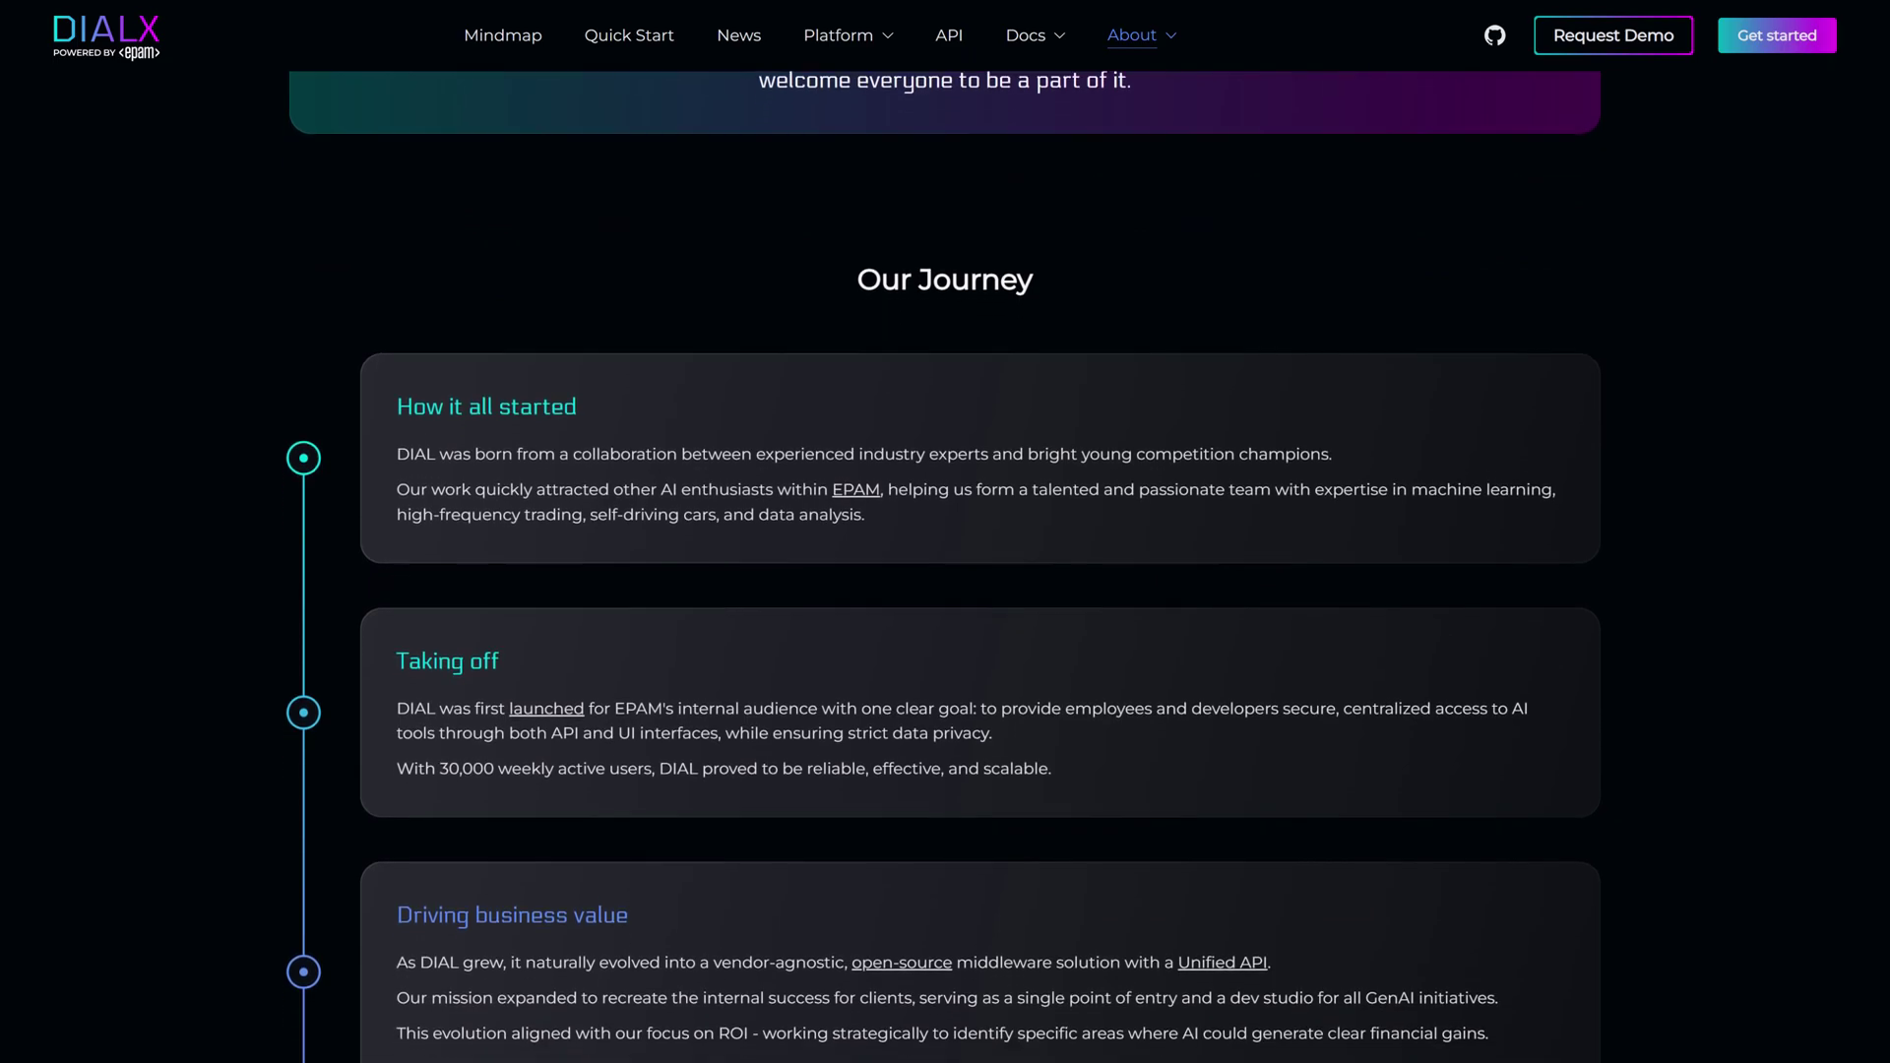
scroll(945, 559, "down", 4)
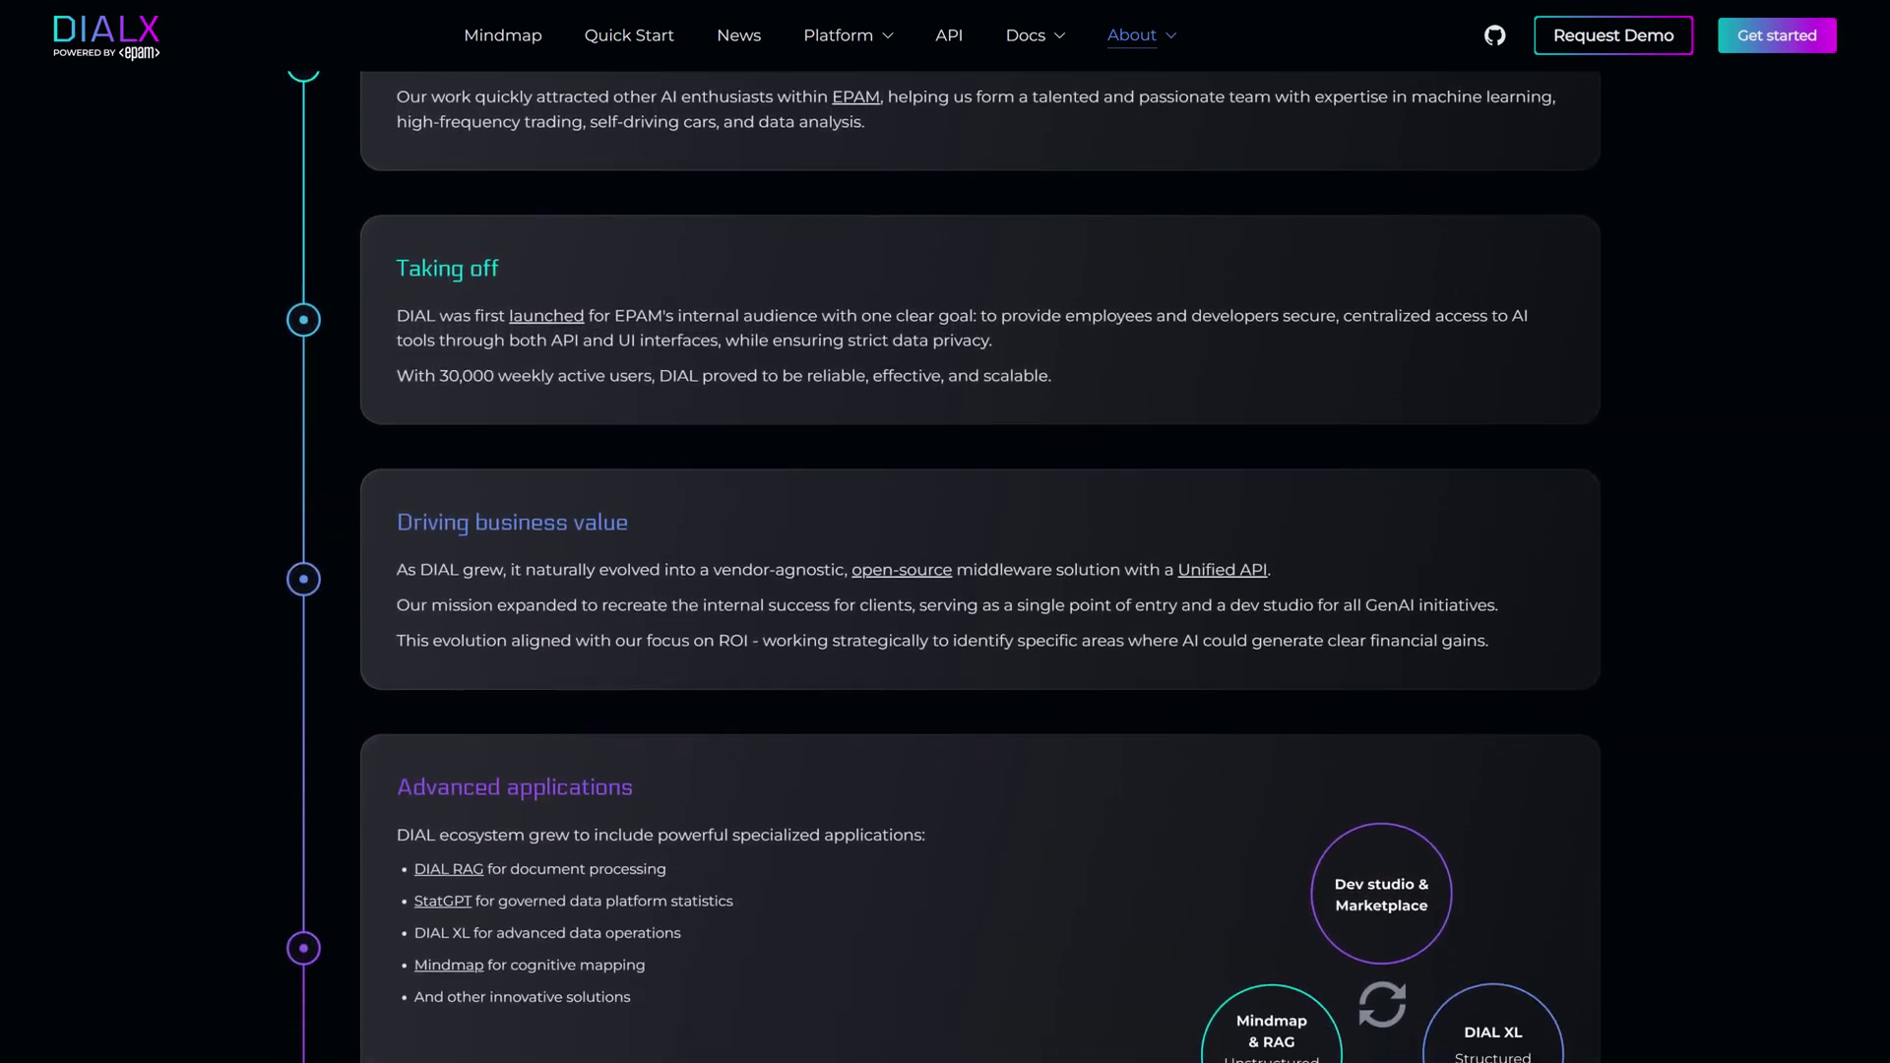
scroll(945, 559, "down", 4)
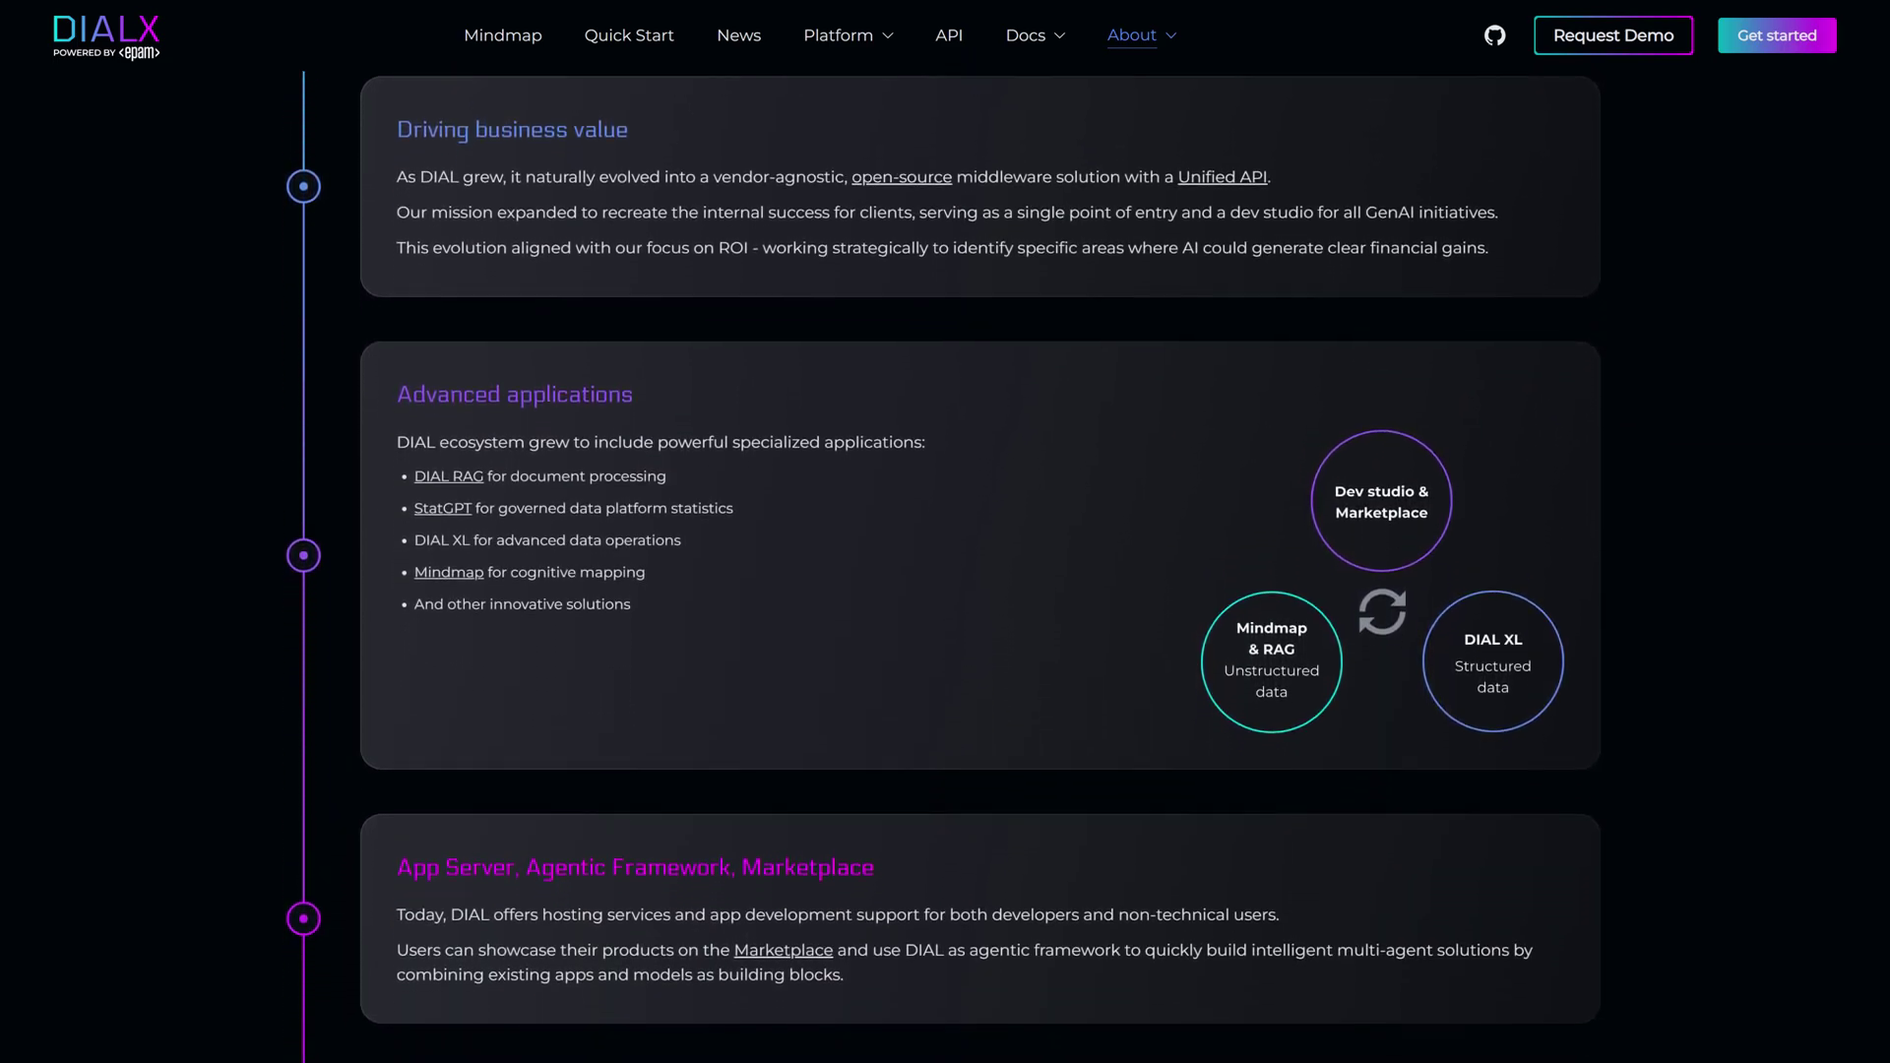
scroll(945, 559, "down", 2)
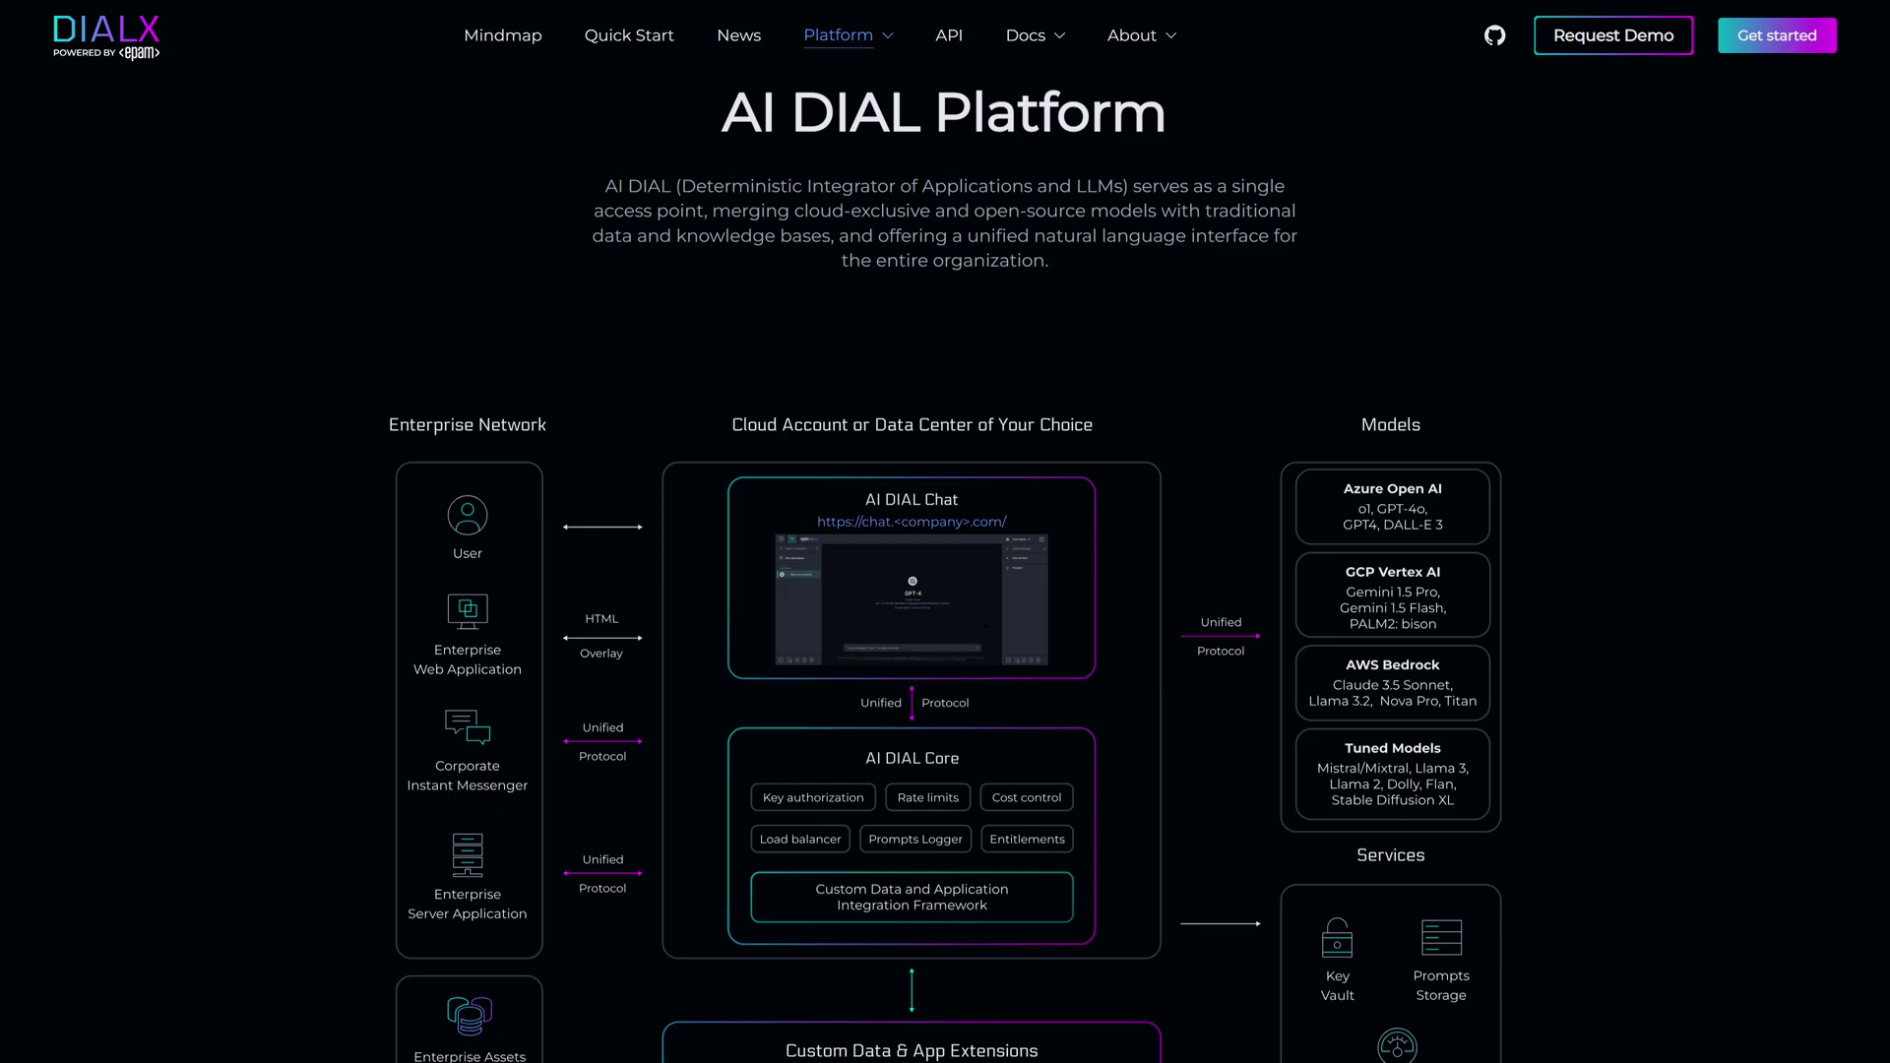
Step: Scroll the AI DIAL Platform page past the architecture, Essential Features and Extension Framework
scroll(945, 559, "down", 2)
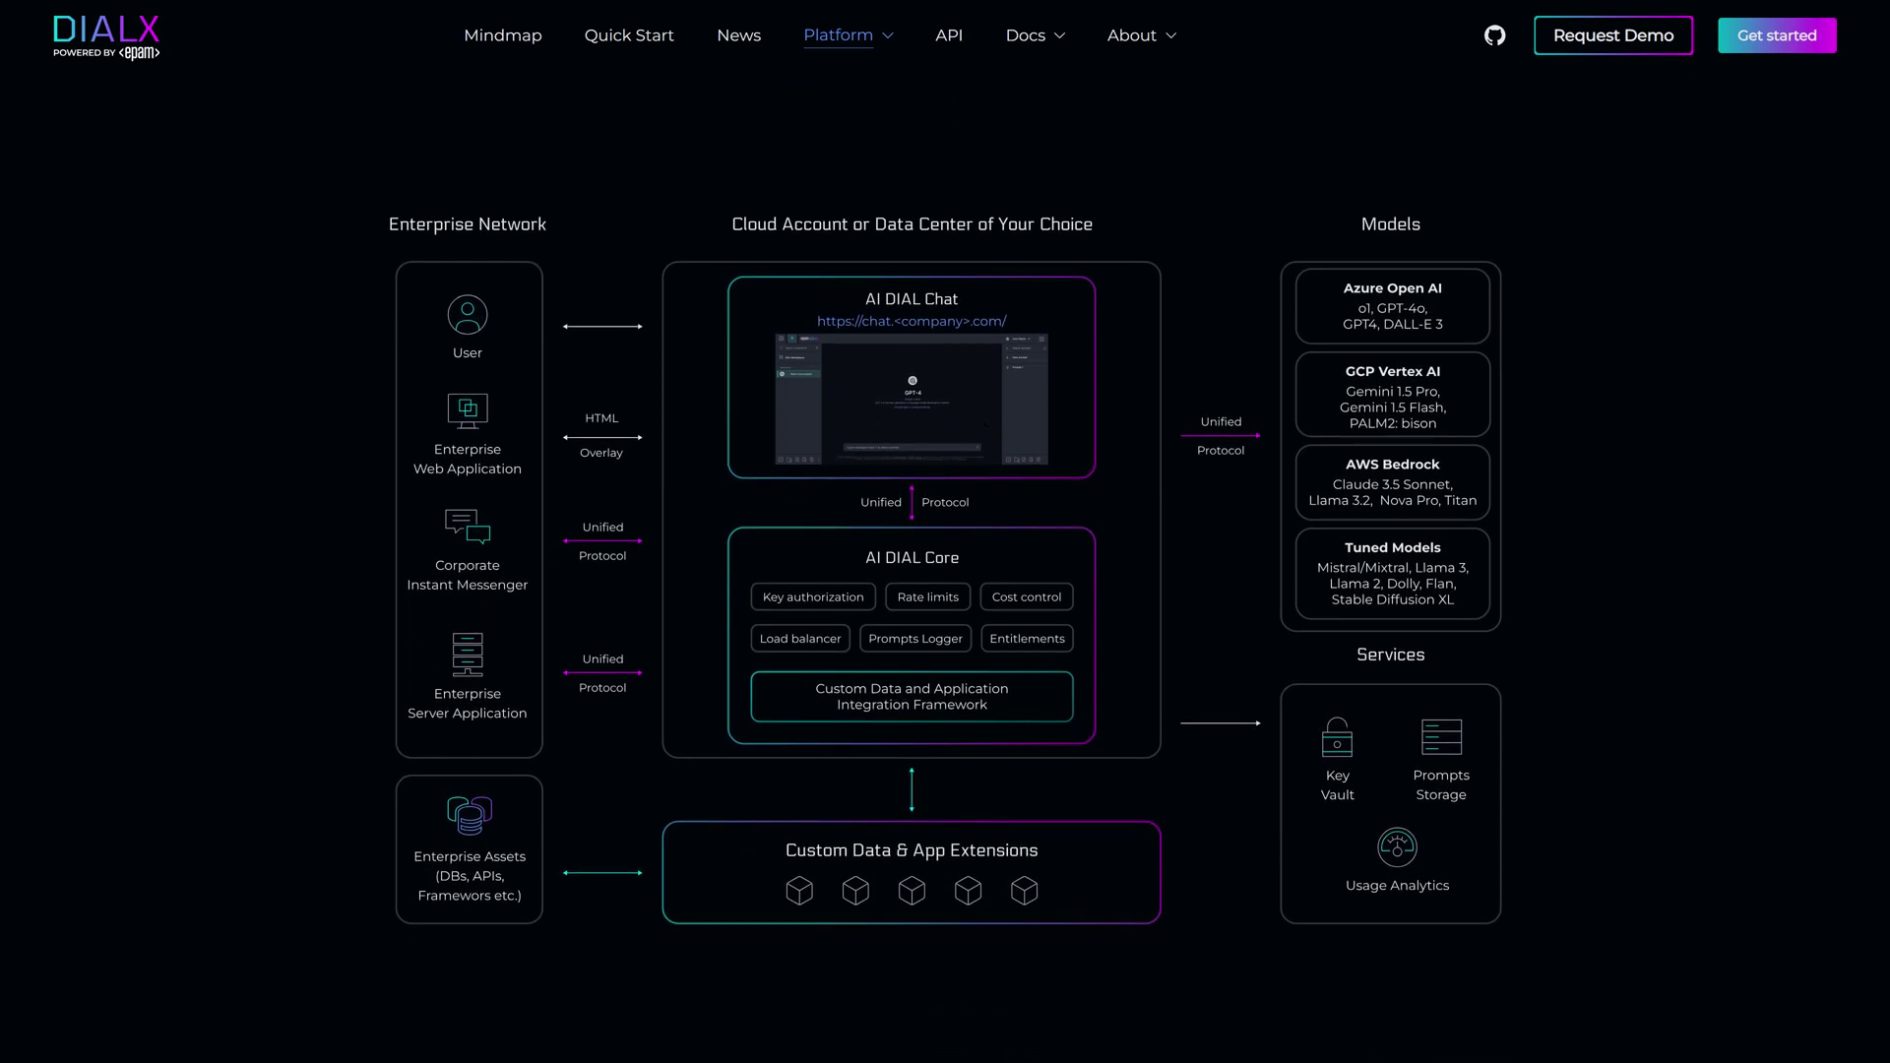
scroll(945, 532, "down", 8)
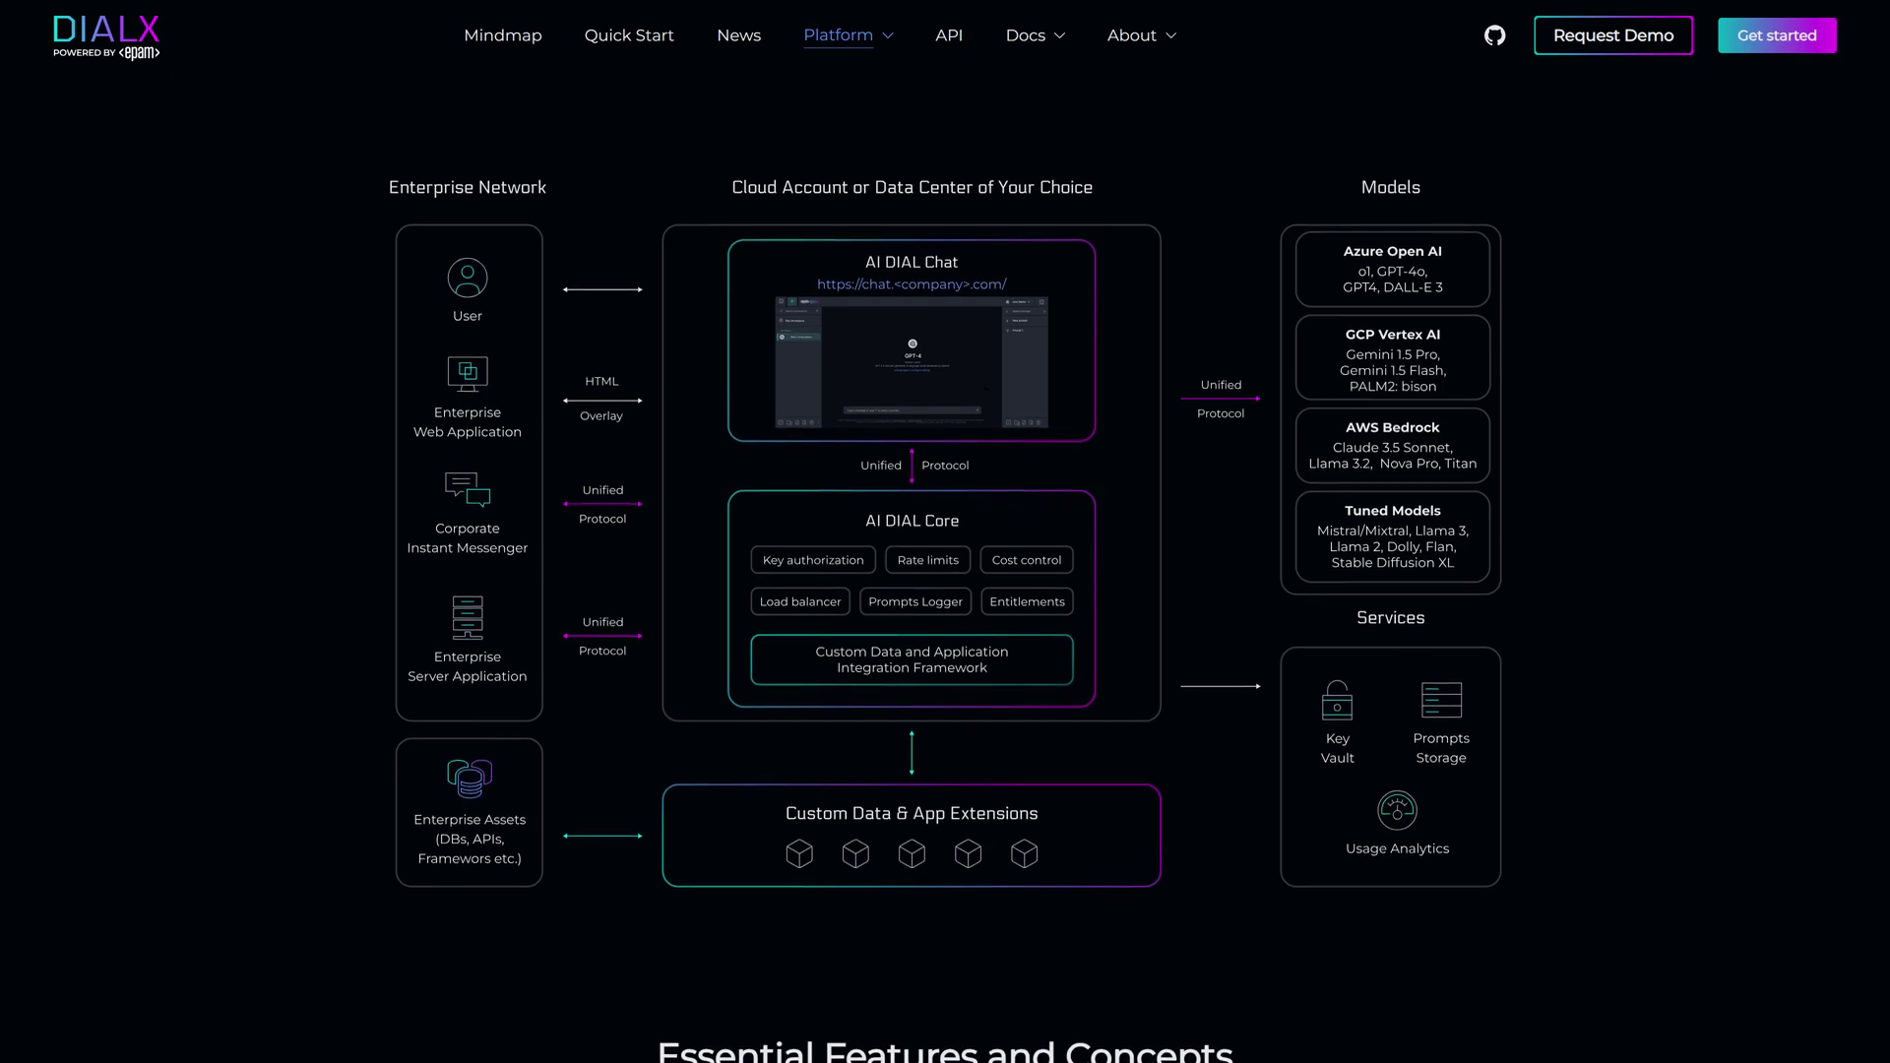
scroll(945, 532, "down", 1)
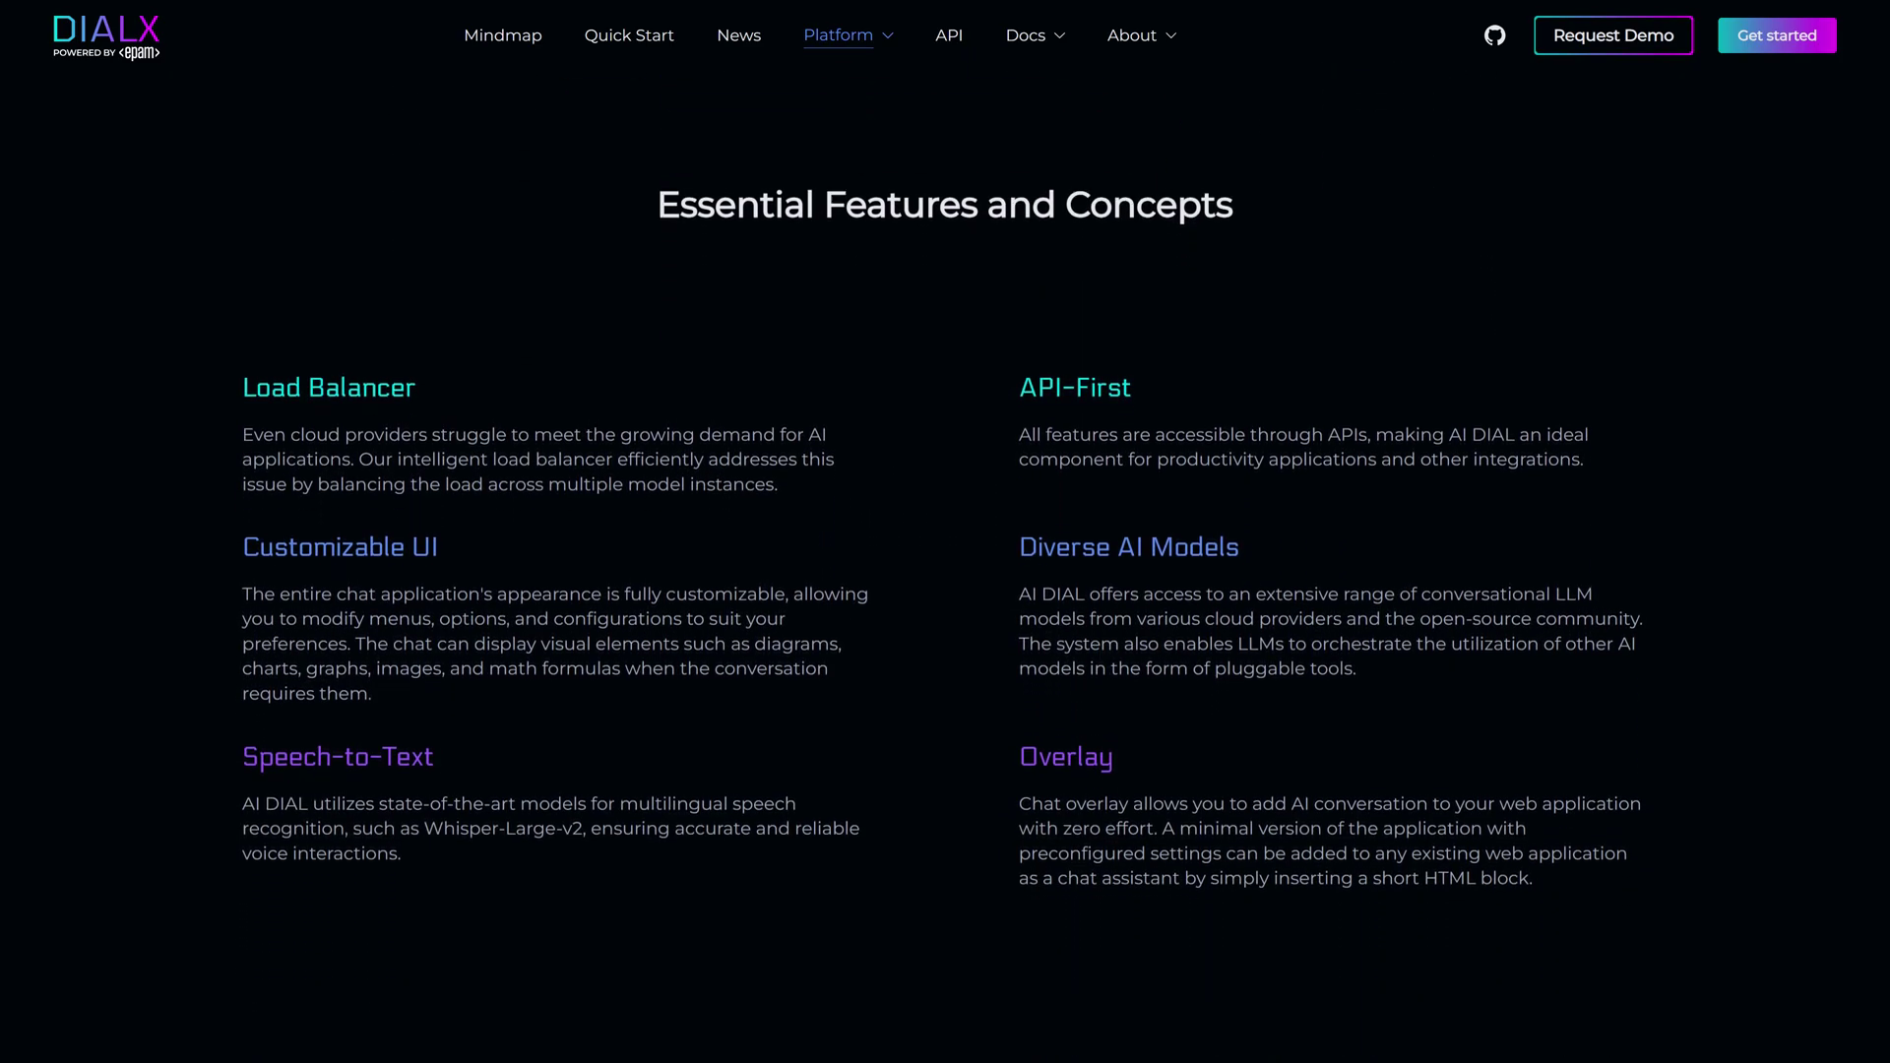
scroll(945, 532, "down", 9)
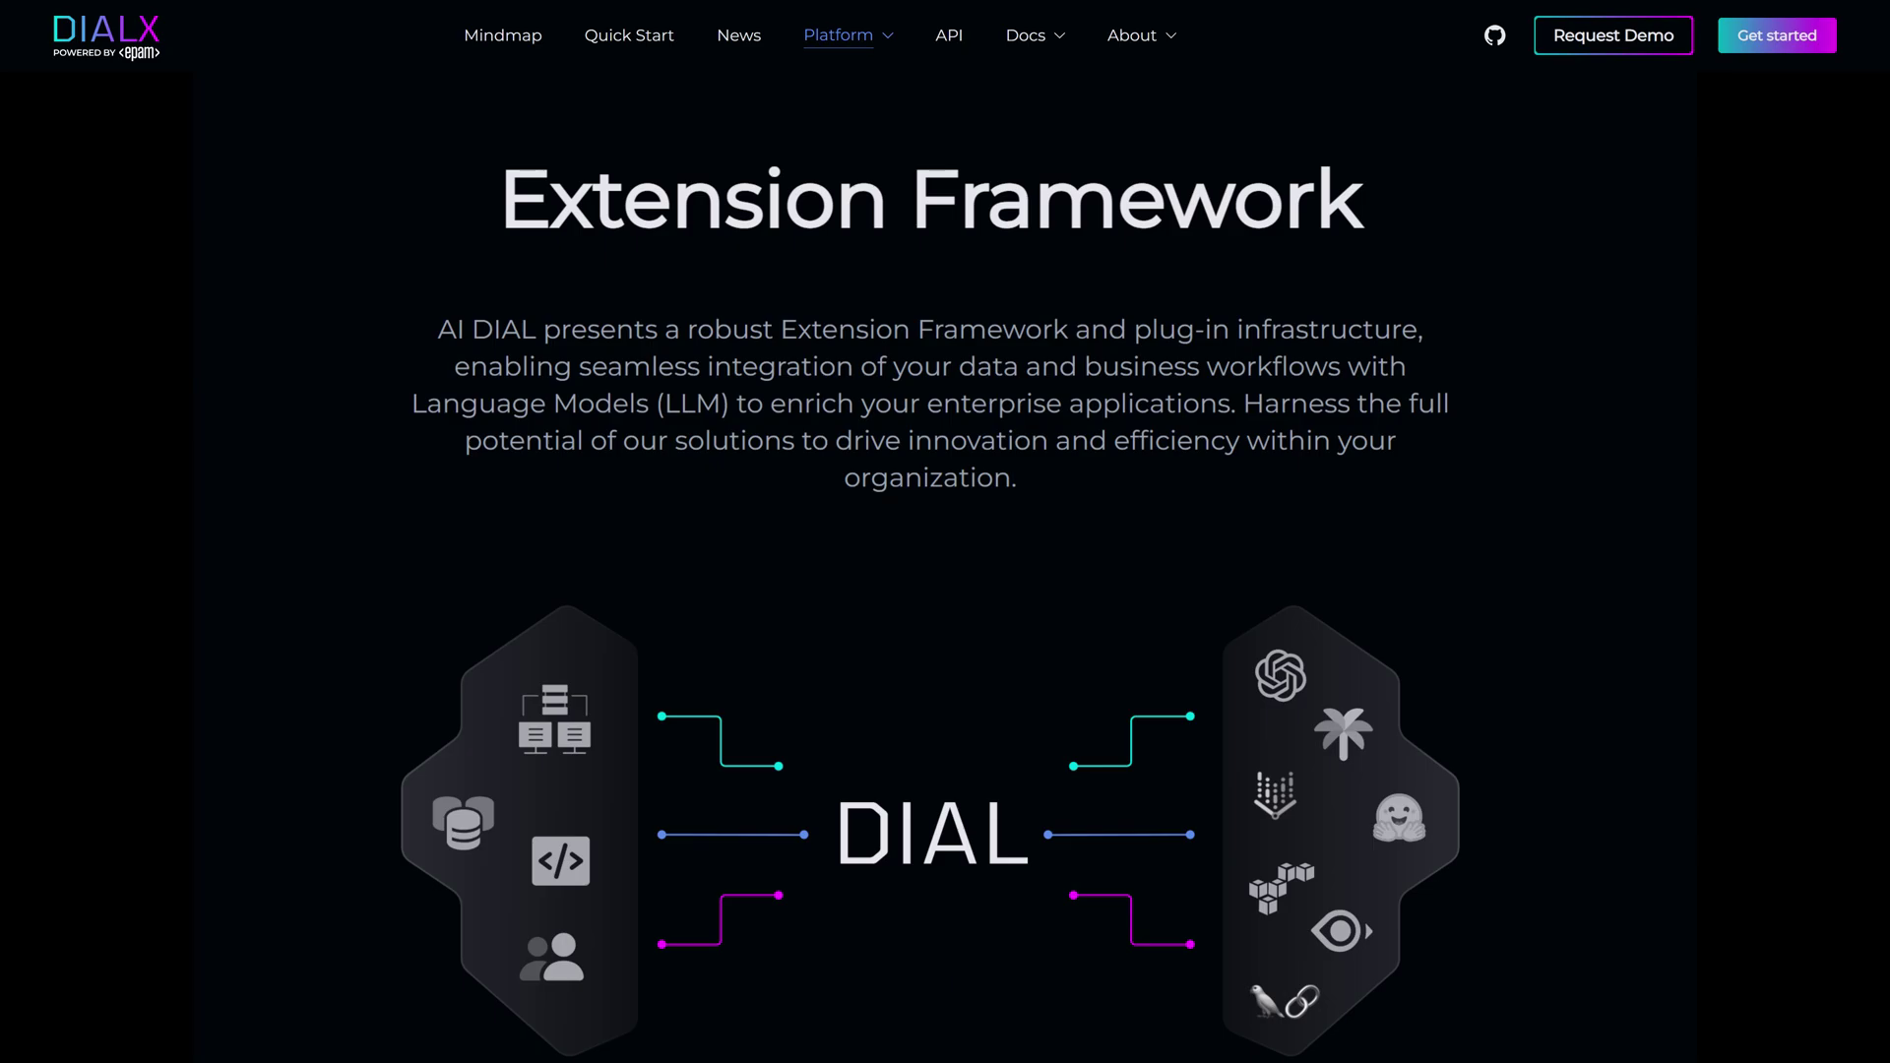
scroll(945, 531, "down", 10)
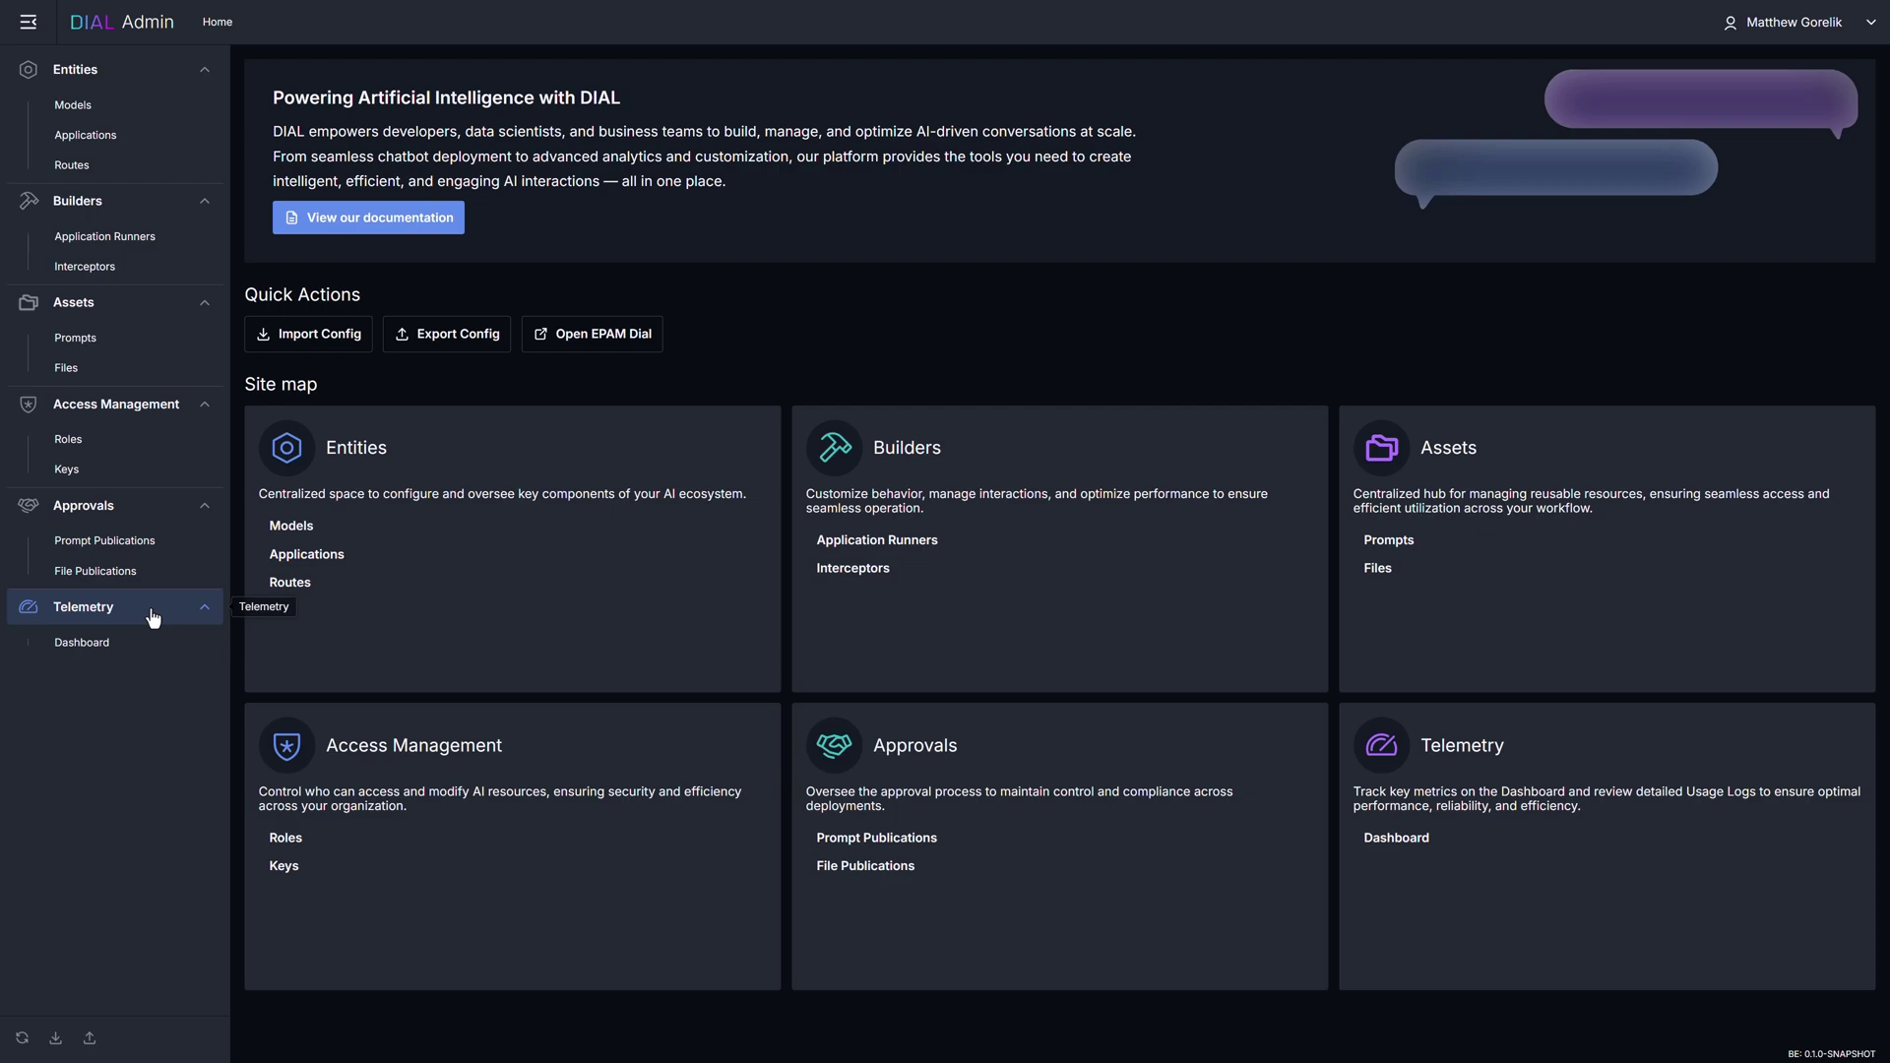
Step: Open the Telemetry Dashboard showing aggregated DIAL usage analytics
left_click(138, 642)
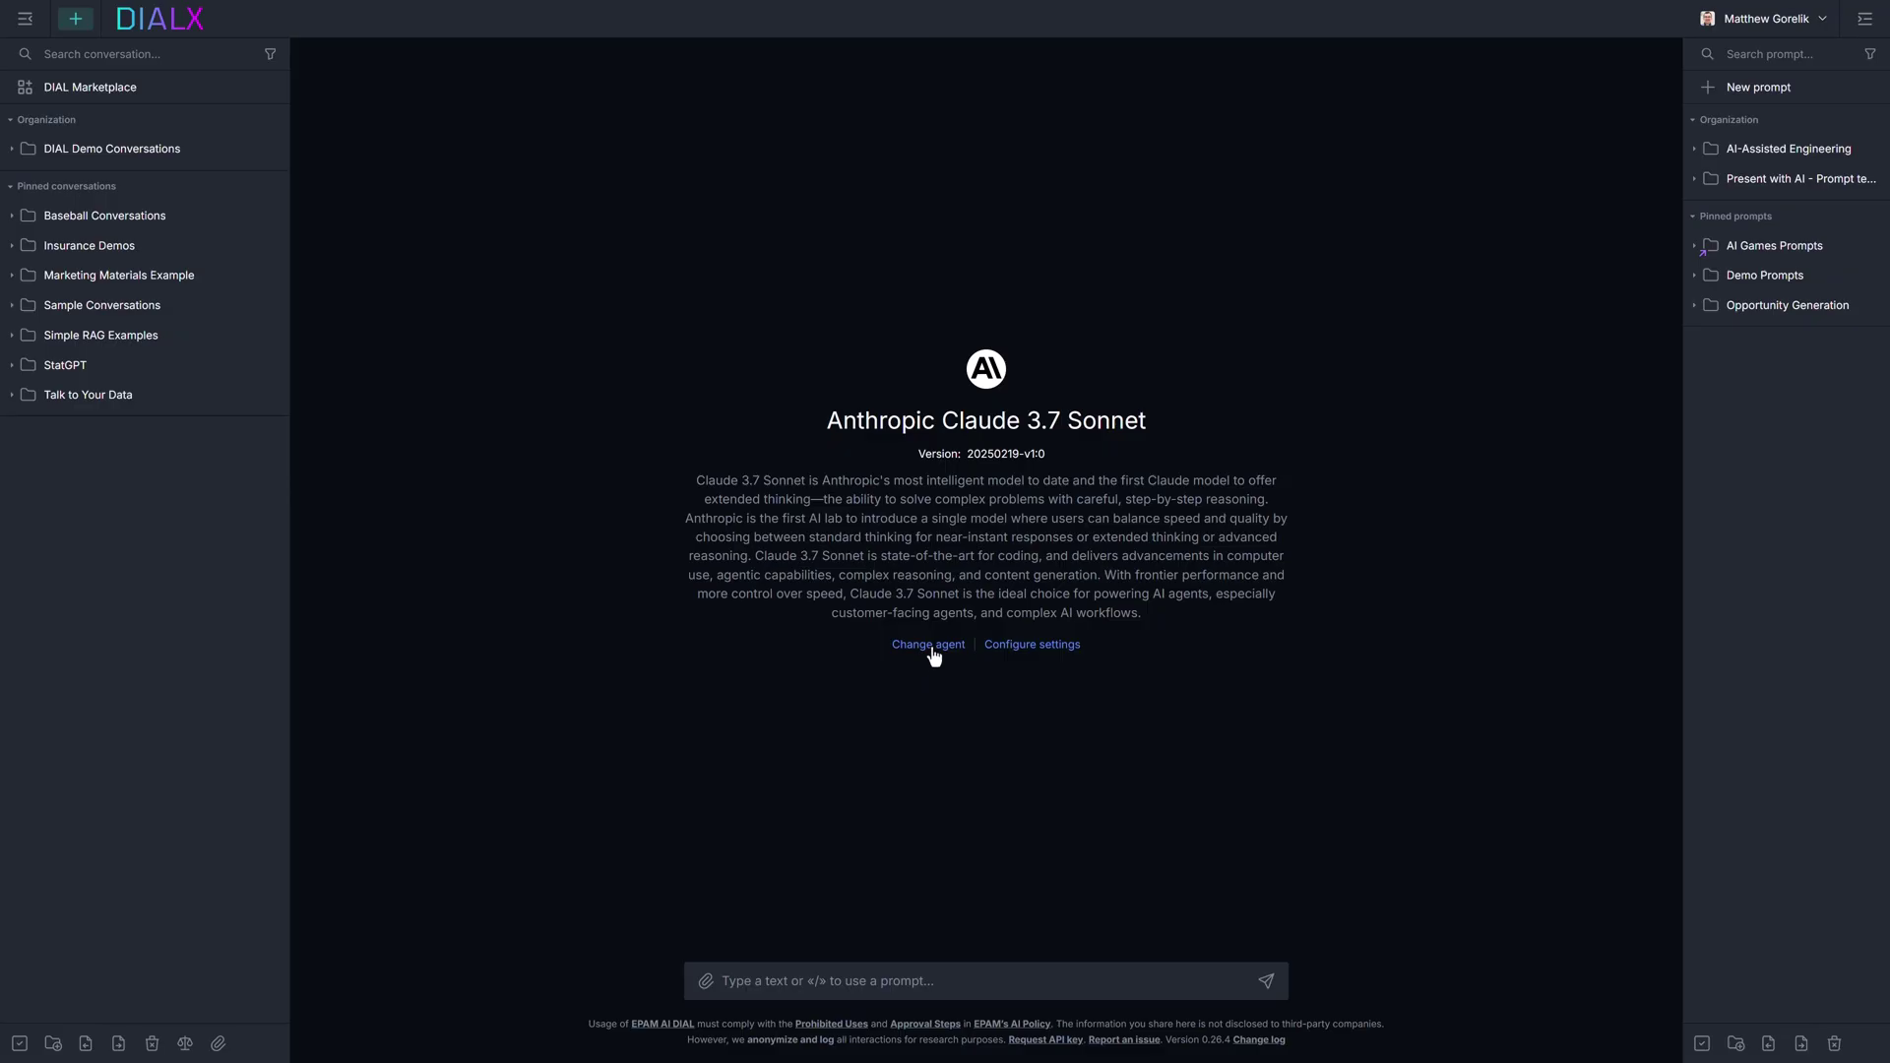
Step: Browse the agent carousel and pick Claude 3.7 Sonnet for the conversation
left_click(931, 646)
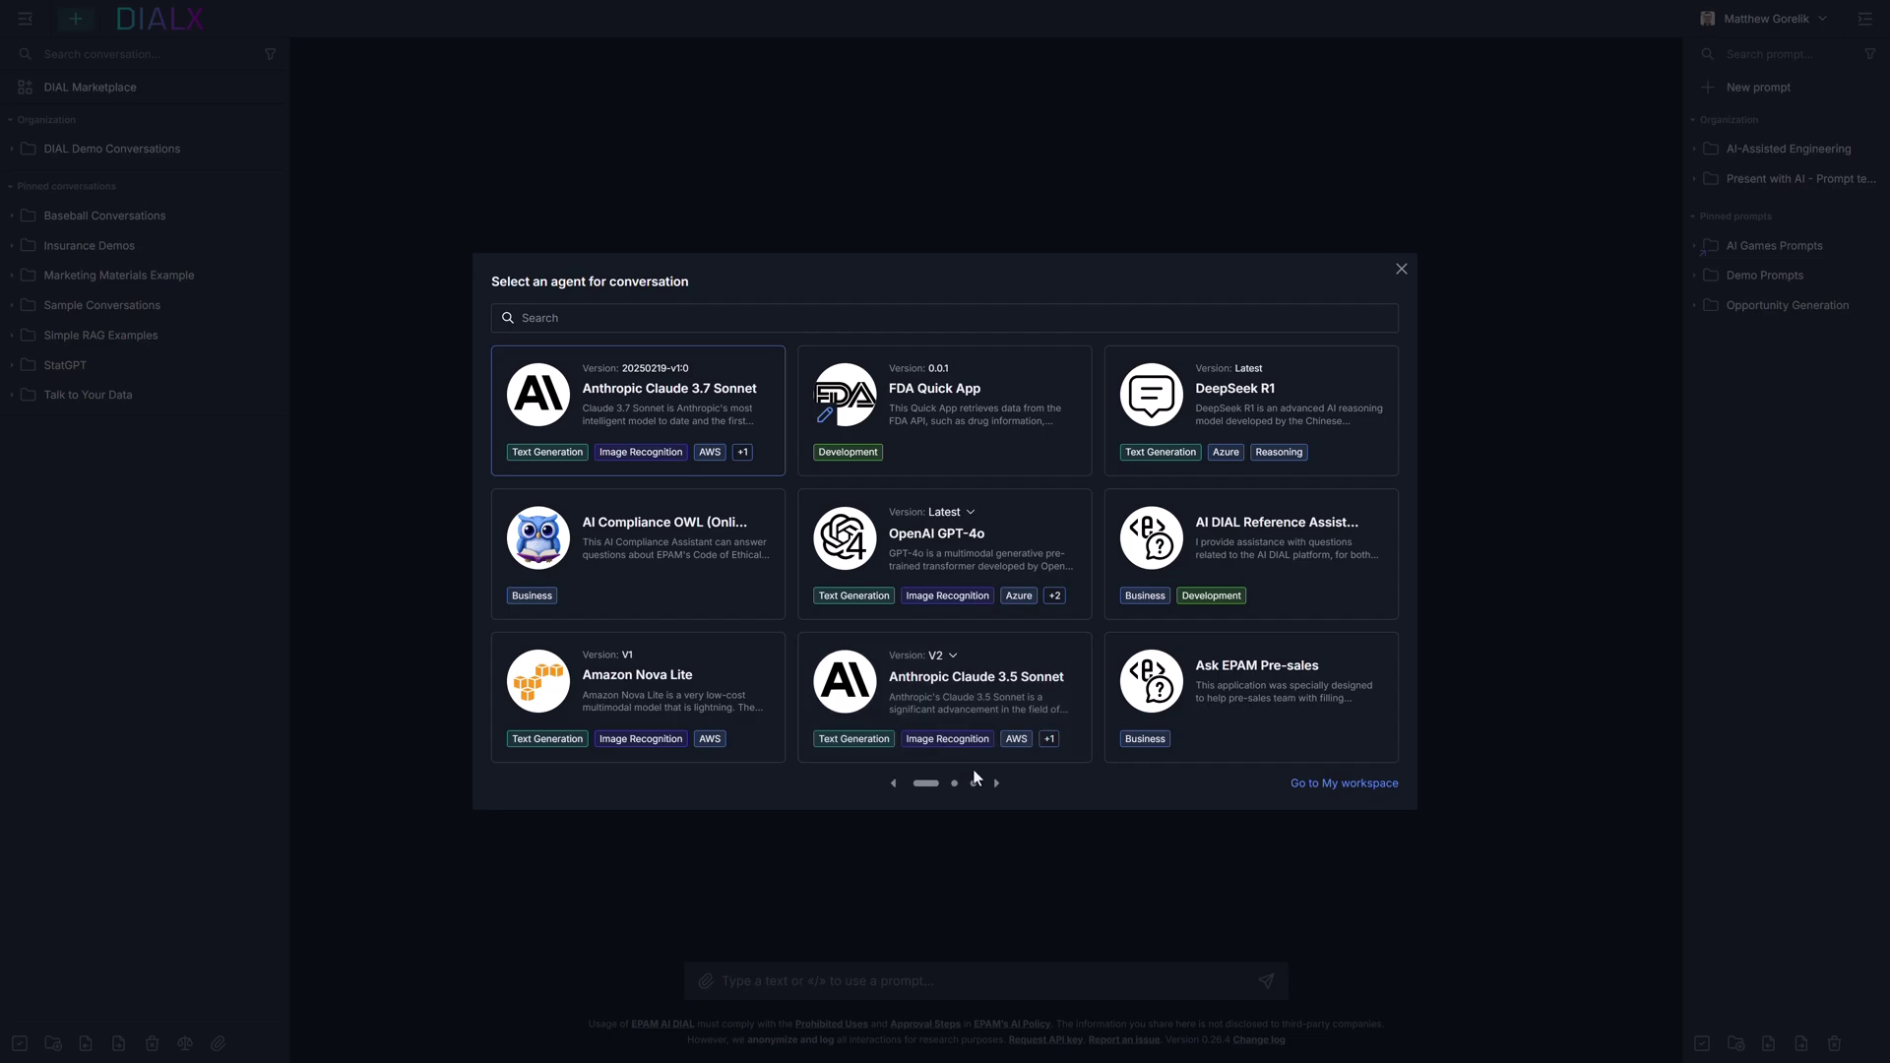
left_click(974, 785)
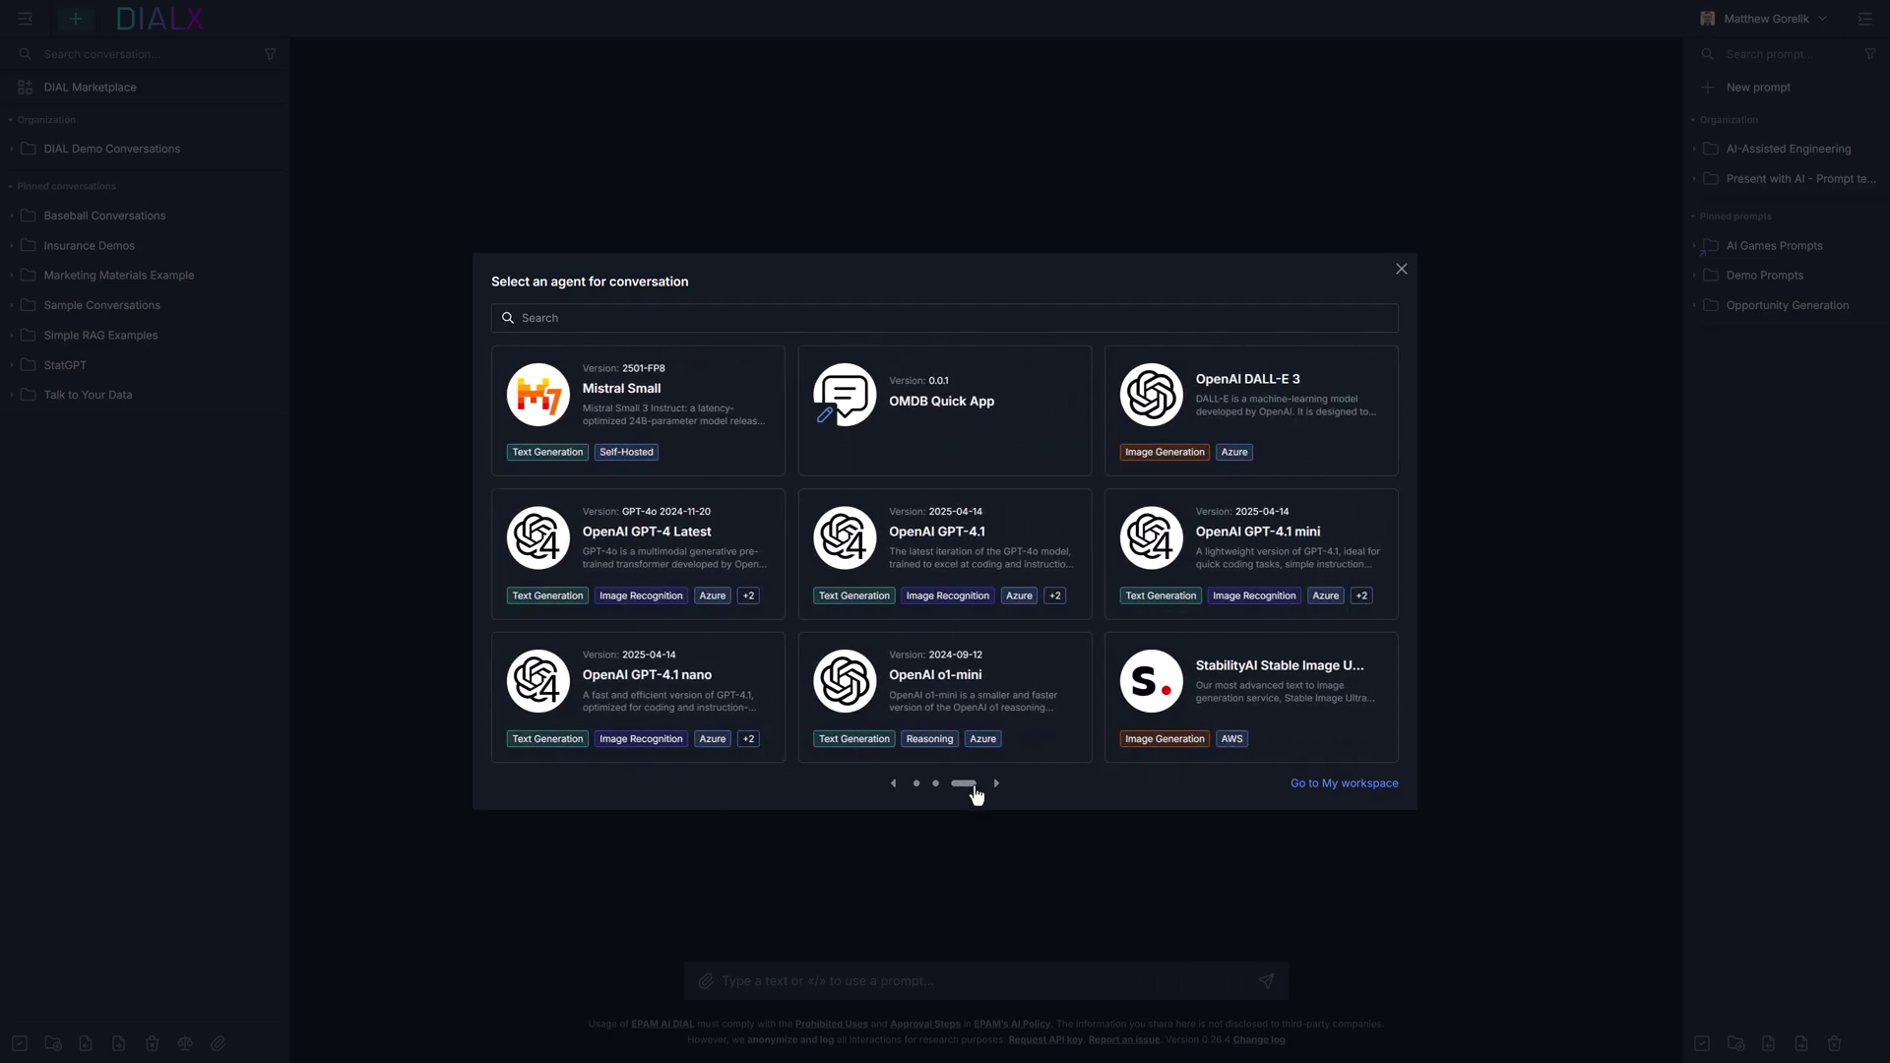
left_click(916, 786)
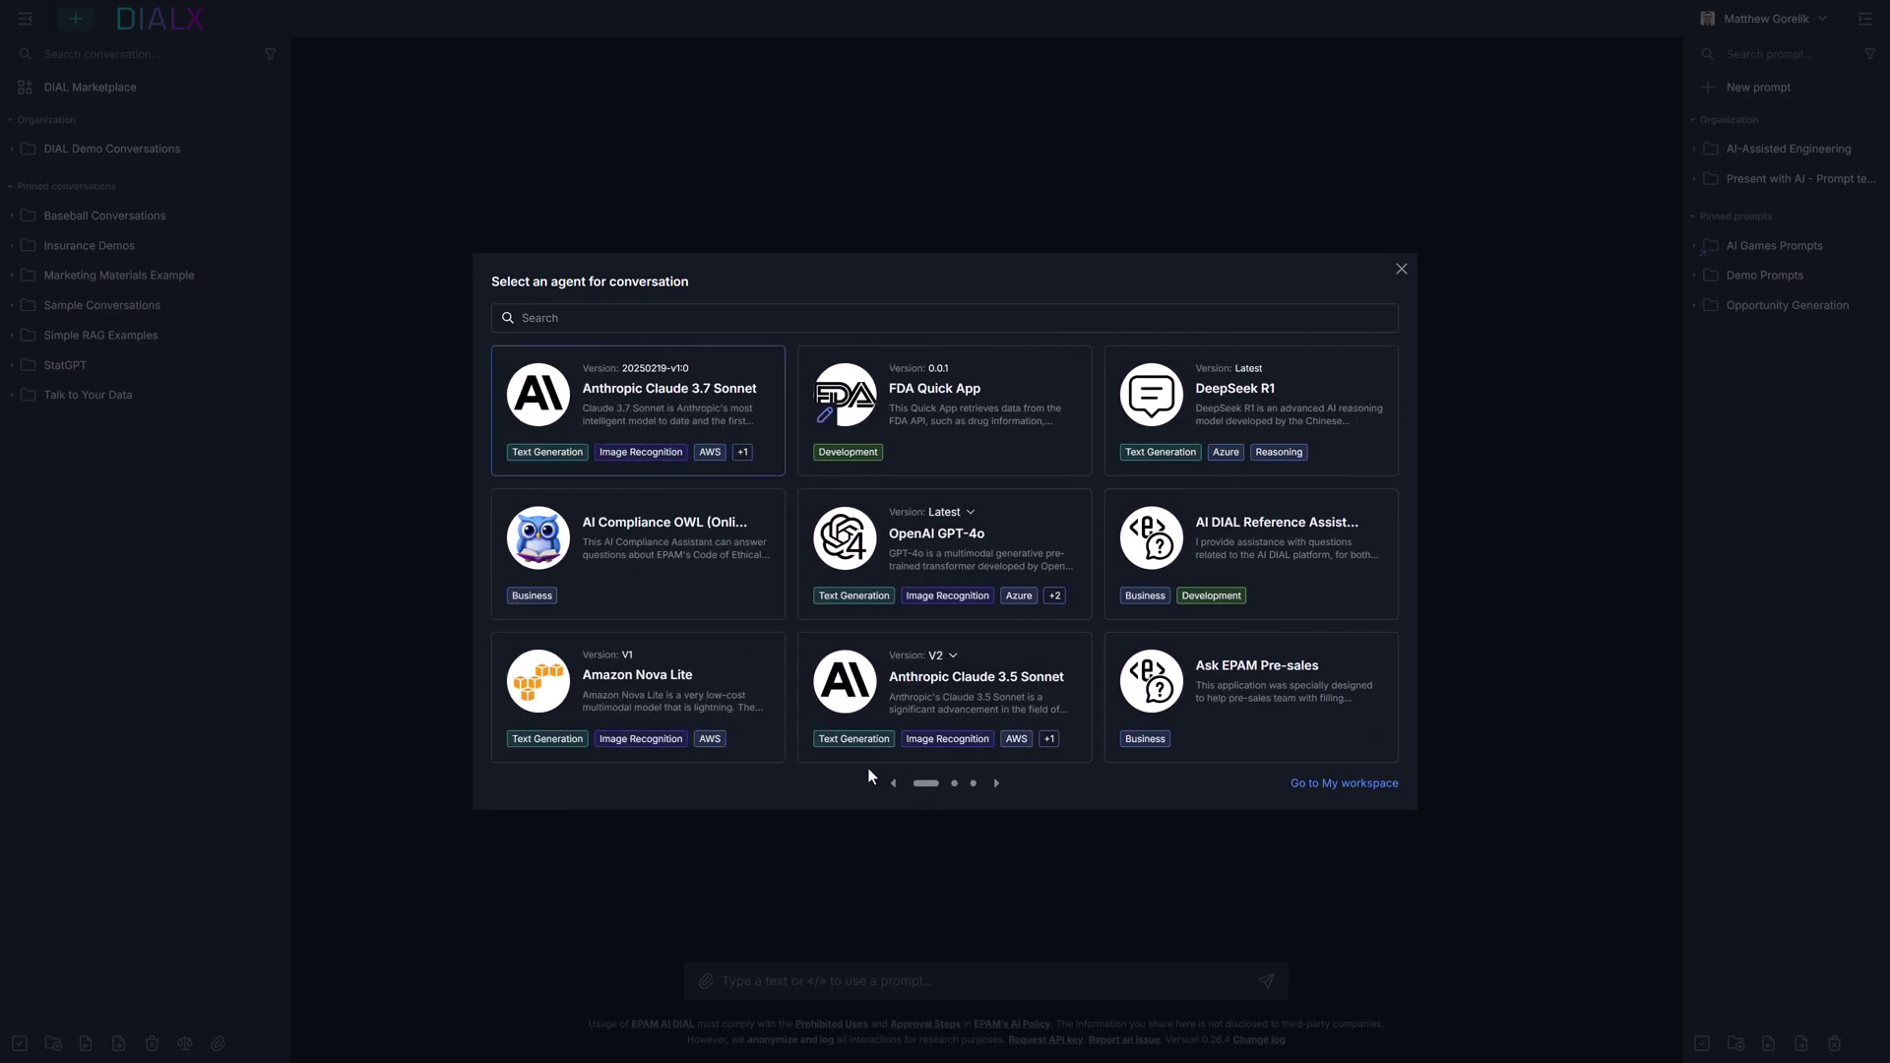
left_click(688, 413)
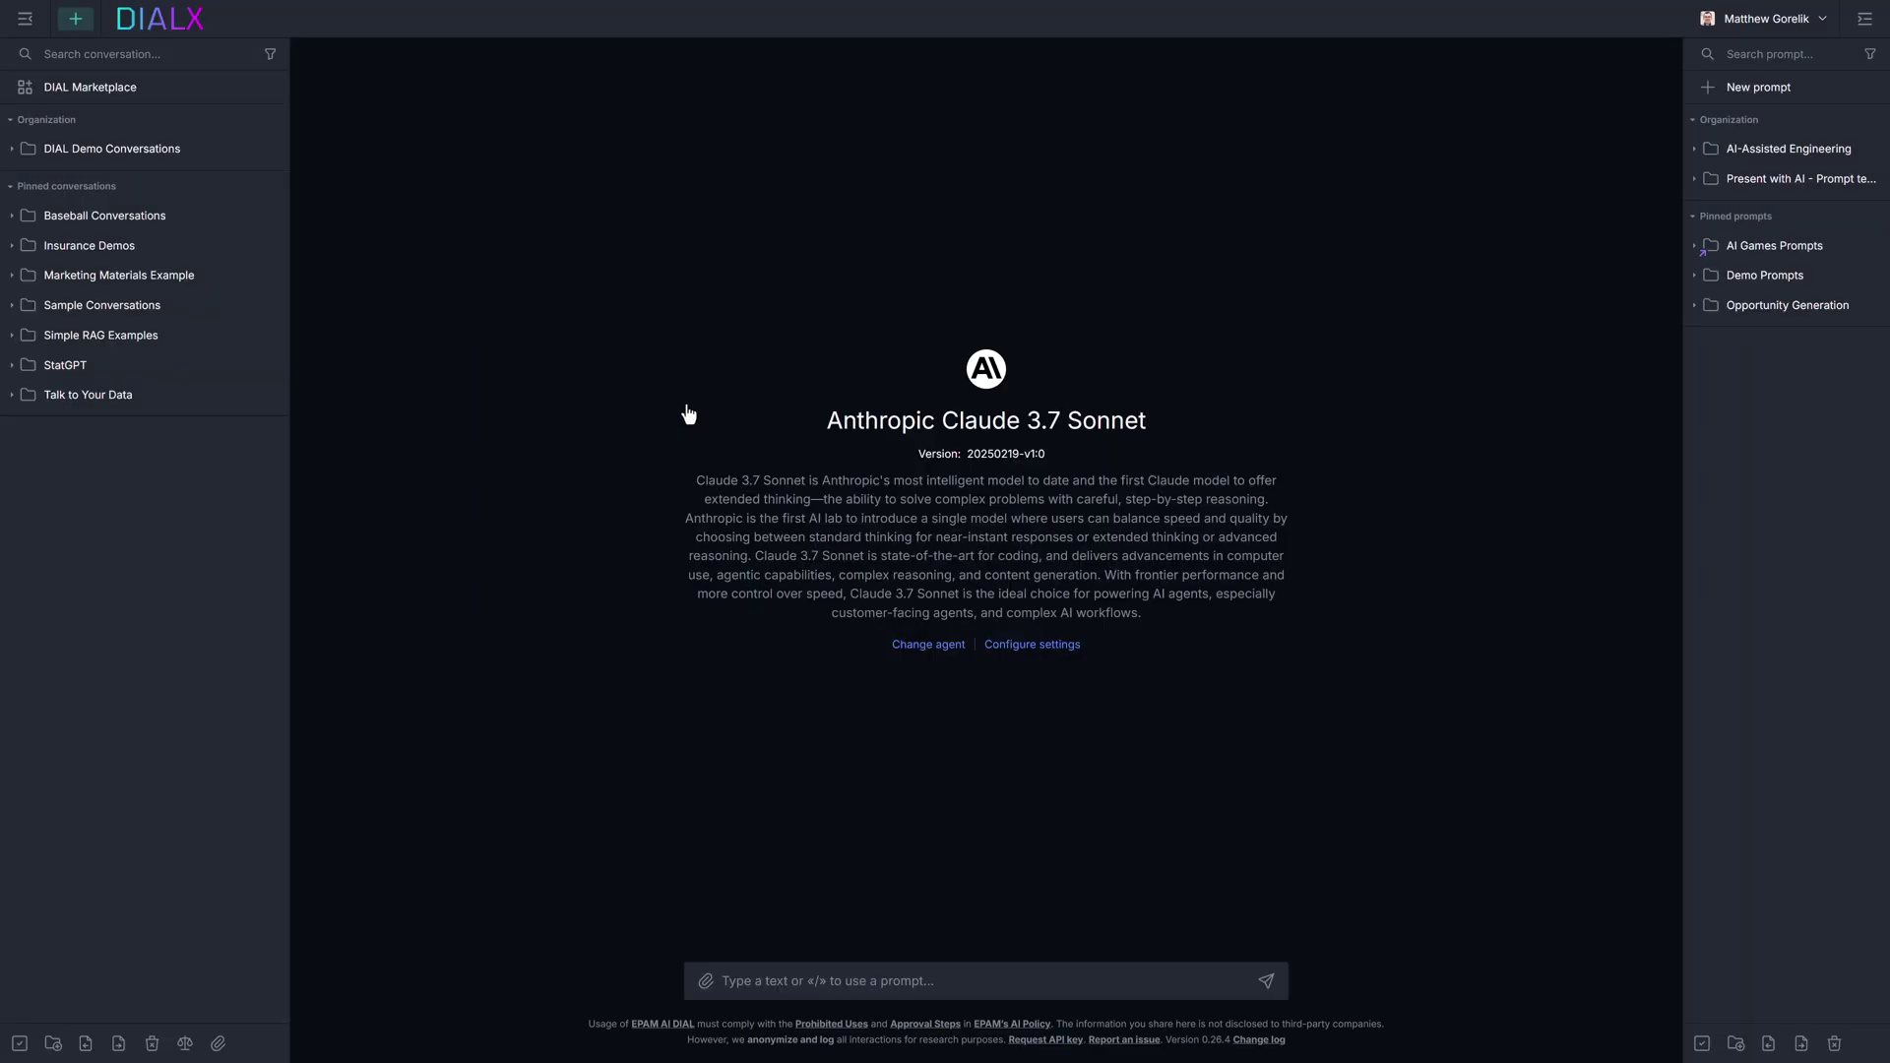
Step: Compare Claude with GPT-4.1 on 'Who made you? What do you do best?' and like Claude's answer
left_click(185, 1048)
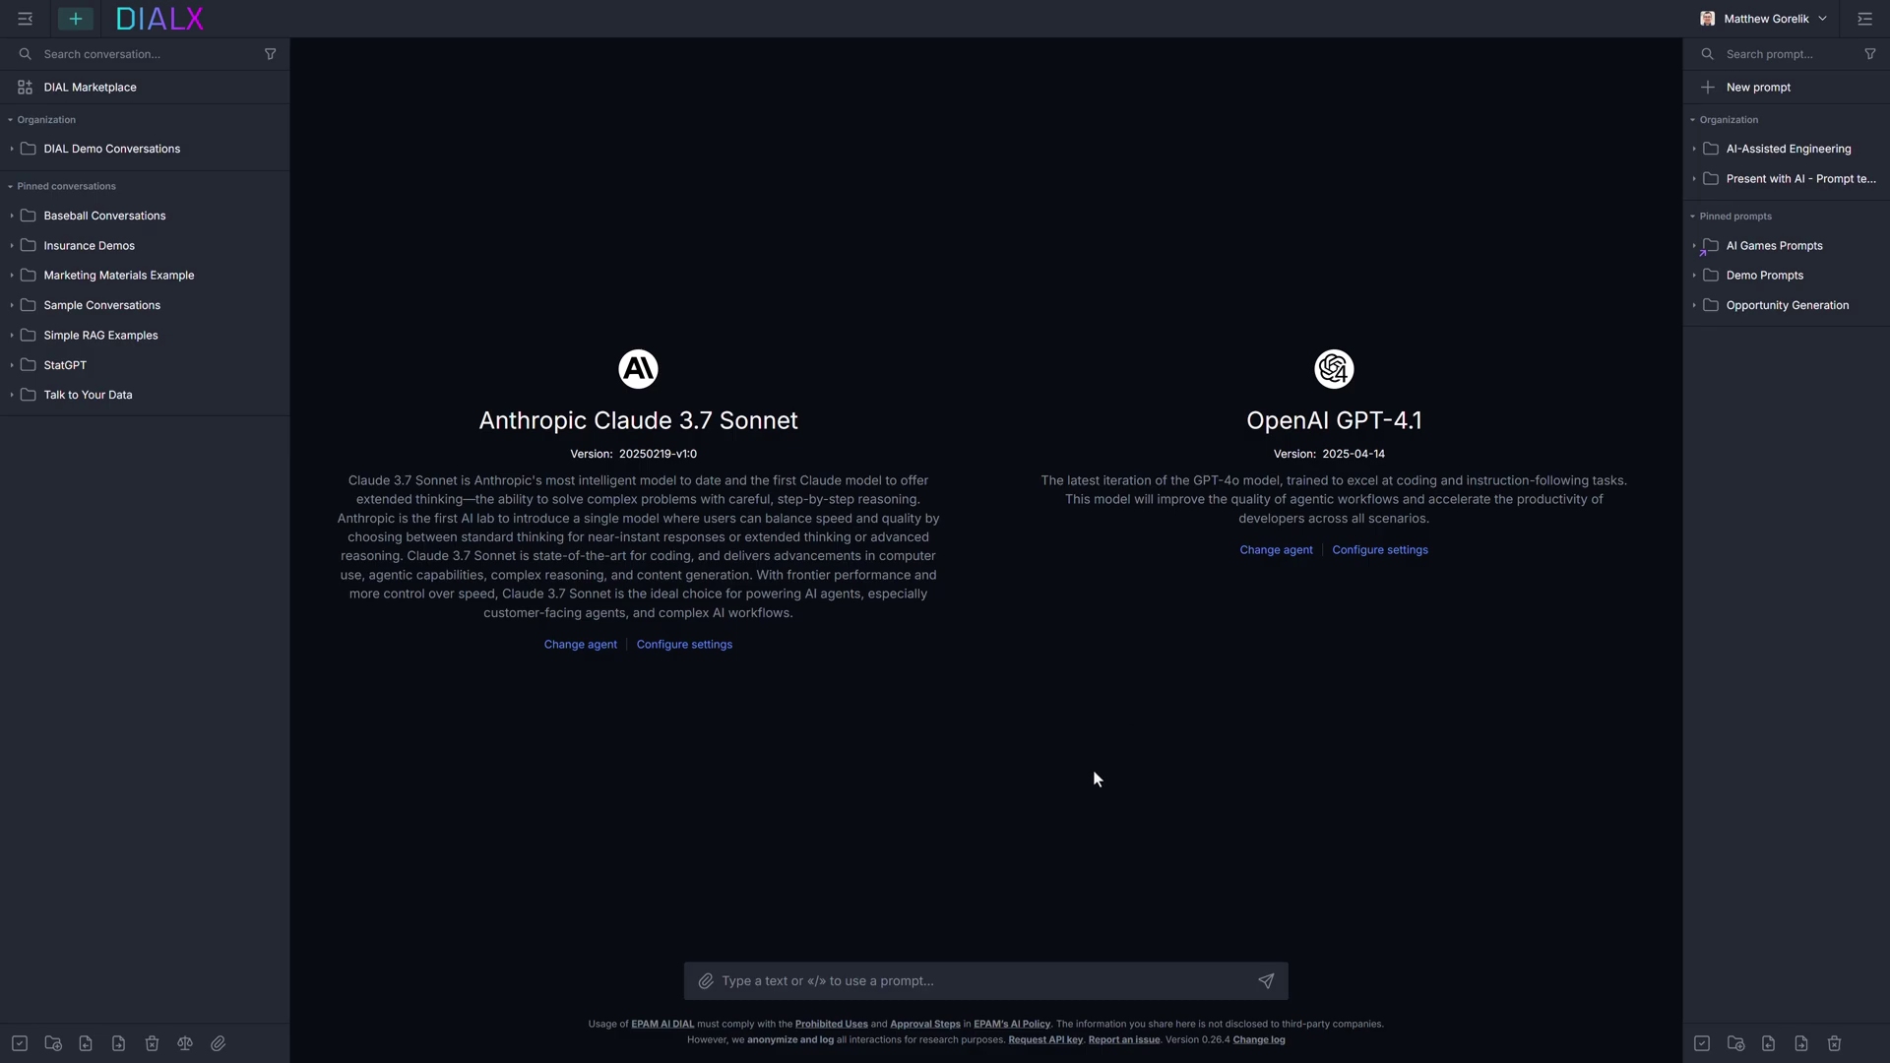
type("Who made you? What do you do best?")
key("Return")
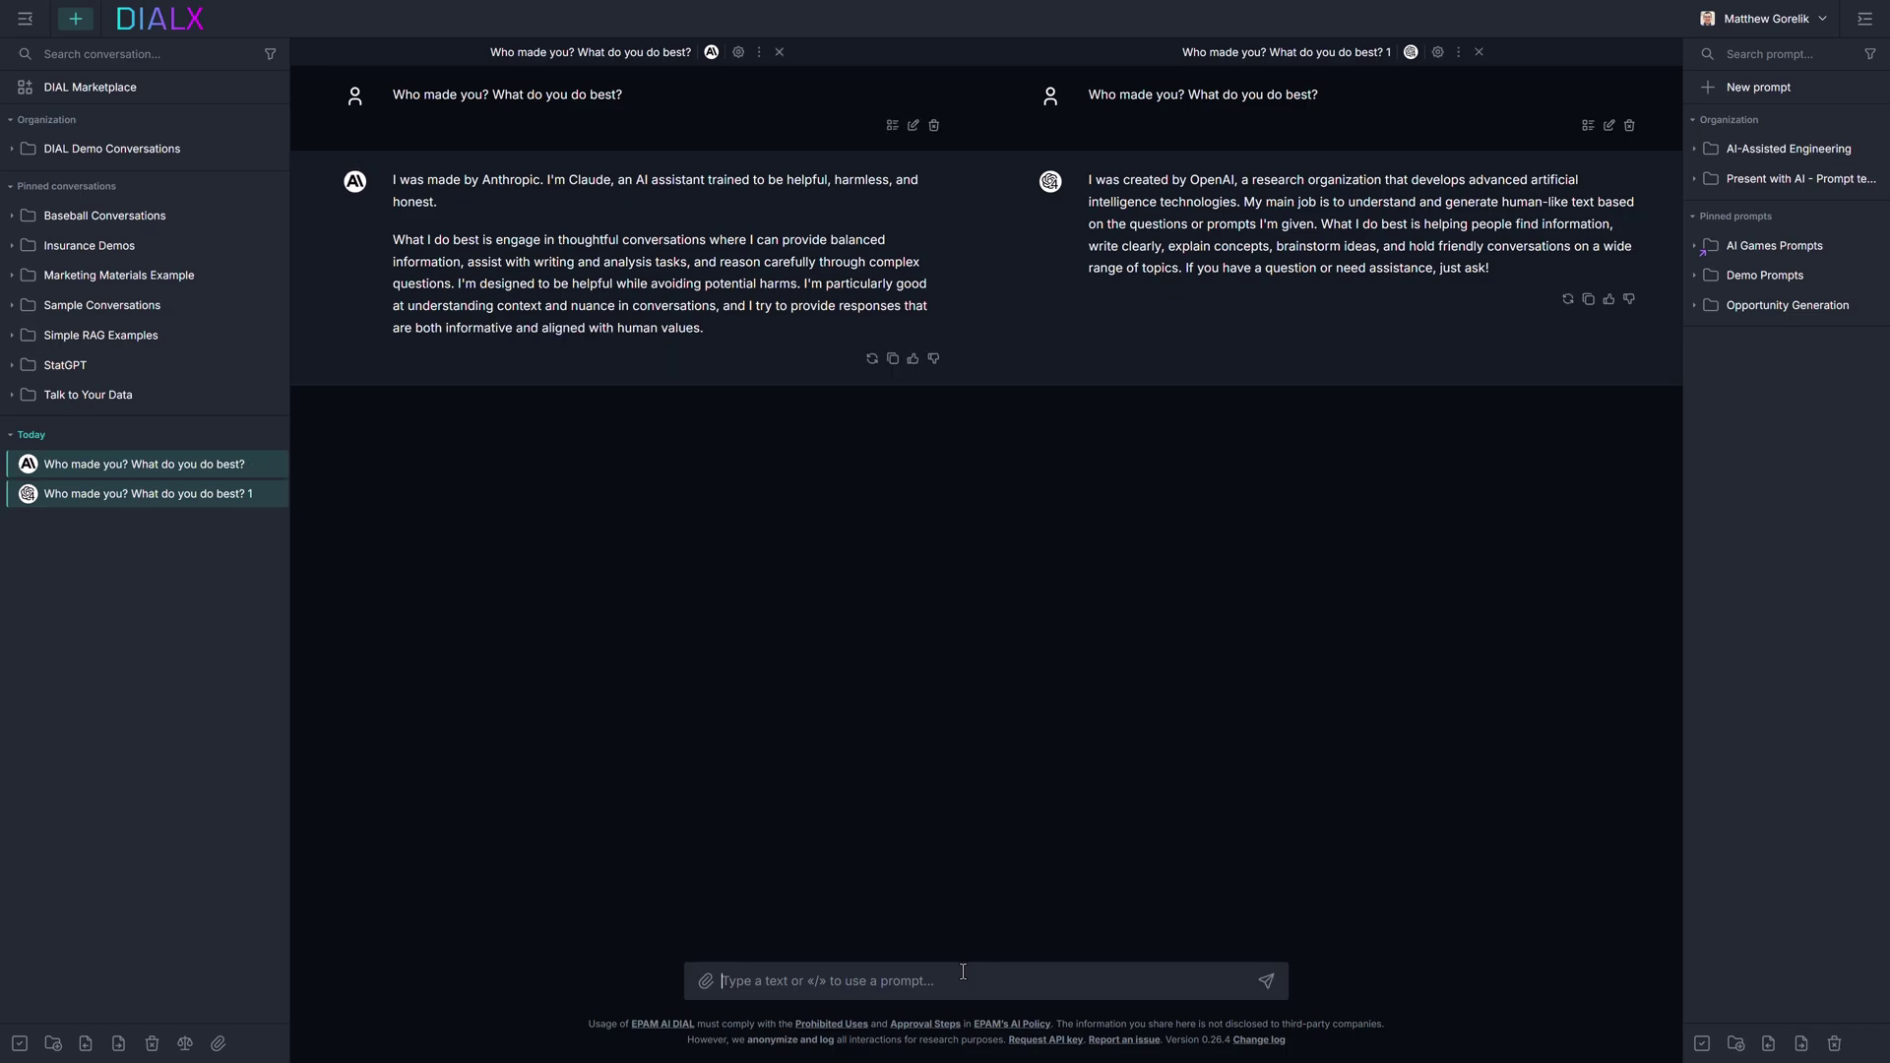
left_click(914, 361)
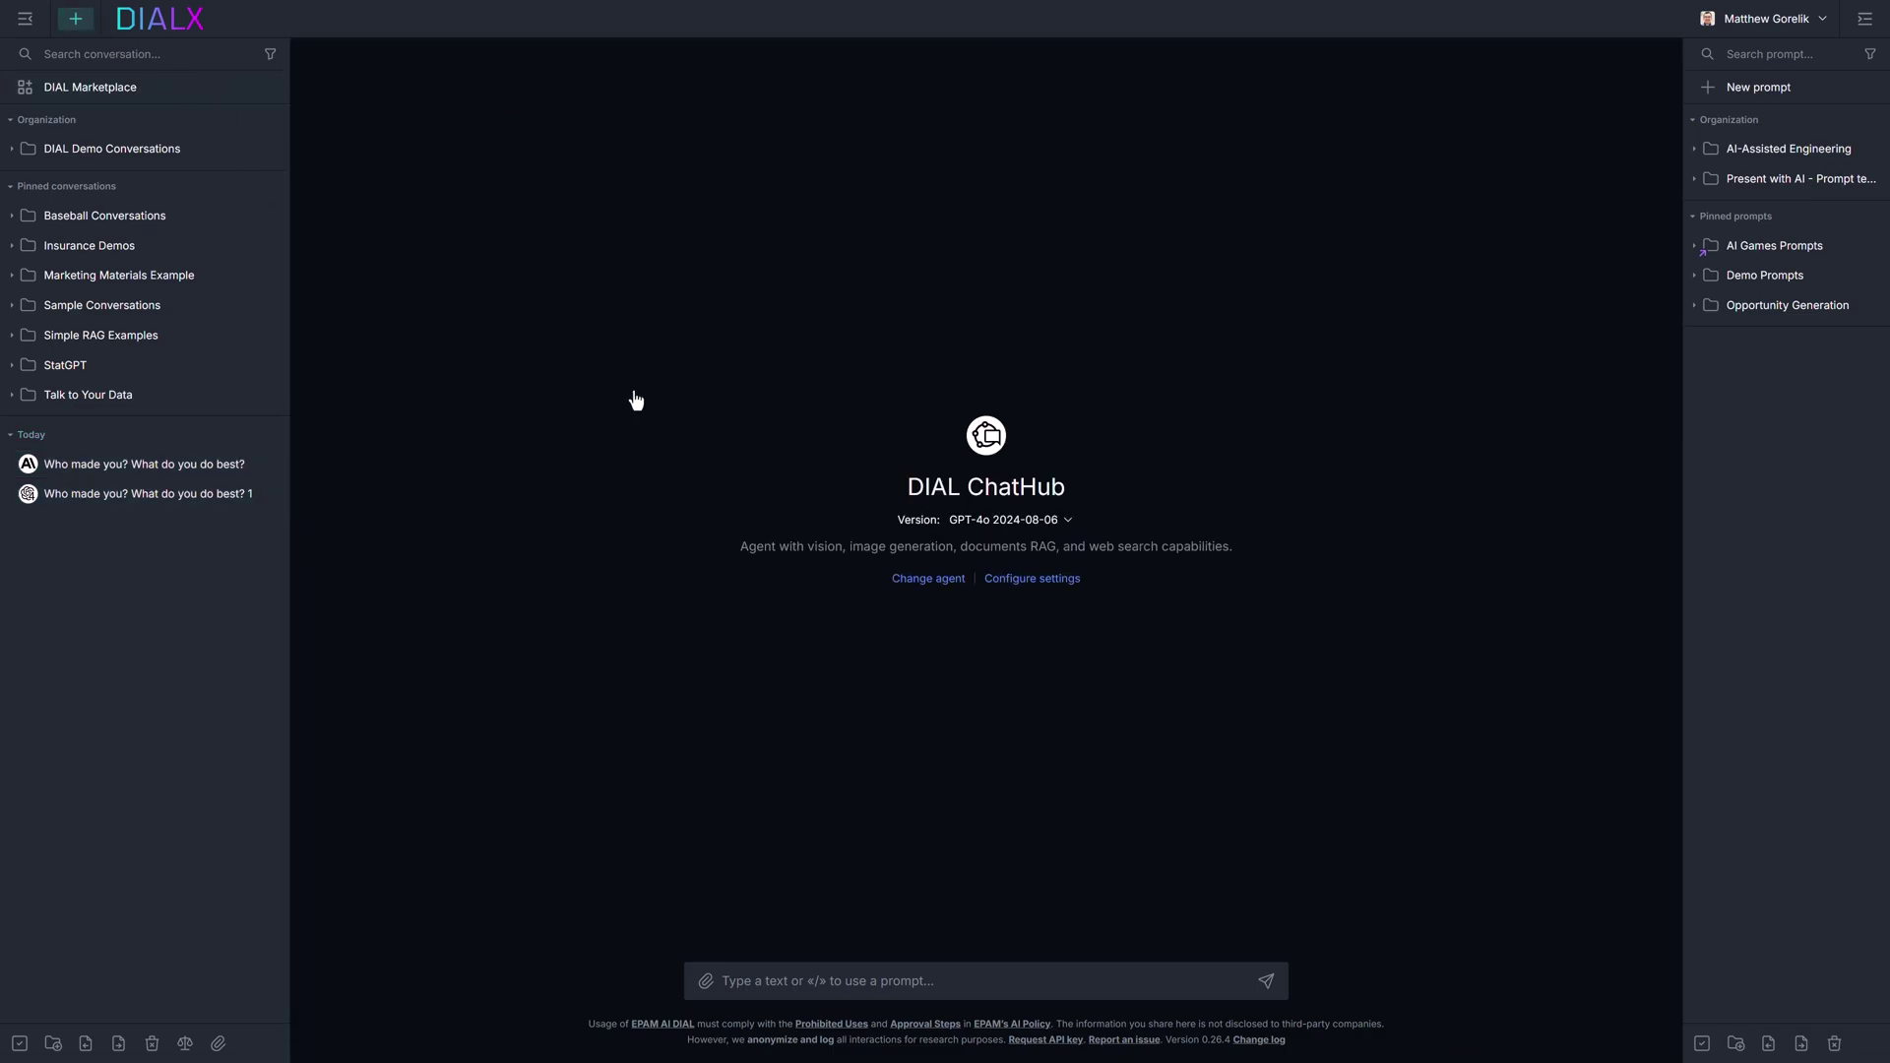
Step: Start a DIAL ChatHub conversation and ask 'What can you do?'
left_click(802, 973)
type("What can you do?")
key("Return")
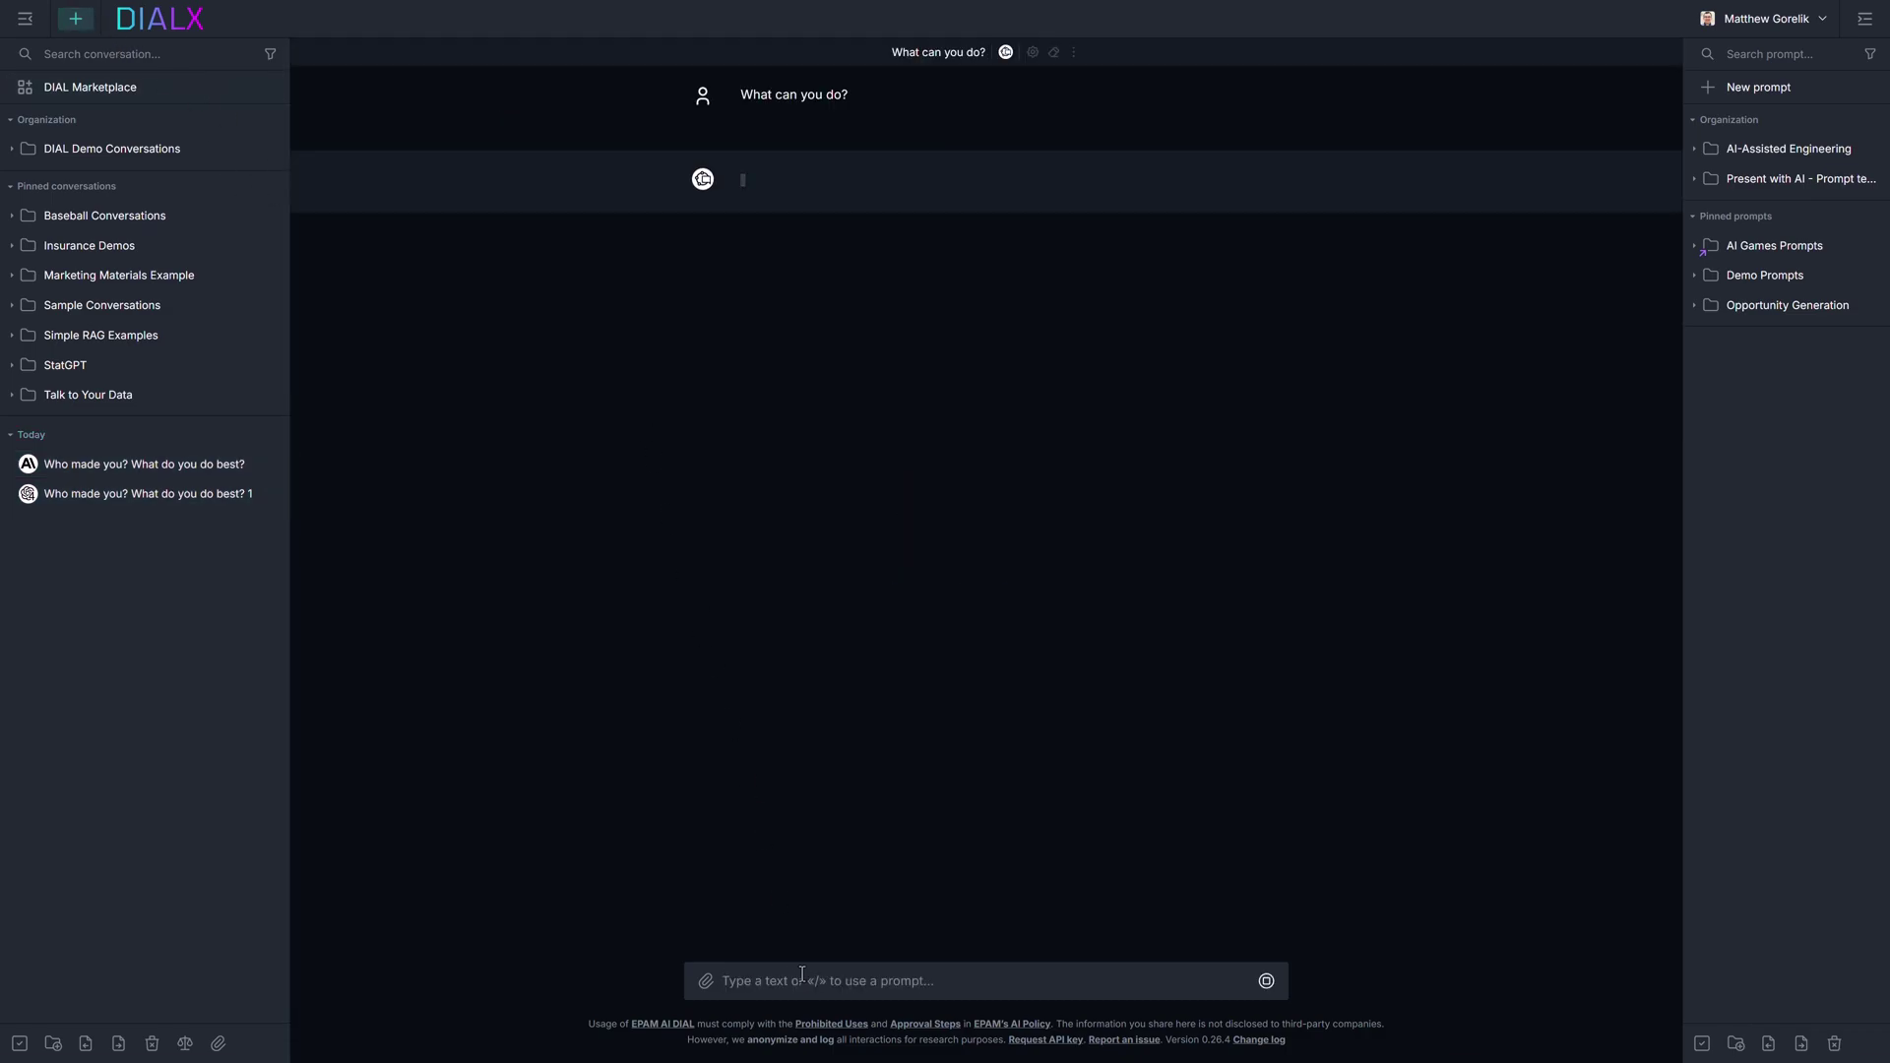
Step: Ask ChatHub to draw an AI agent in Boston, then go to My workspace
type("Pl")
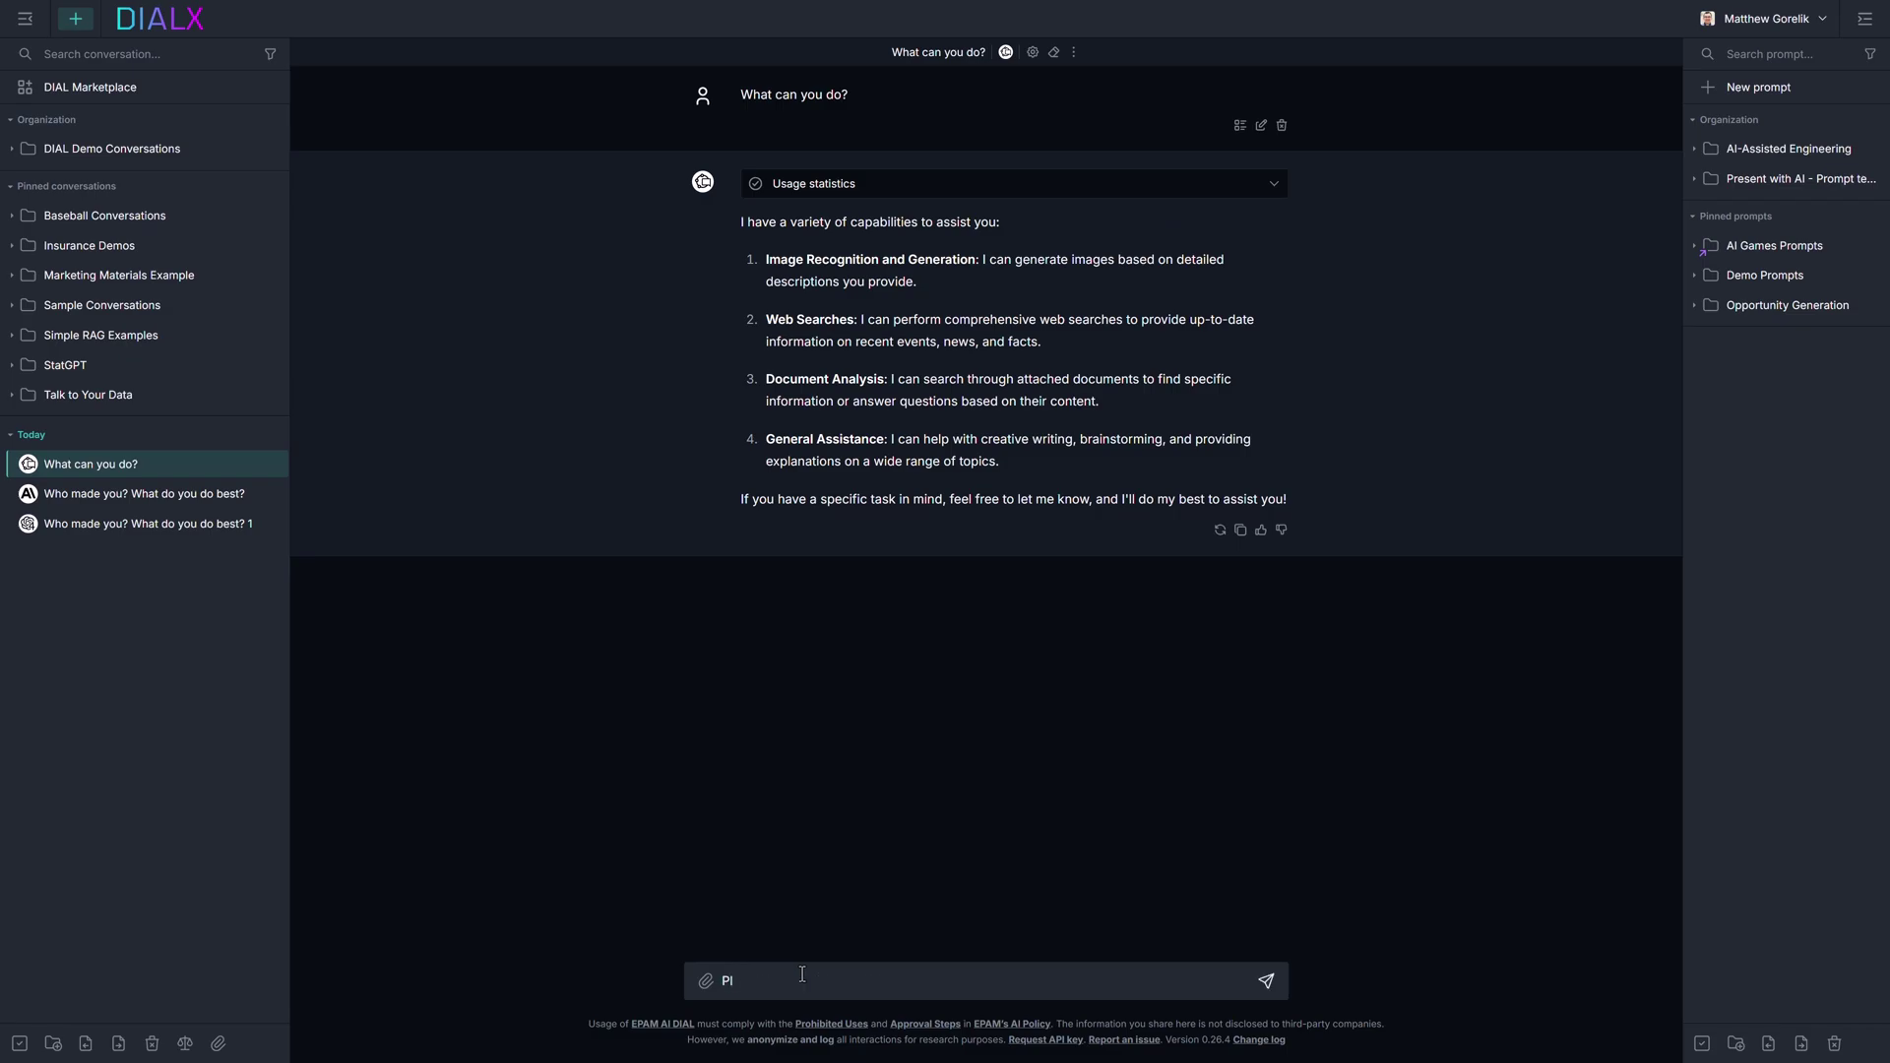
type("ease draw me an image of a n AI agent in Boston")
key("Return")
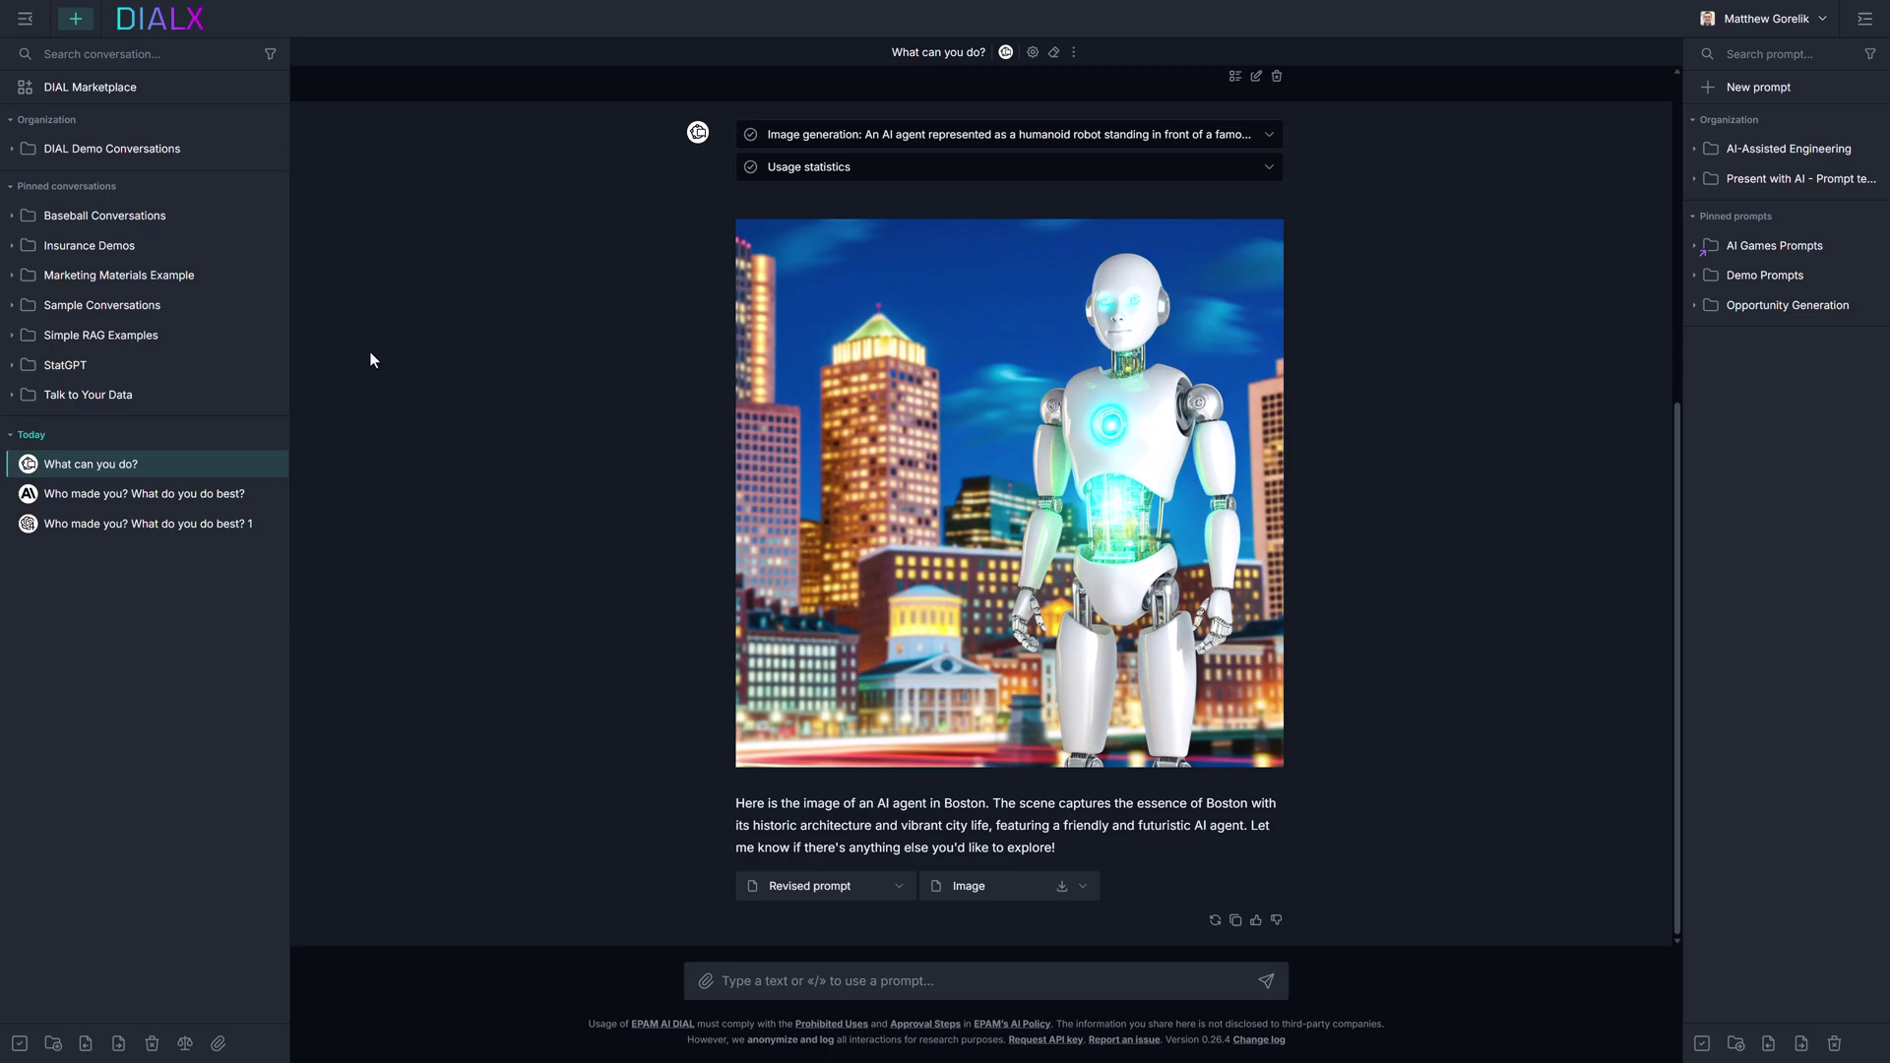
left_click(90, 87)
Step: Edit the Simple DIAL RAG Quick App and ask its preview 'What is AI DIAL?'
left_click(615, 954)
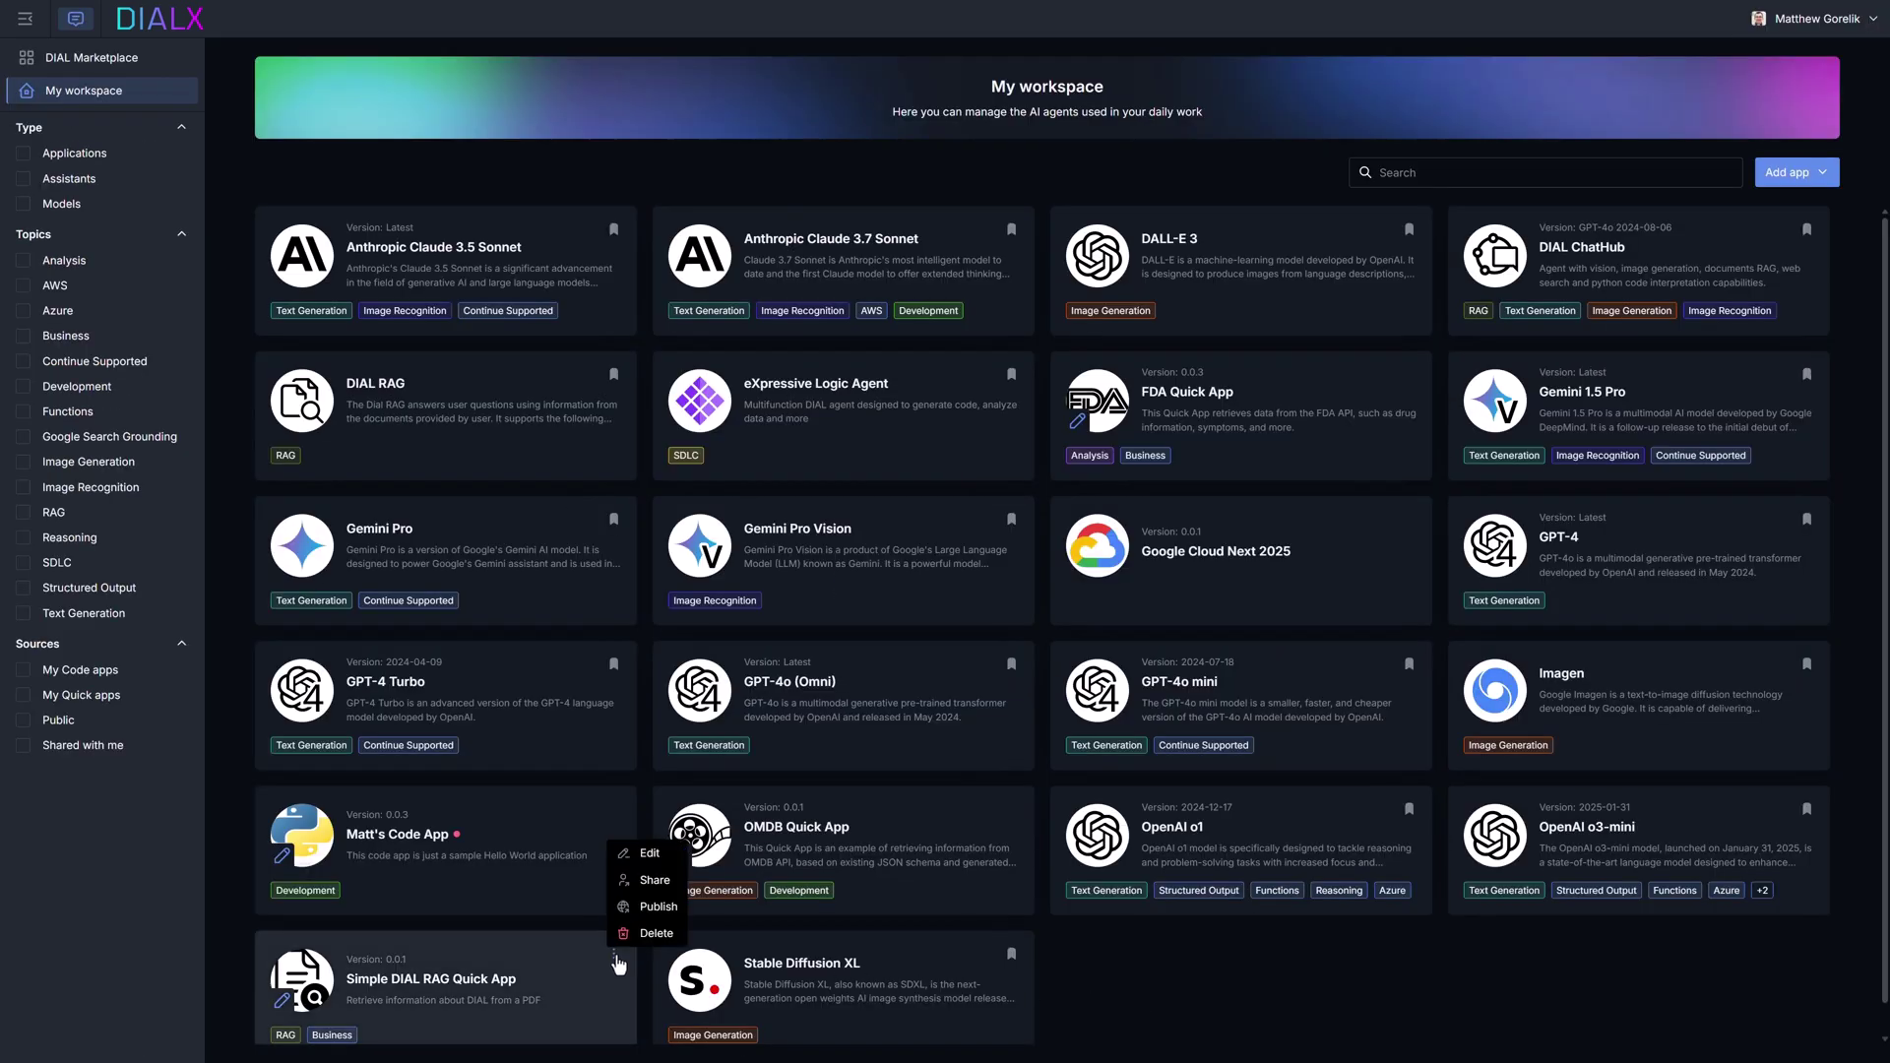
left_click(648, 860)
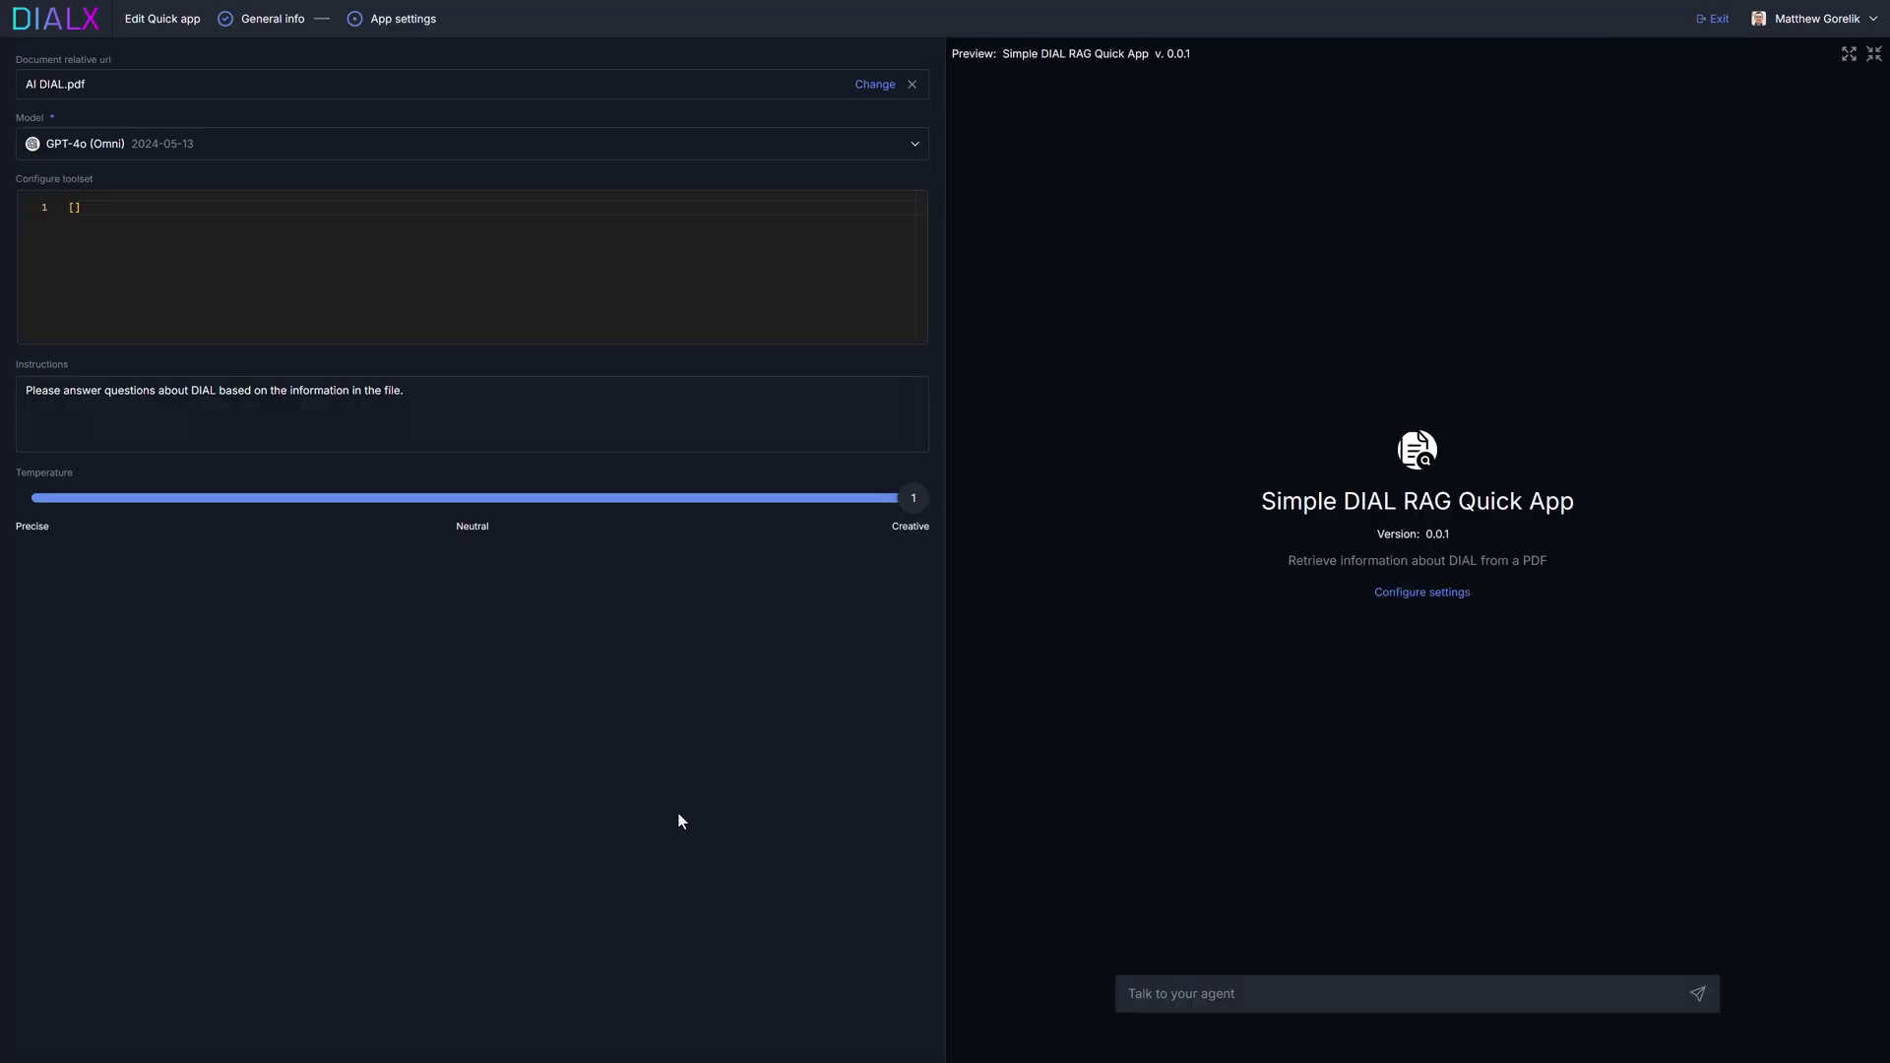
left_click(1238, 1003)
type("What is AI DIAL?")
key("Return")
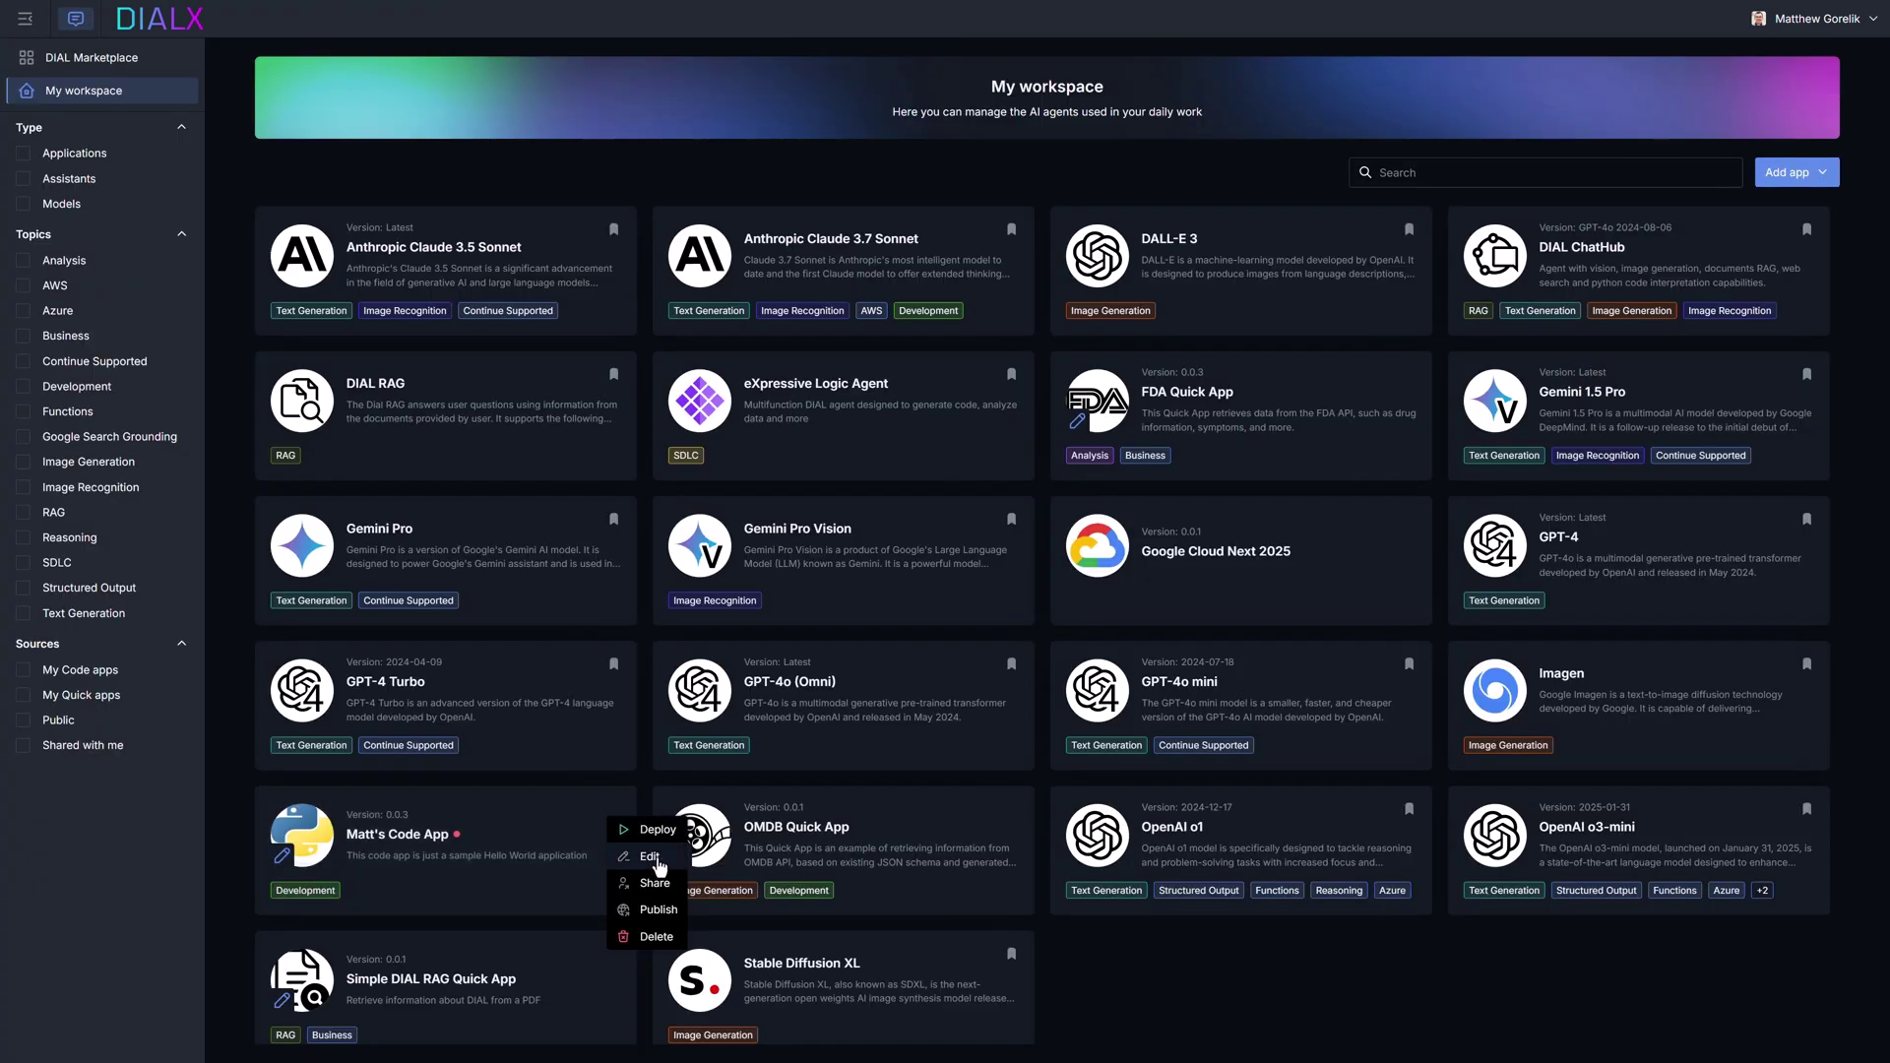
Step: Deploy the sample code app and send a 'Test Publication' request to publish it
left_click(640, 833)
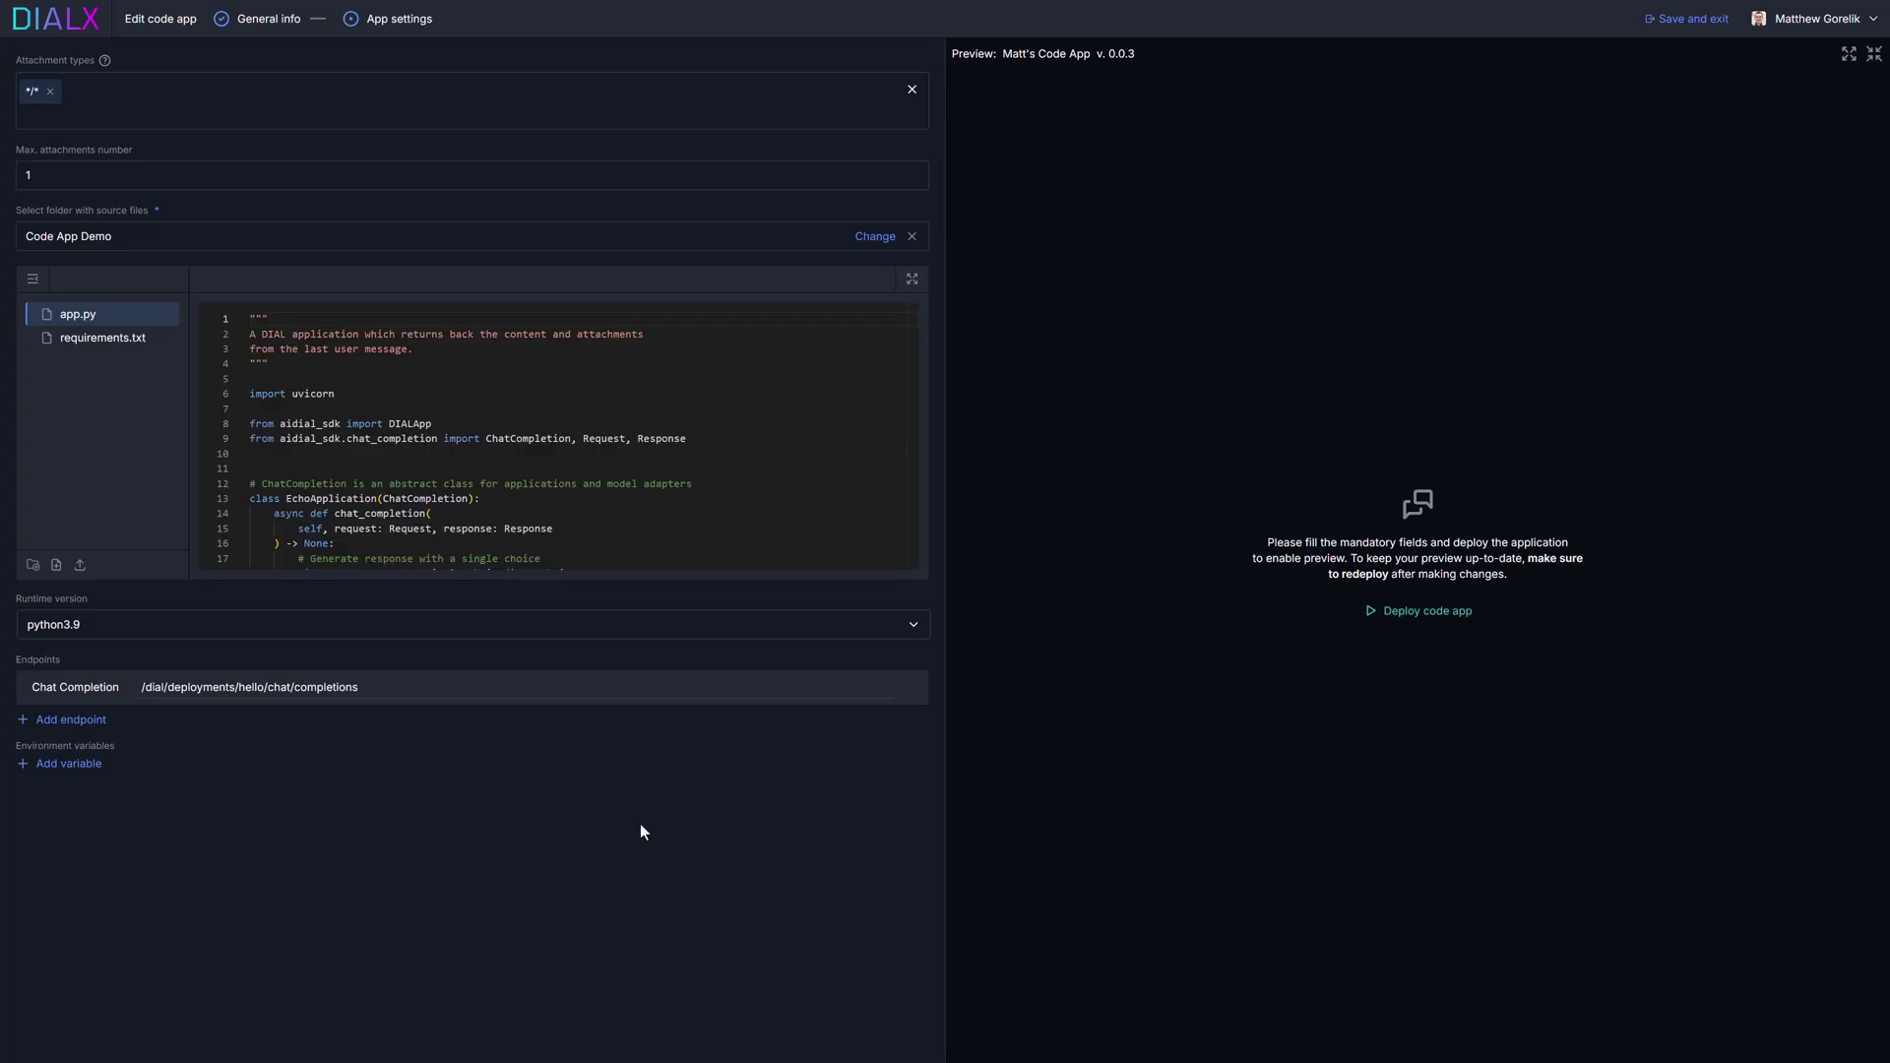
left_click(1434, 619)
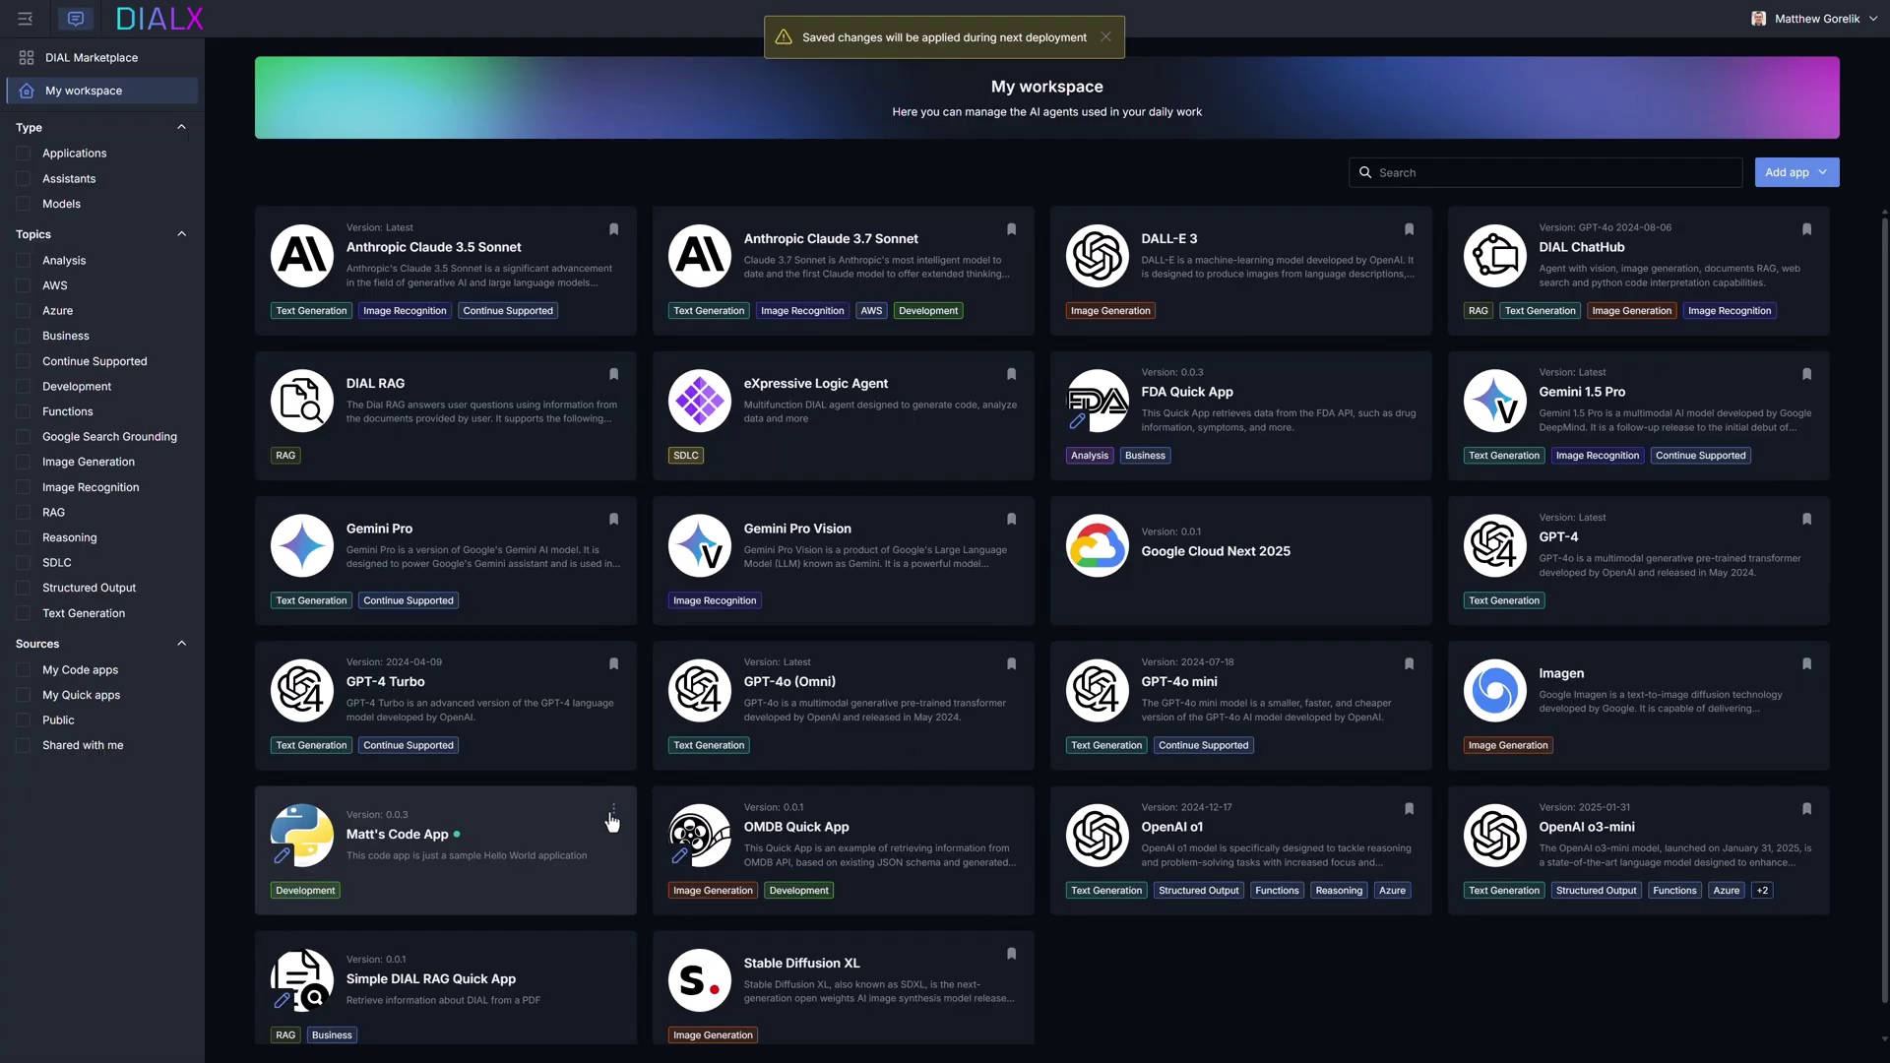
left_click(614, 821)
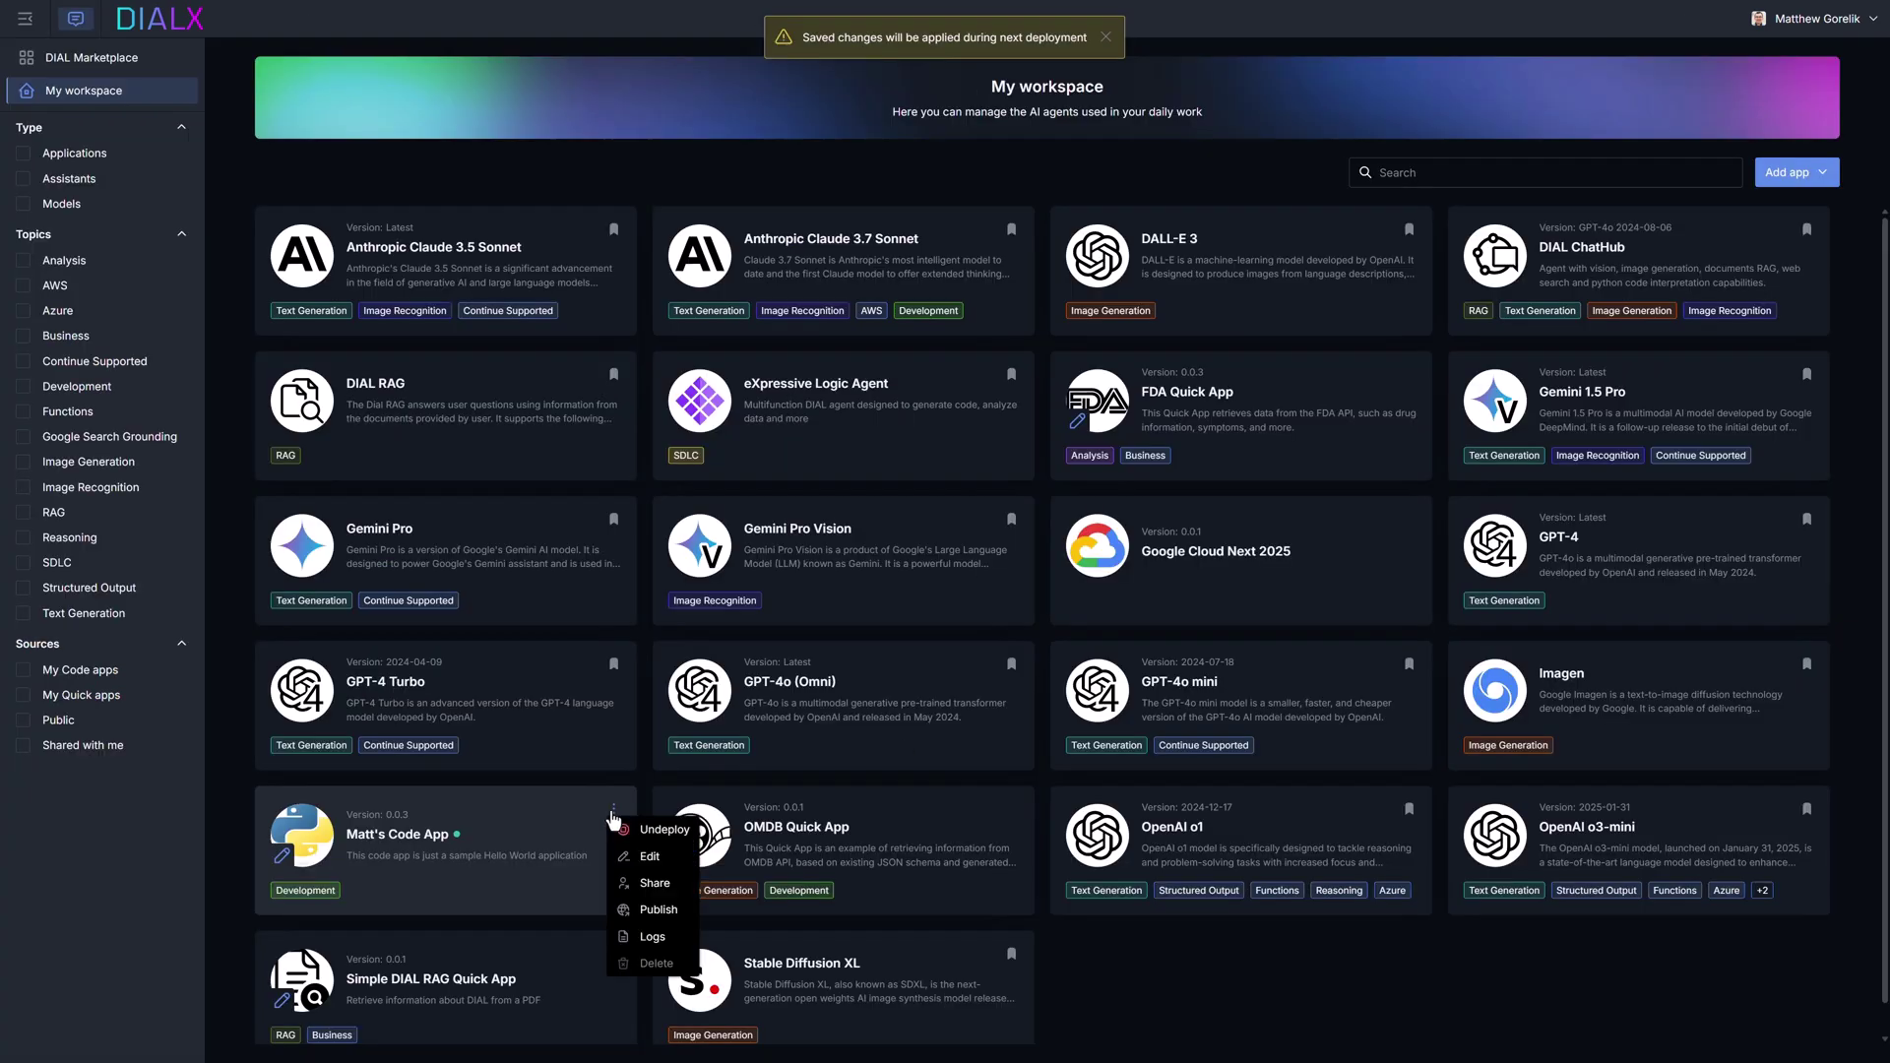
left_click(660, 914)
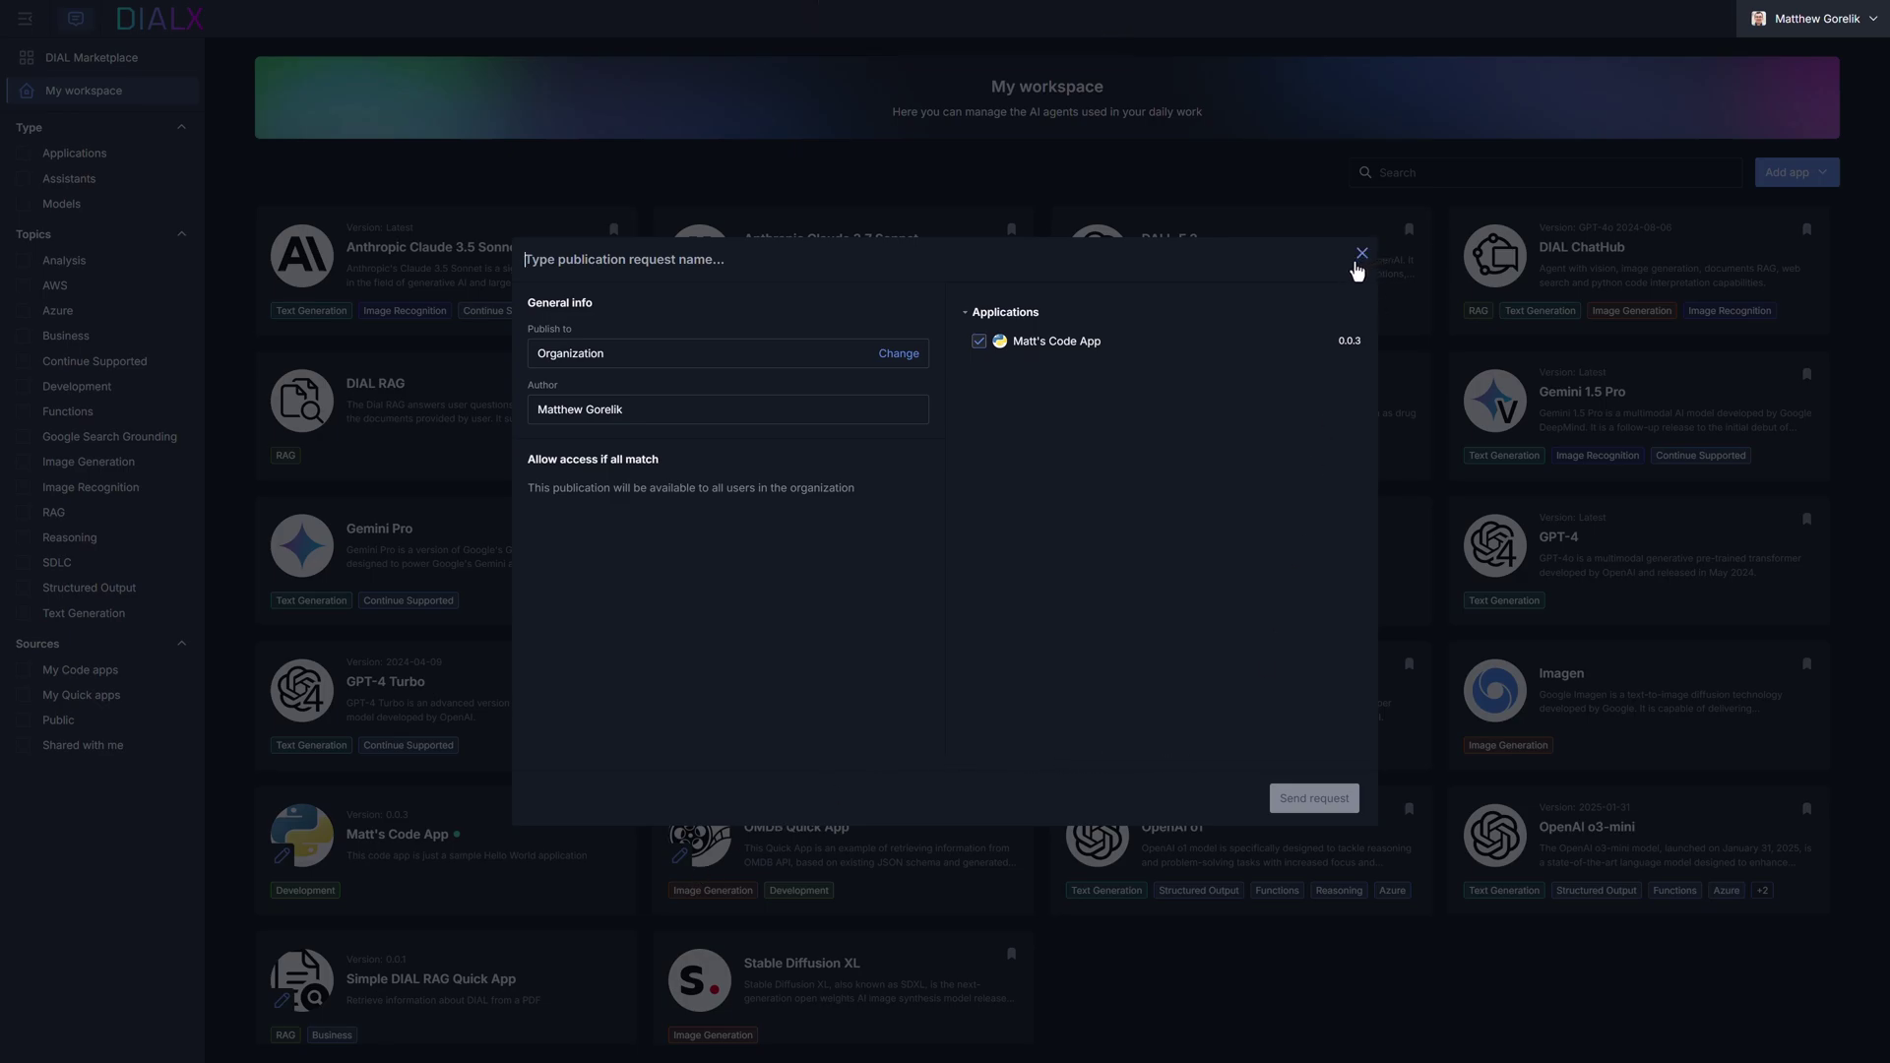
type("Test")
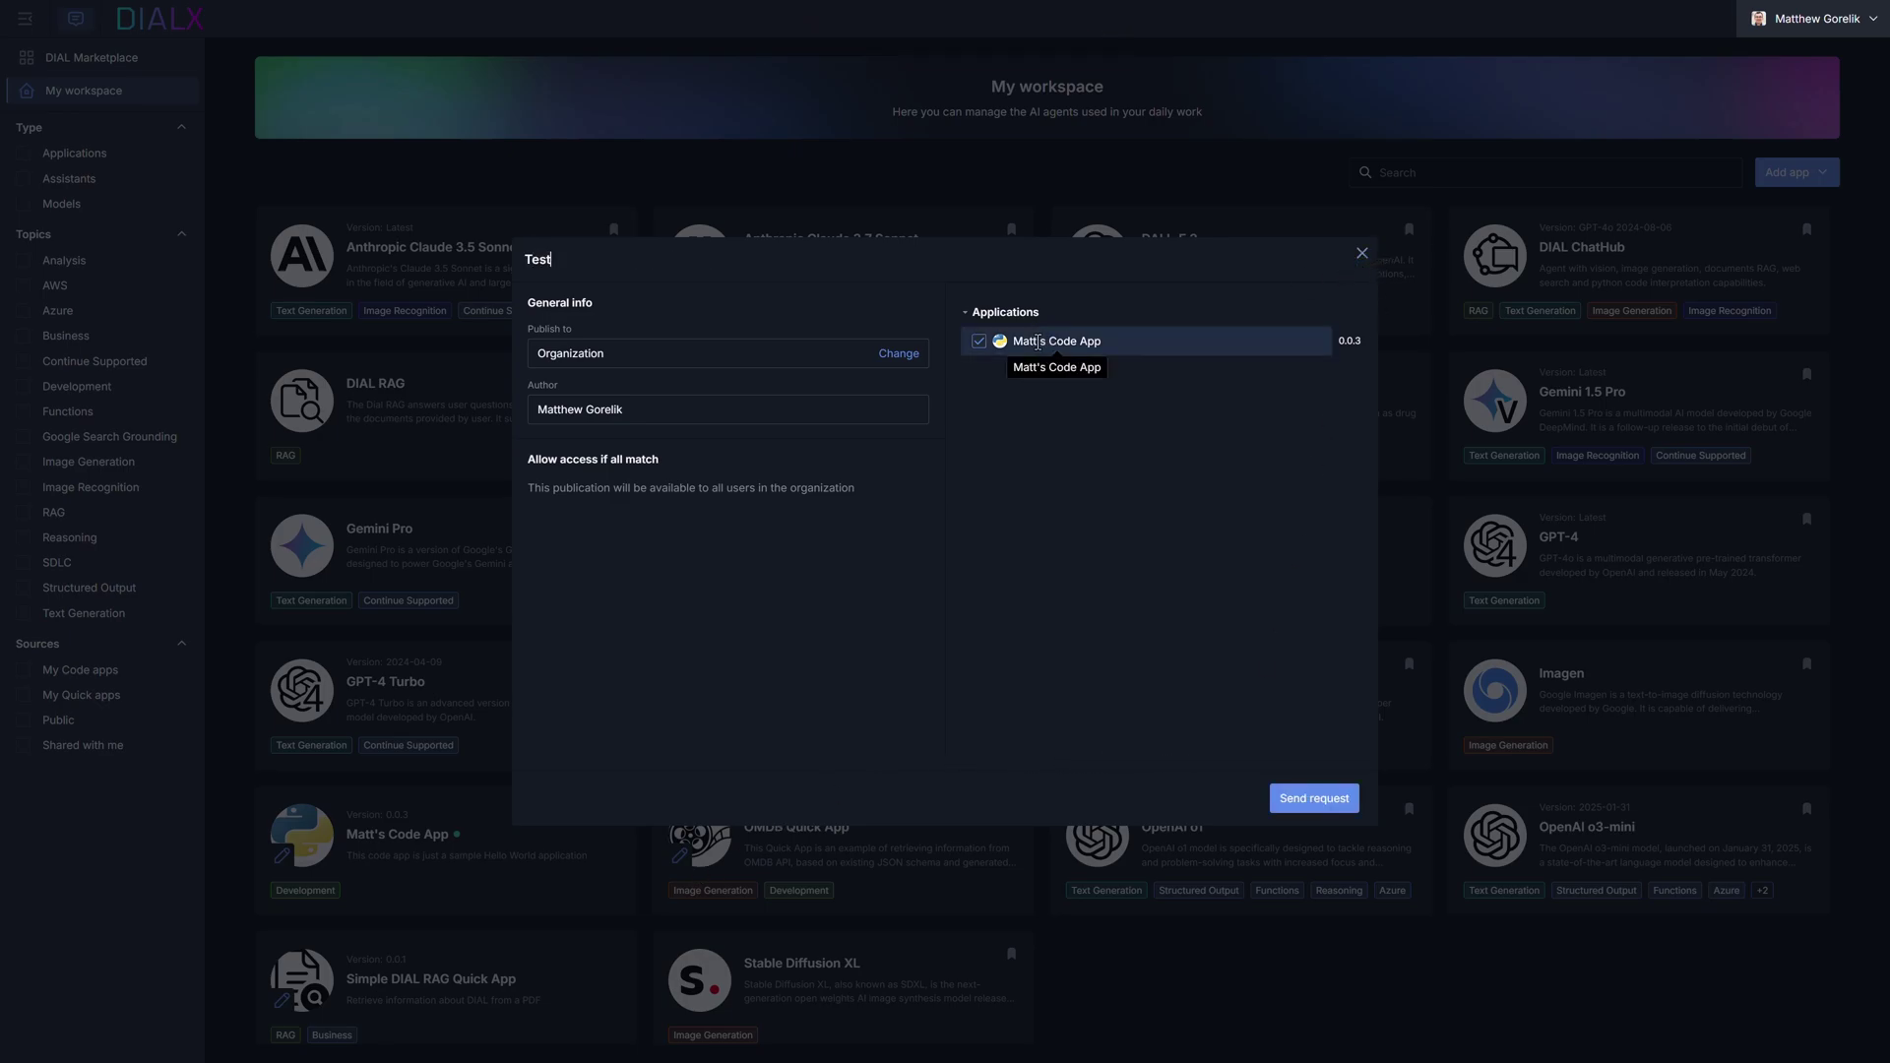
type(" Publication")
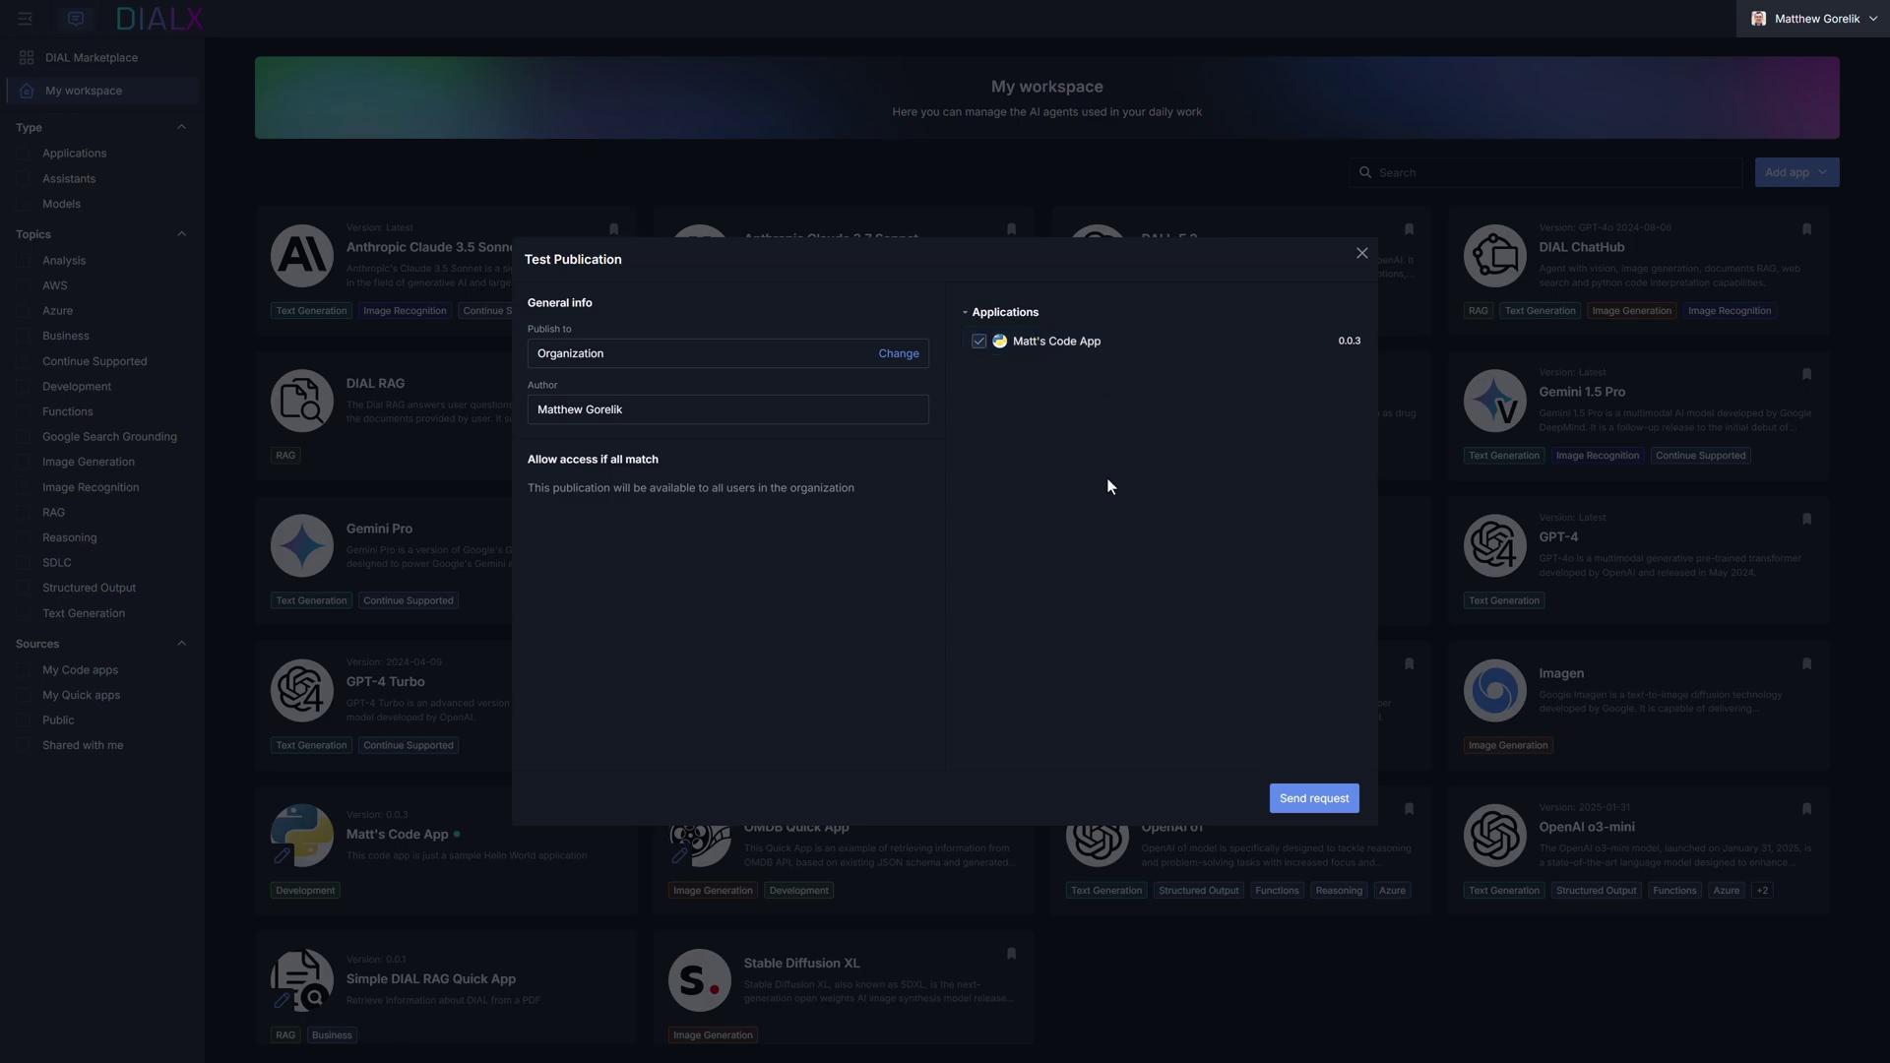
left_click(1297, 801)
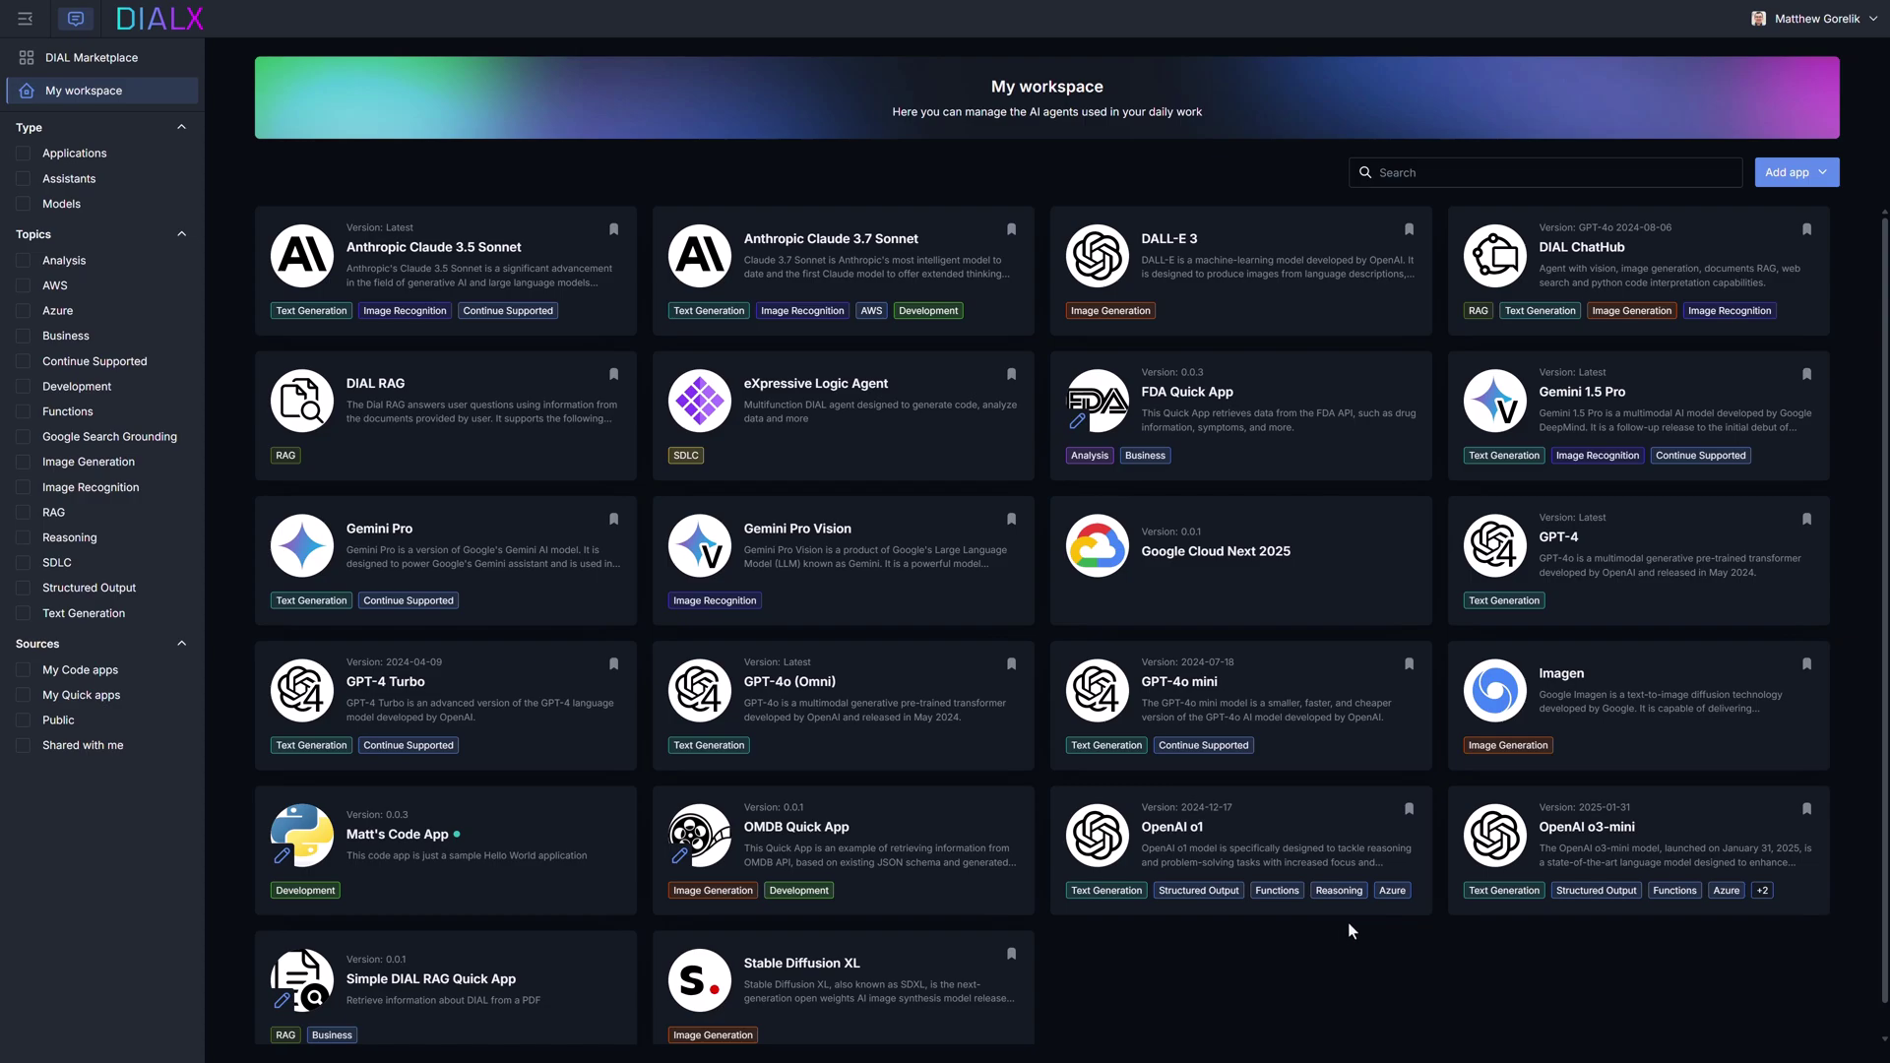
left_click(1825, 175)
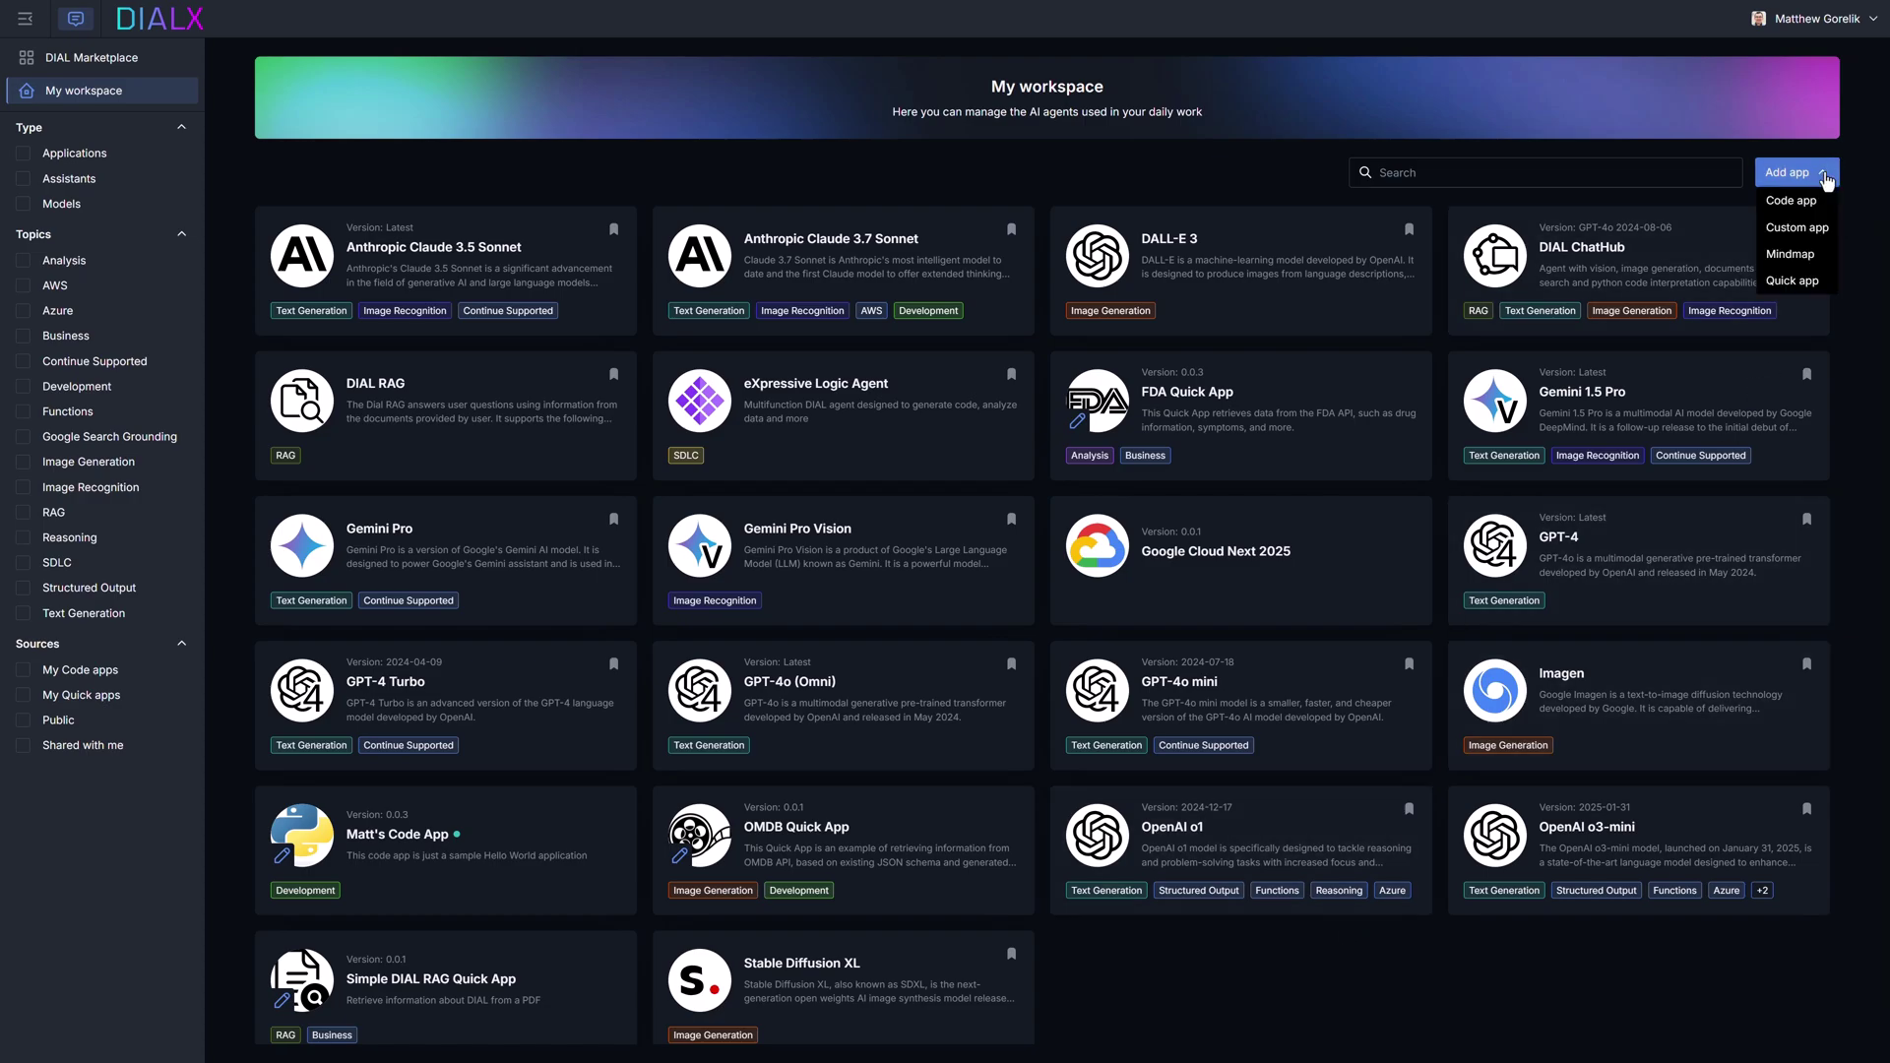
Step: Create the 'DIALX Mind Map' app with description 'This is a sample Mind Map for DIALX.ai' and a web-link source
left_click(1800, 259)
type("DIALX Mind Map")
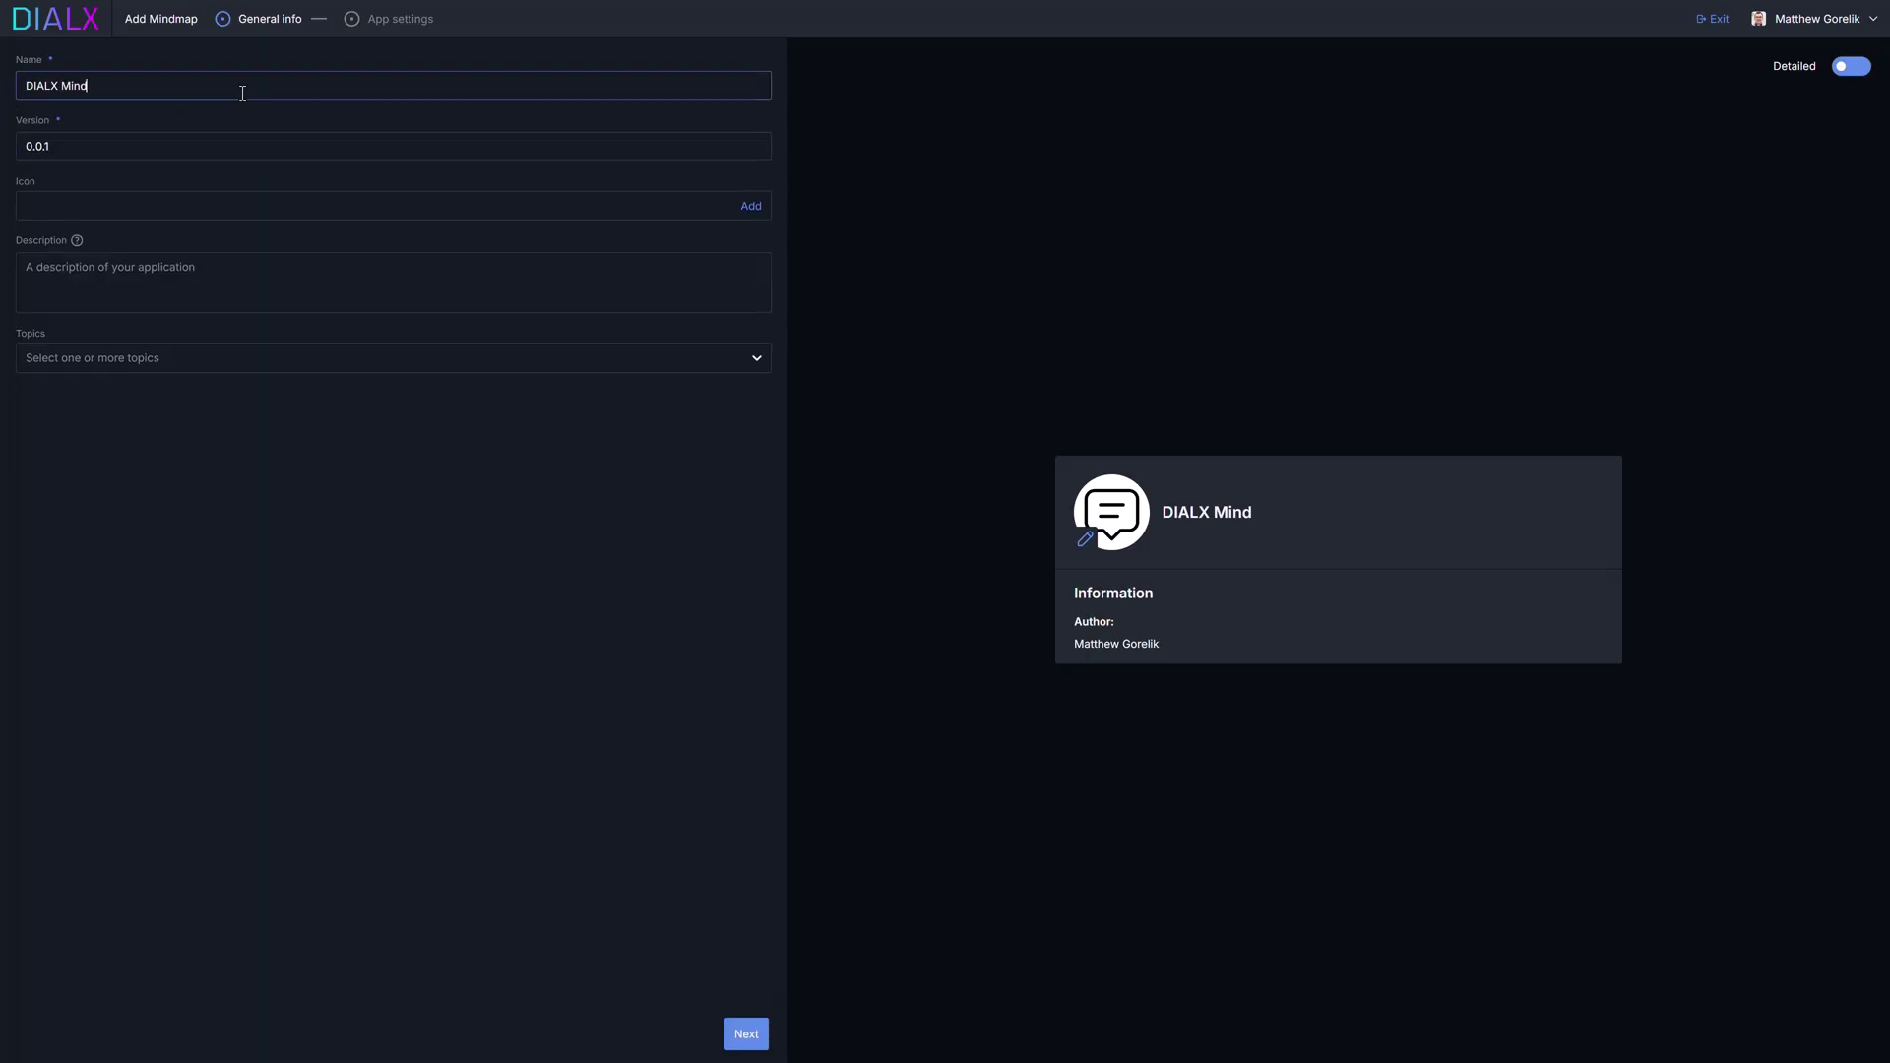
left_click(262, 280)
type("This is a sample Mind Map for DIALX.ai")
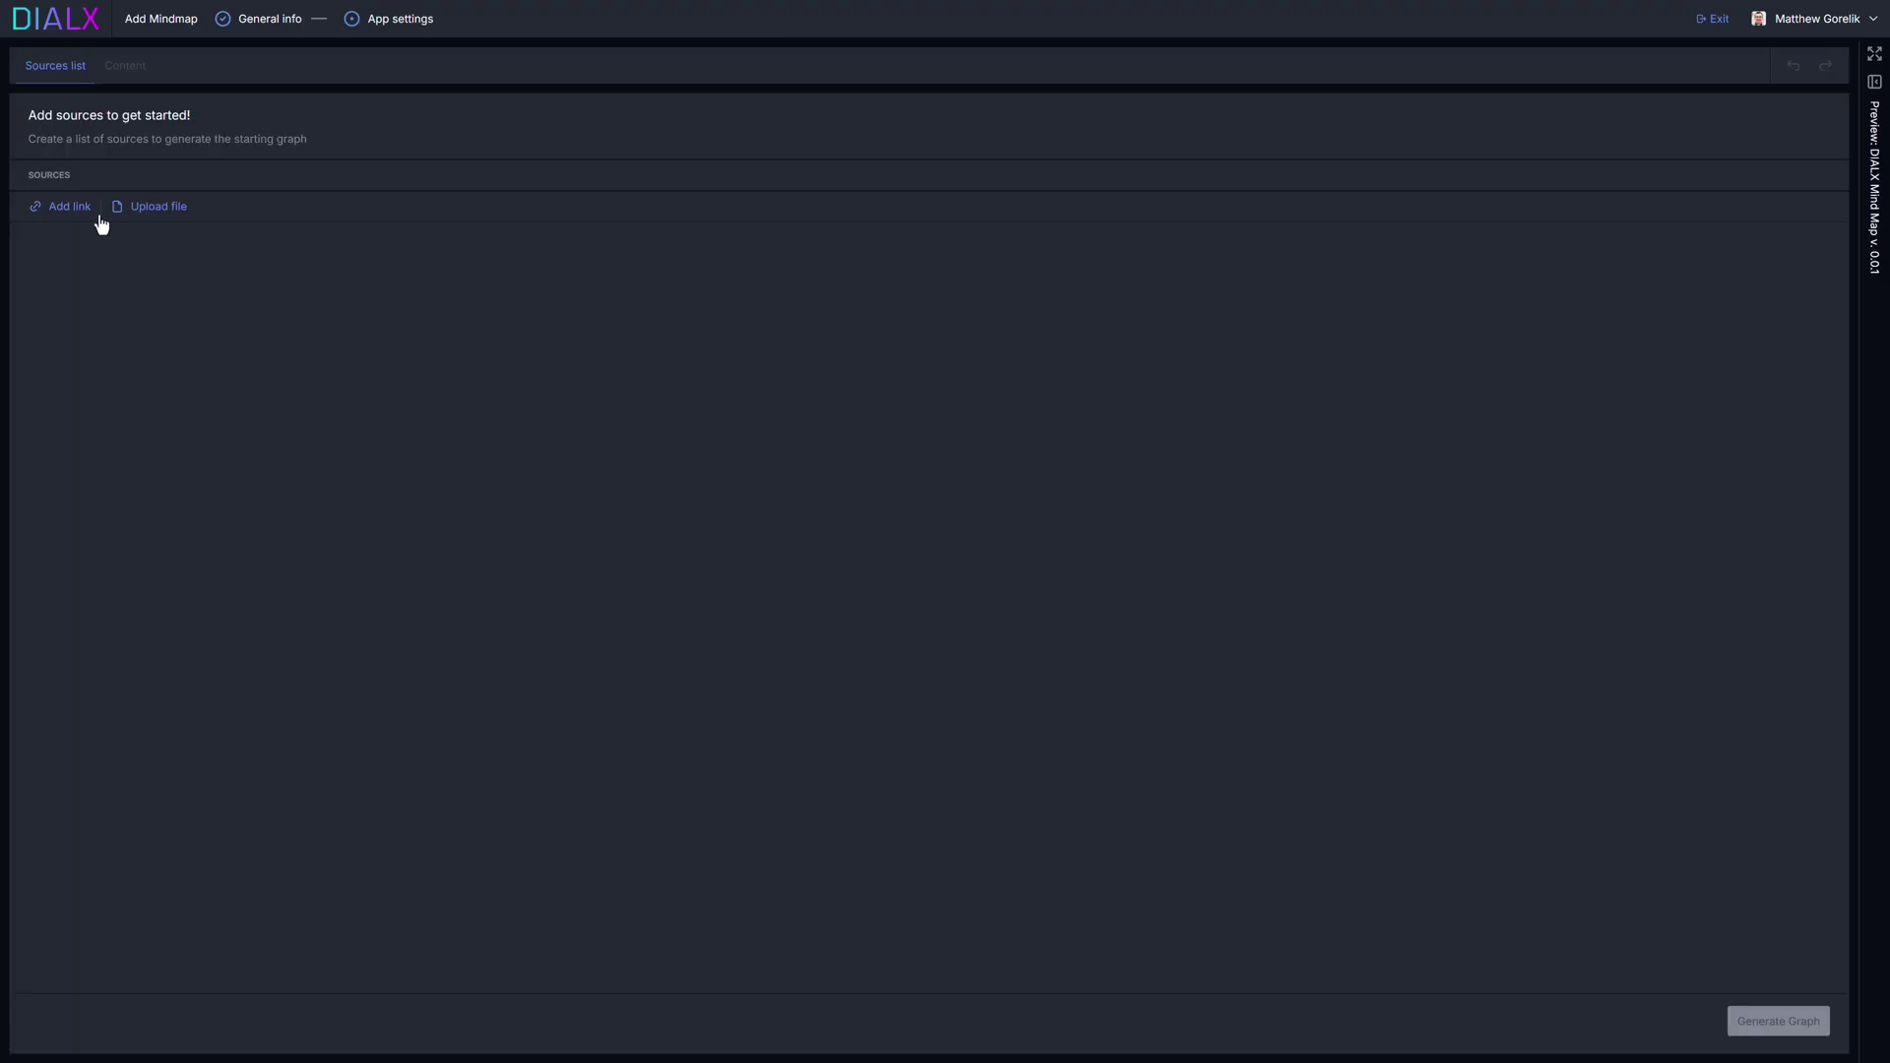
left_click(77, 241)
type("ht")
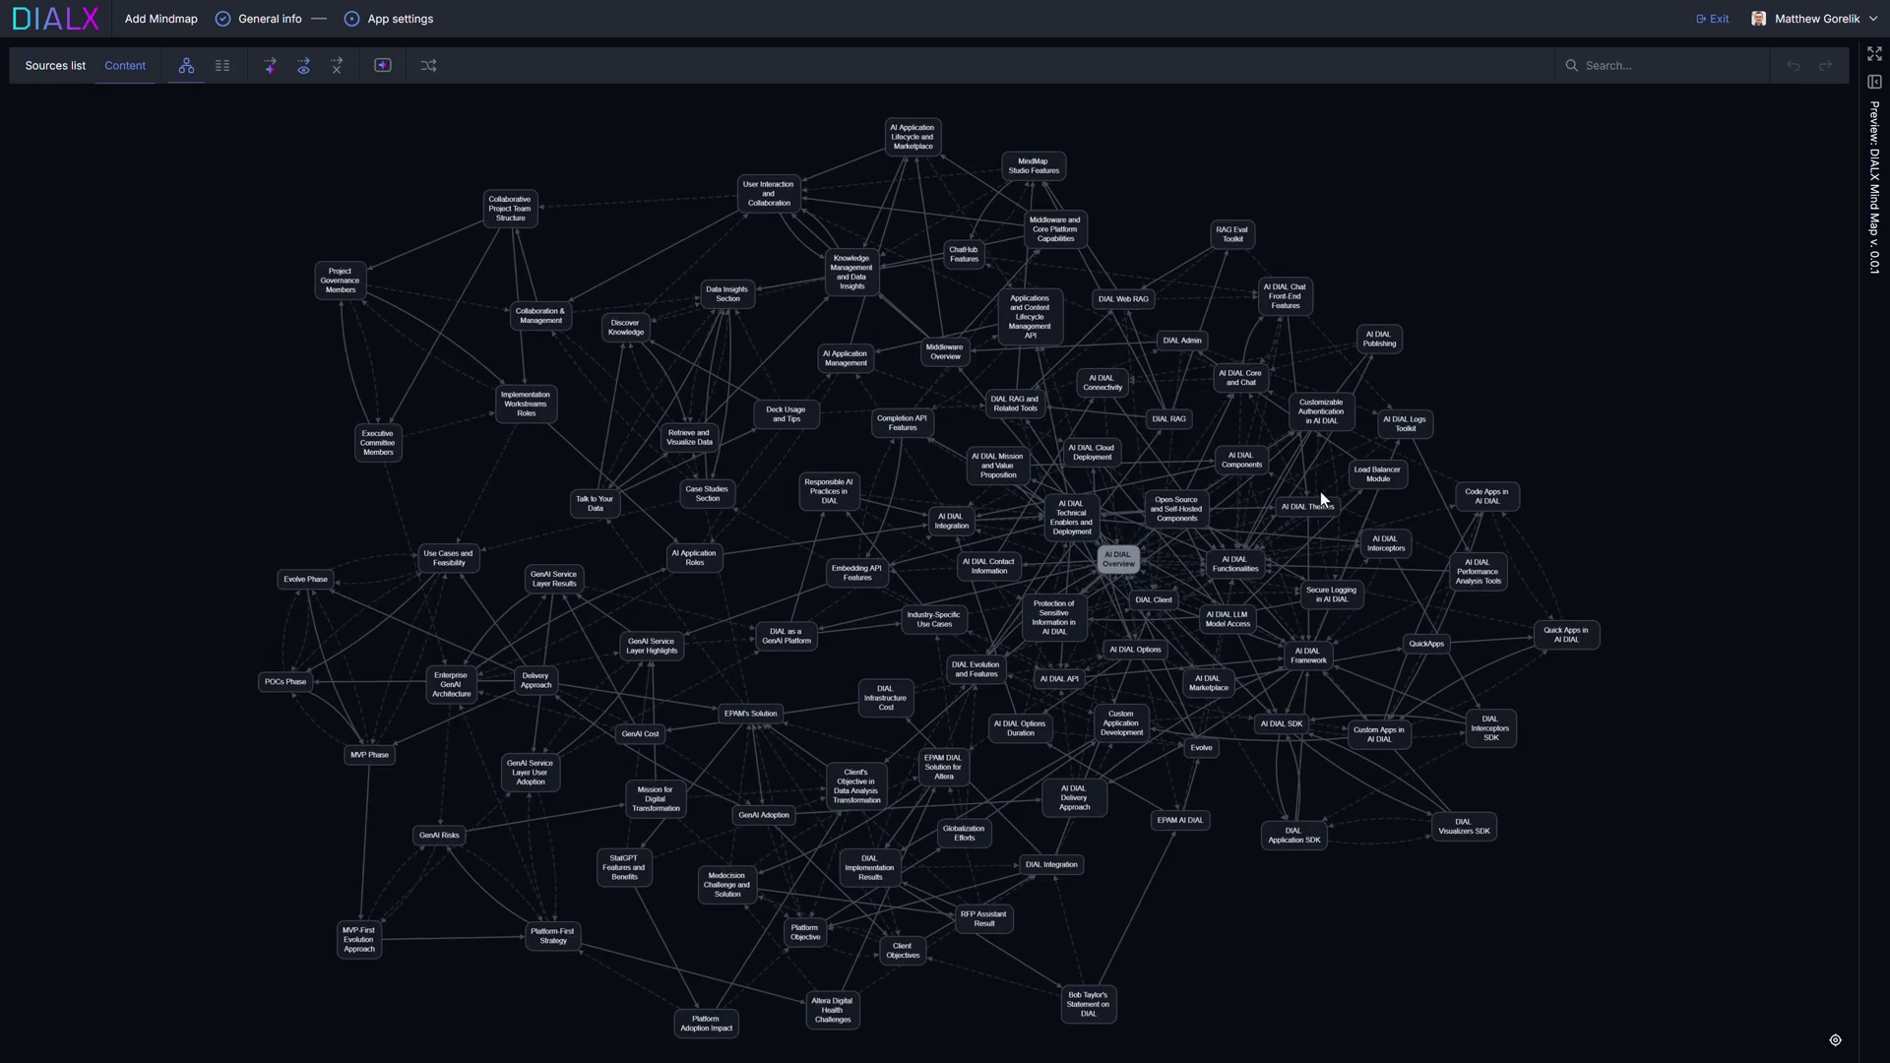
Step: In table view, set the MindMap Studio Features node's status to Reviewed
left_click(223, 67)
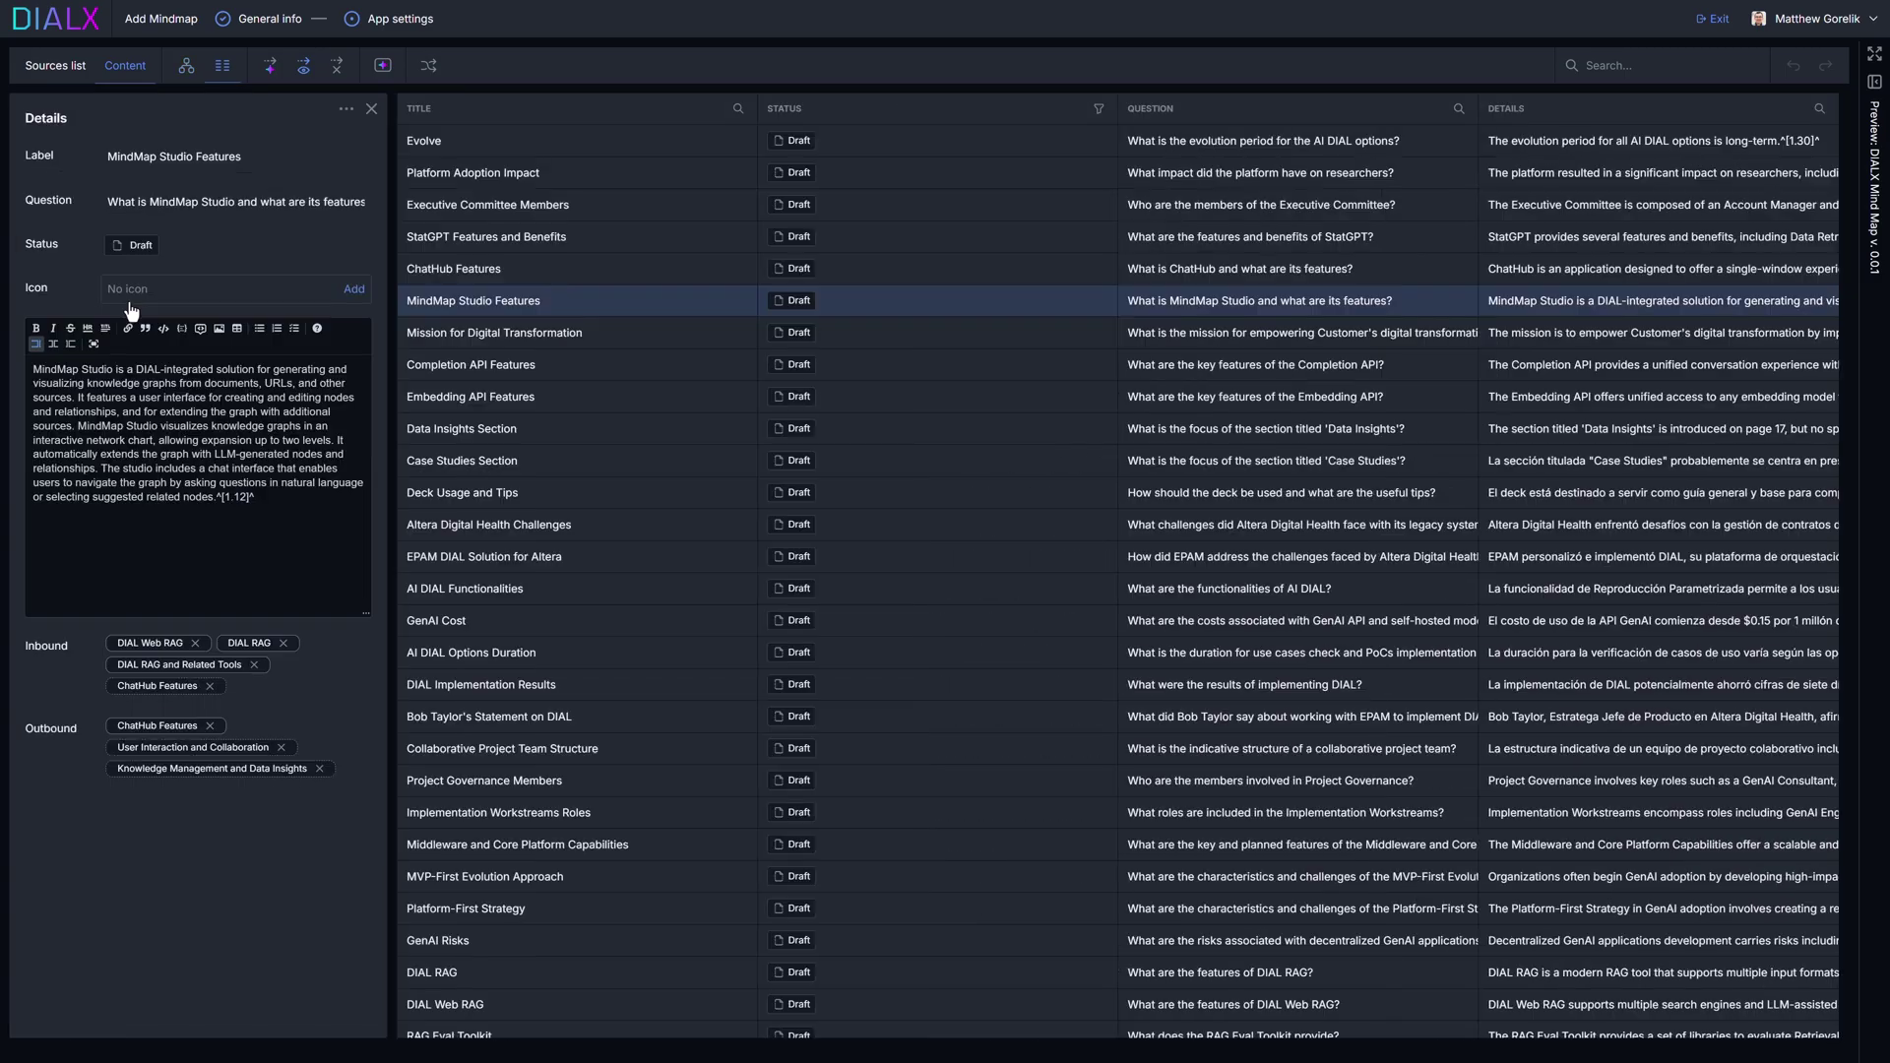
left_click(142, 246)
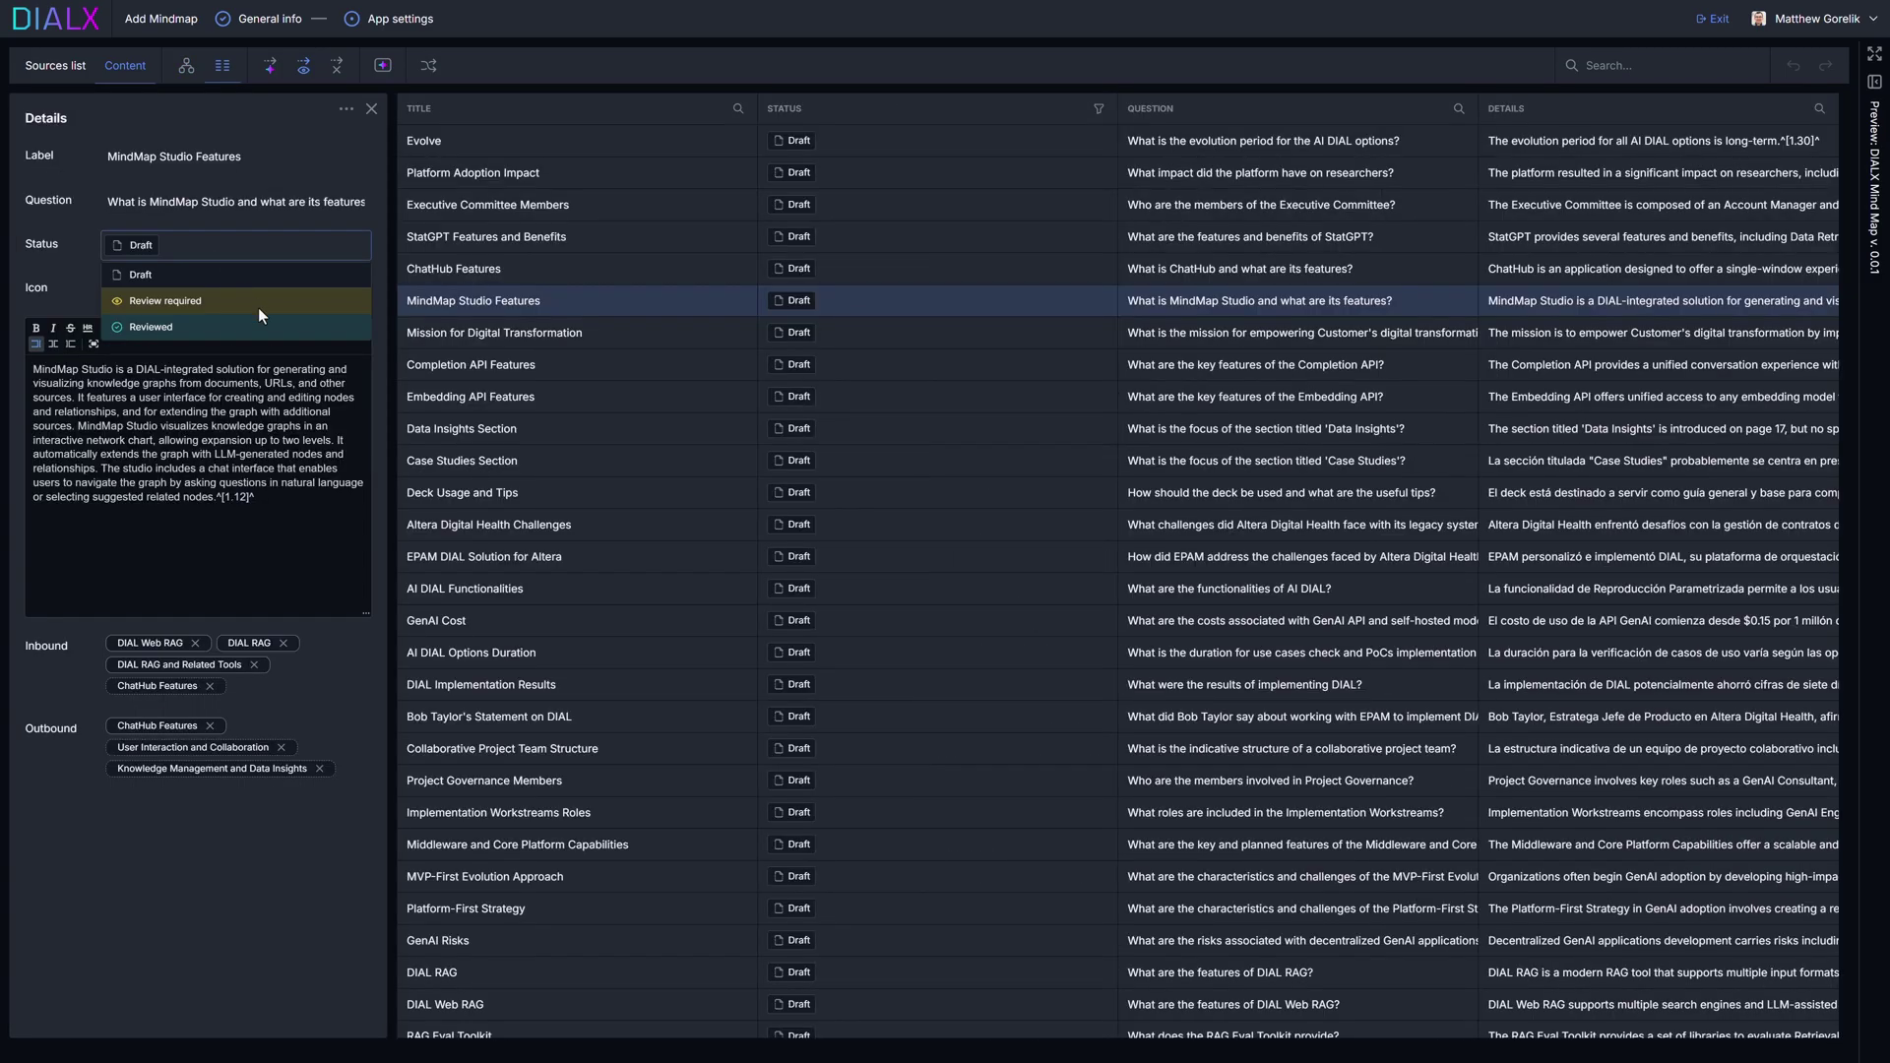
left_click(142, 332)
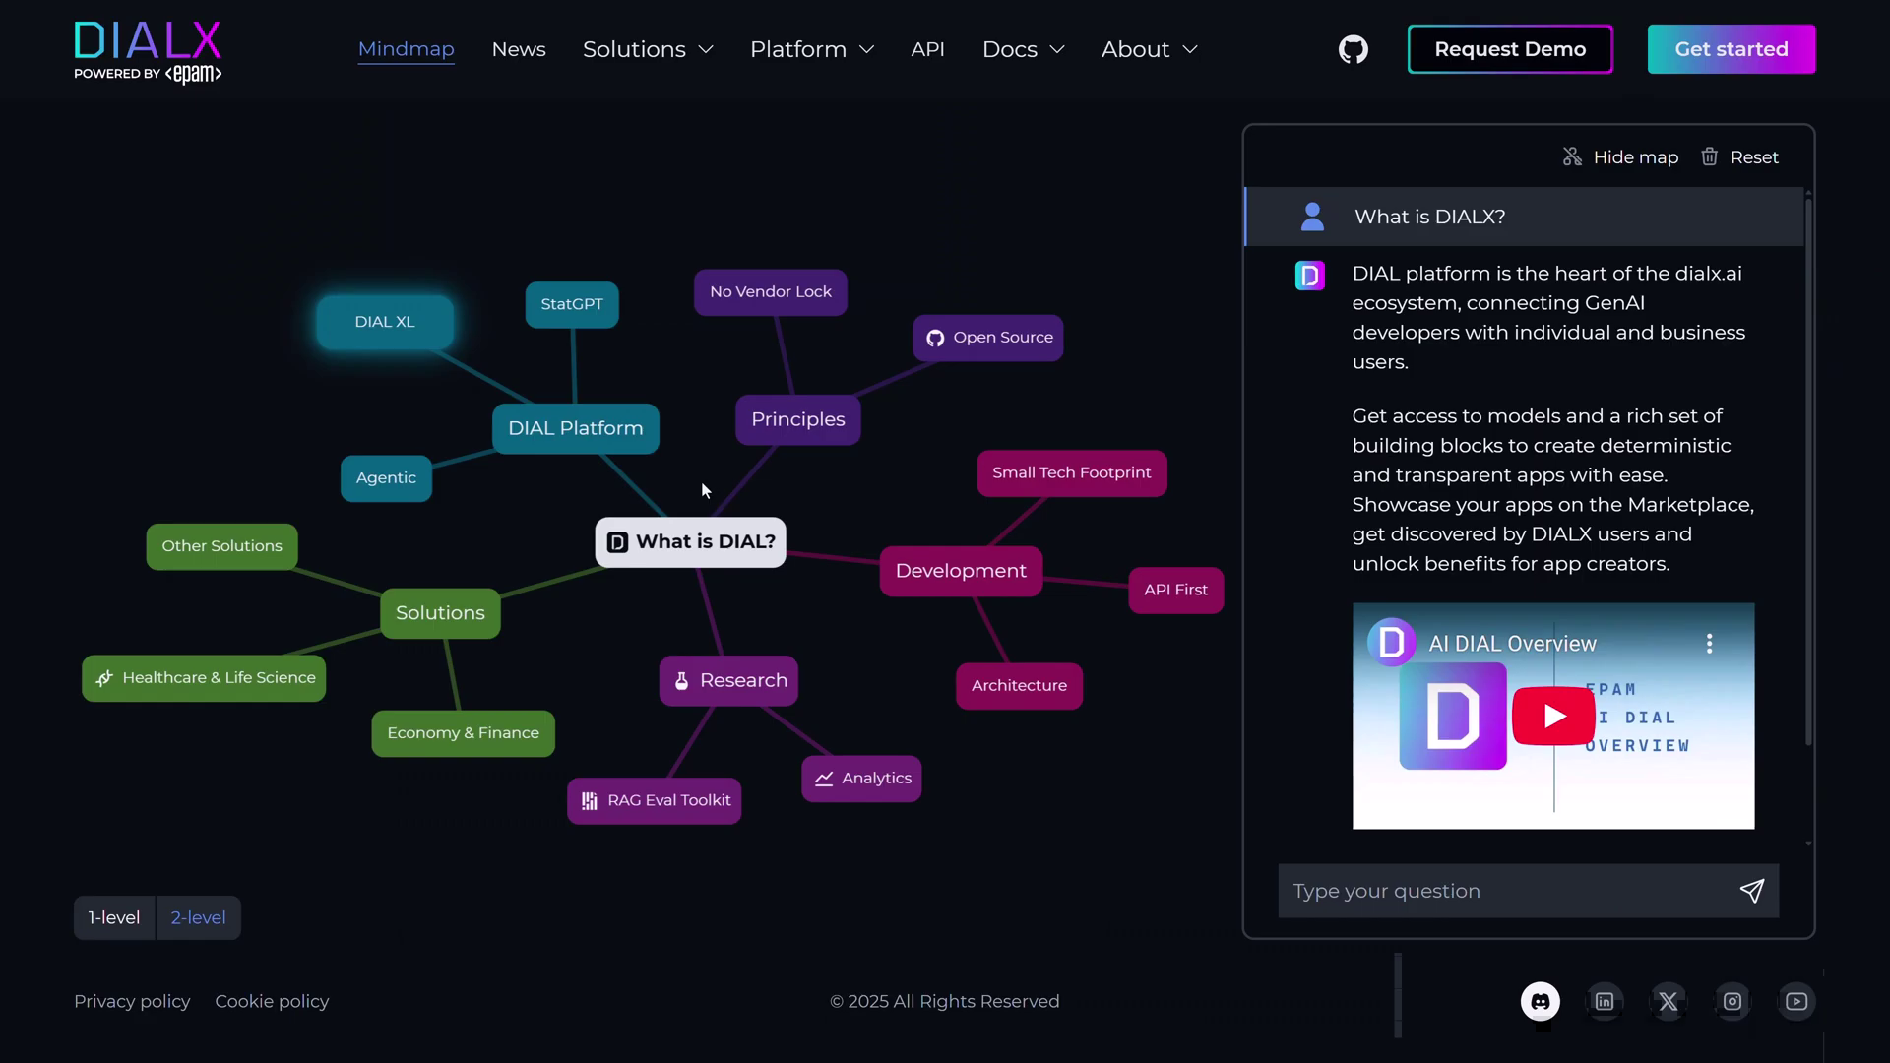
Step: Centre the mind map on DIAL Platform and ask about DIAL applications and Fan Engagement
left_click(577, 414)
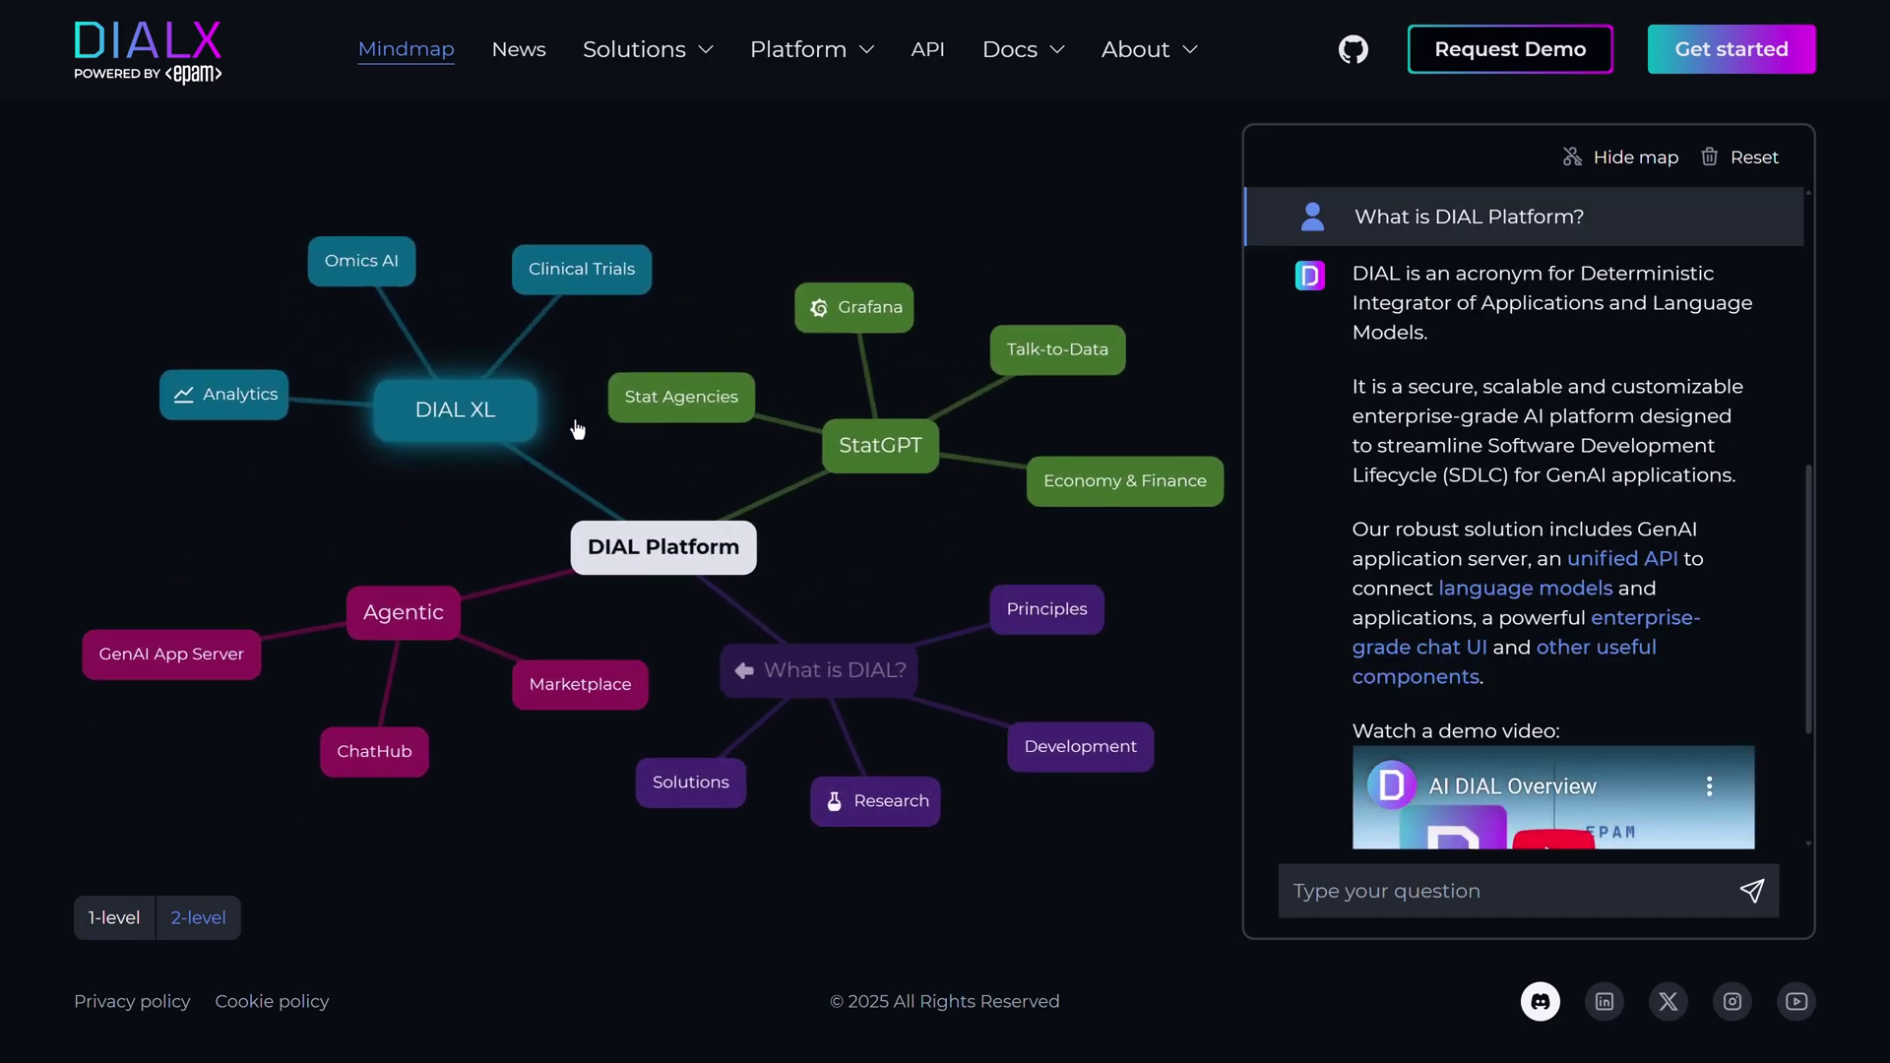
left_click(1404, 902)
type("What are DIAL applications?")
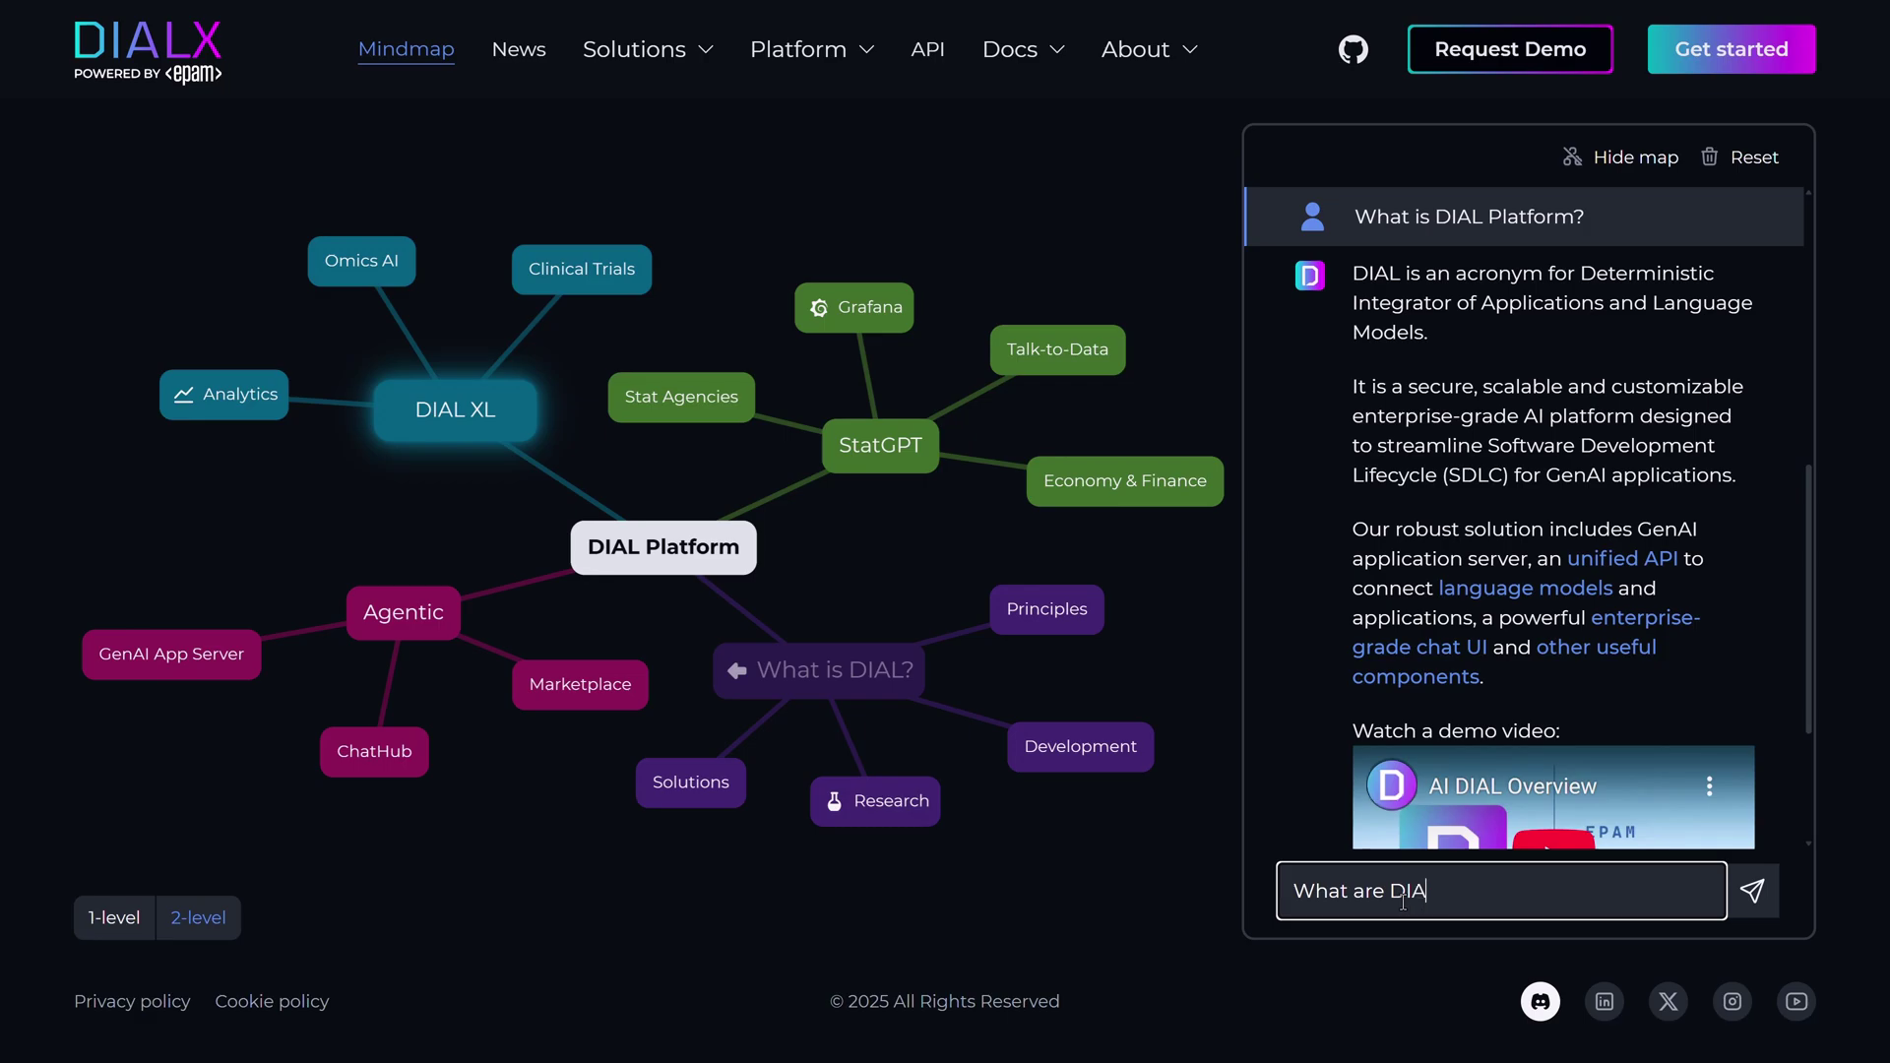
key("Return")
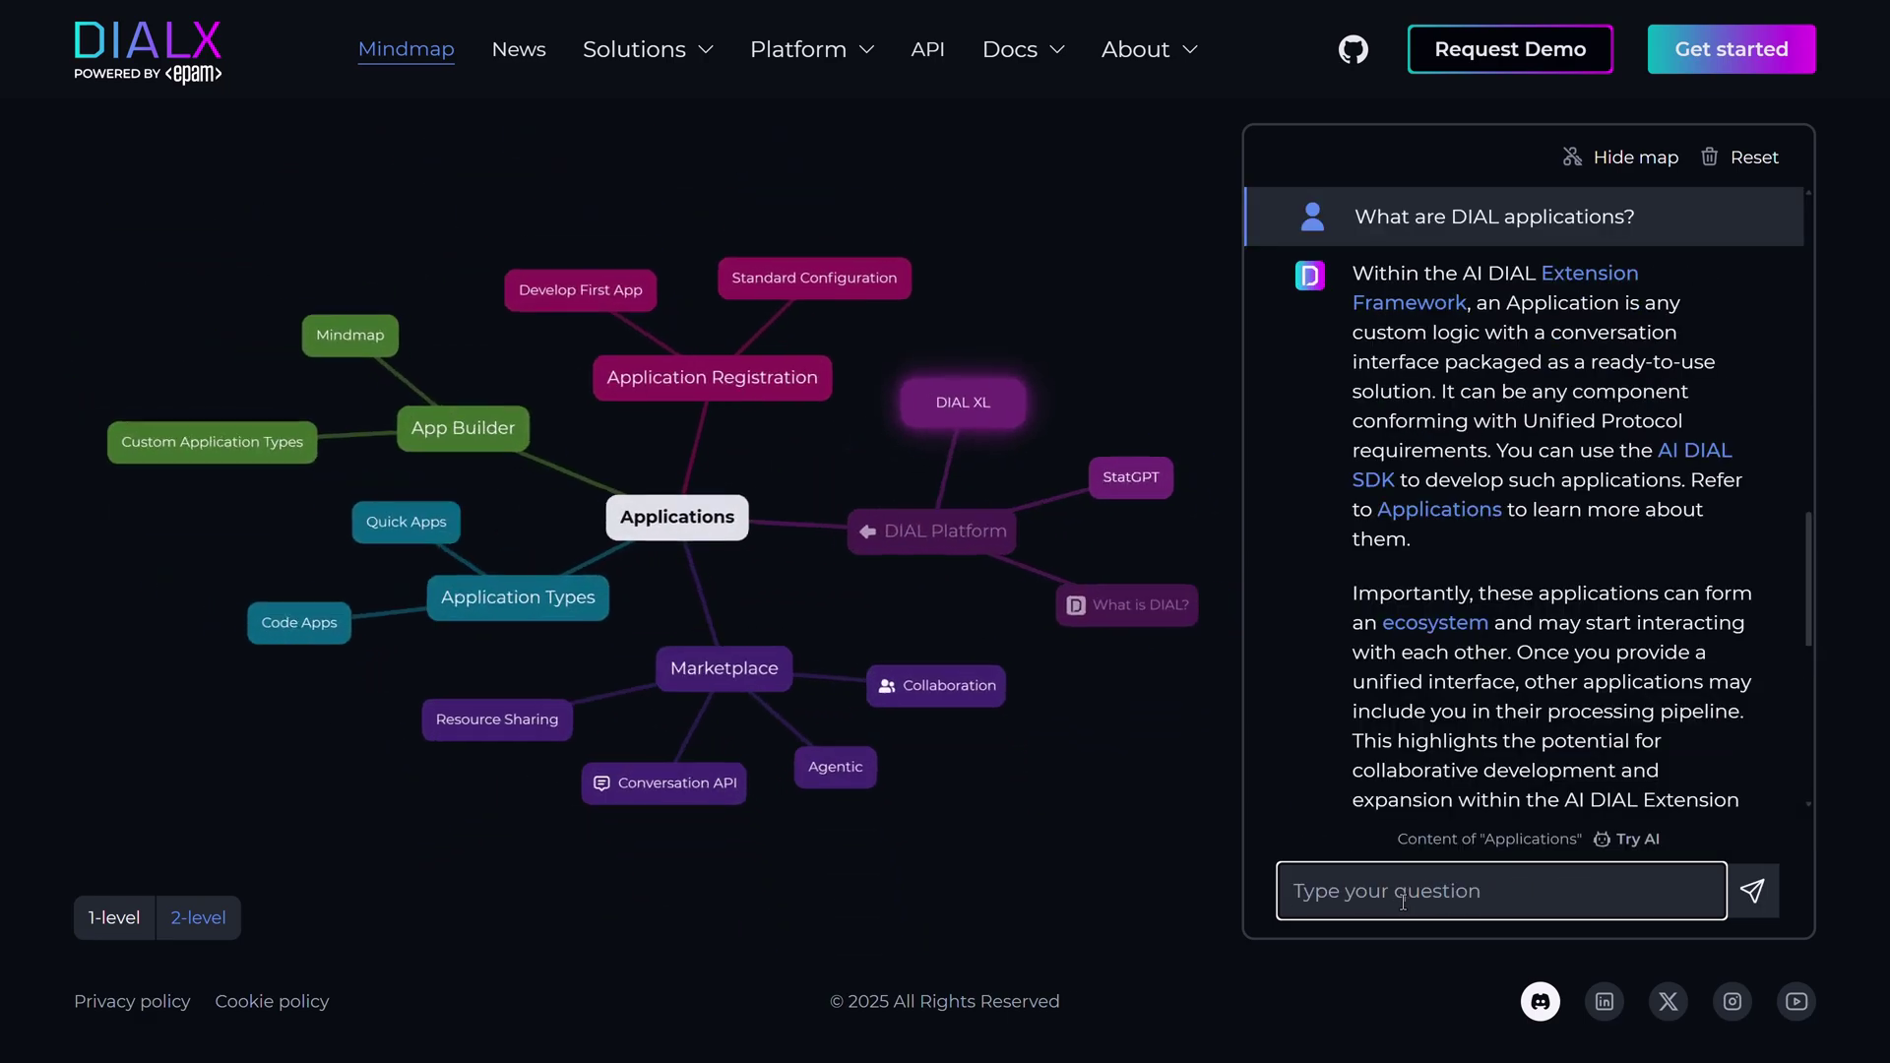
type("How do DIAL Mind Maps help drive Fan Engagement?")
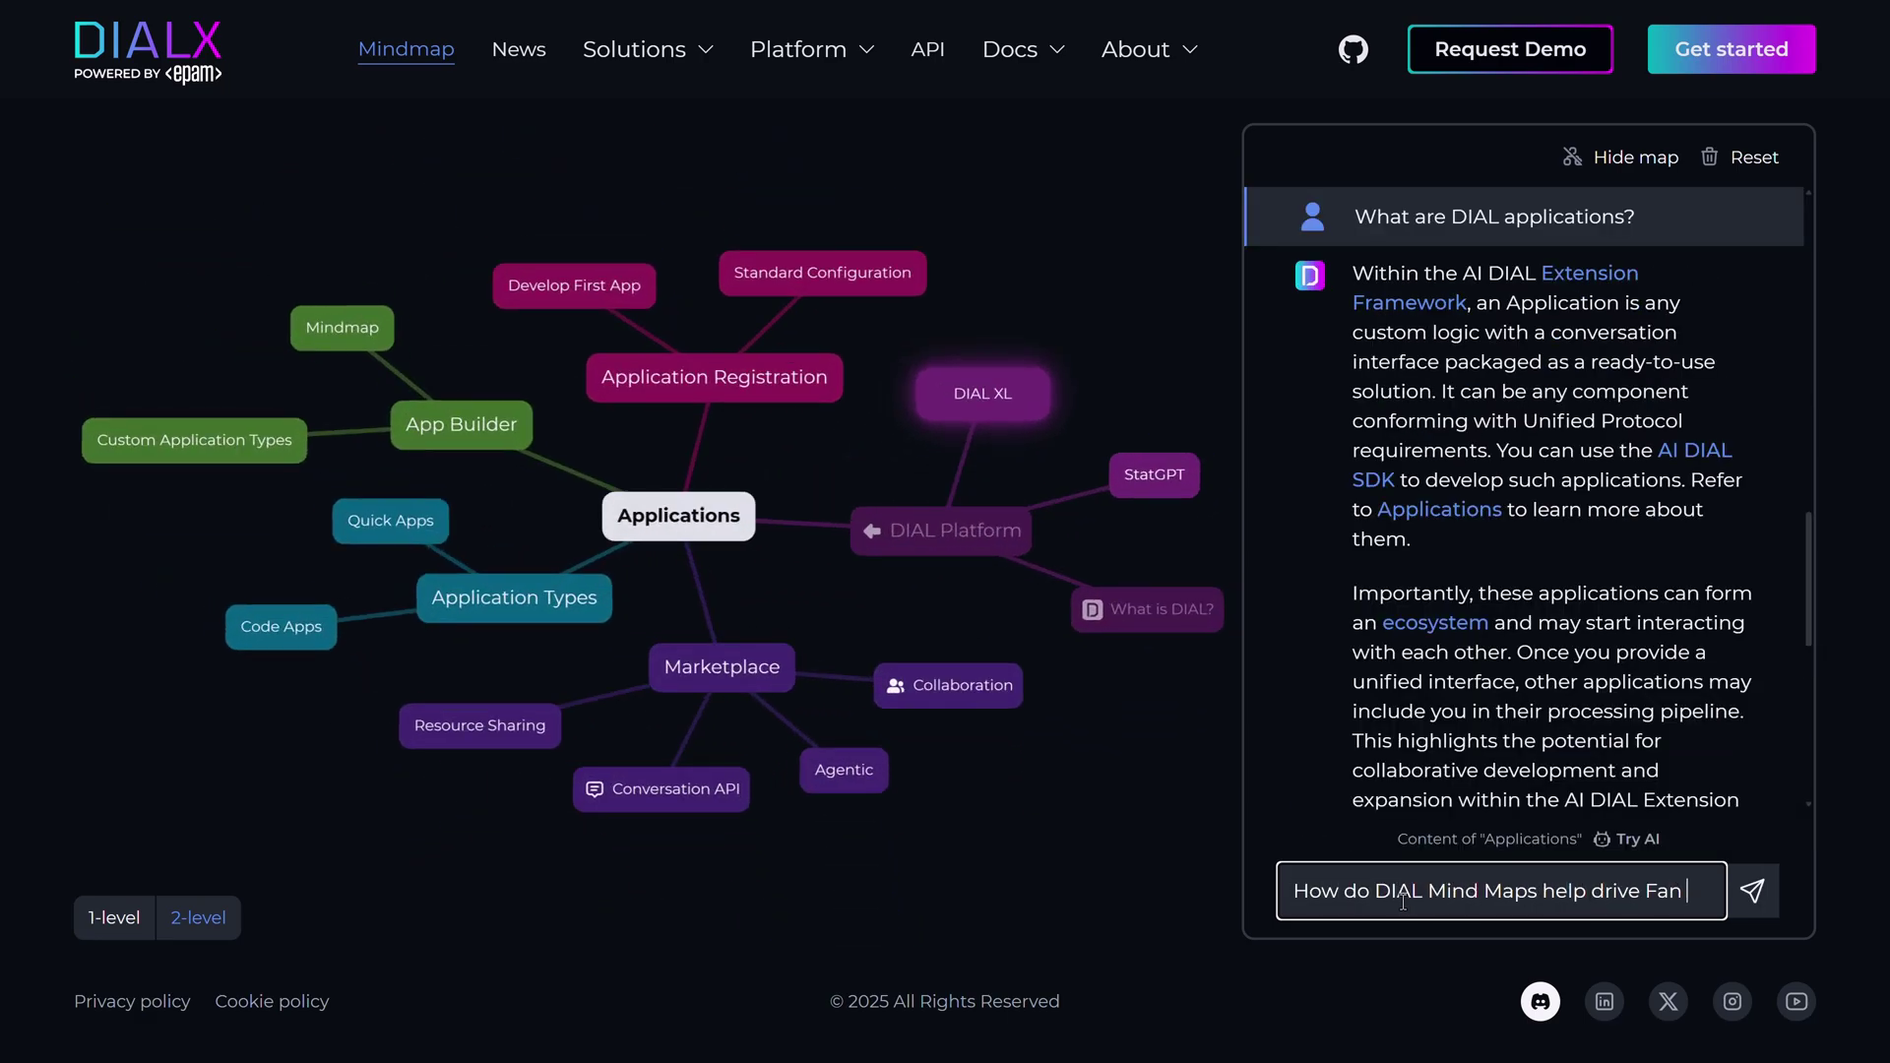
key("Return")
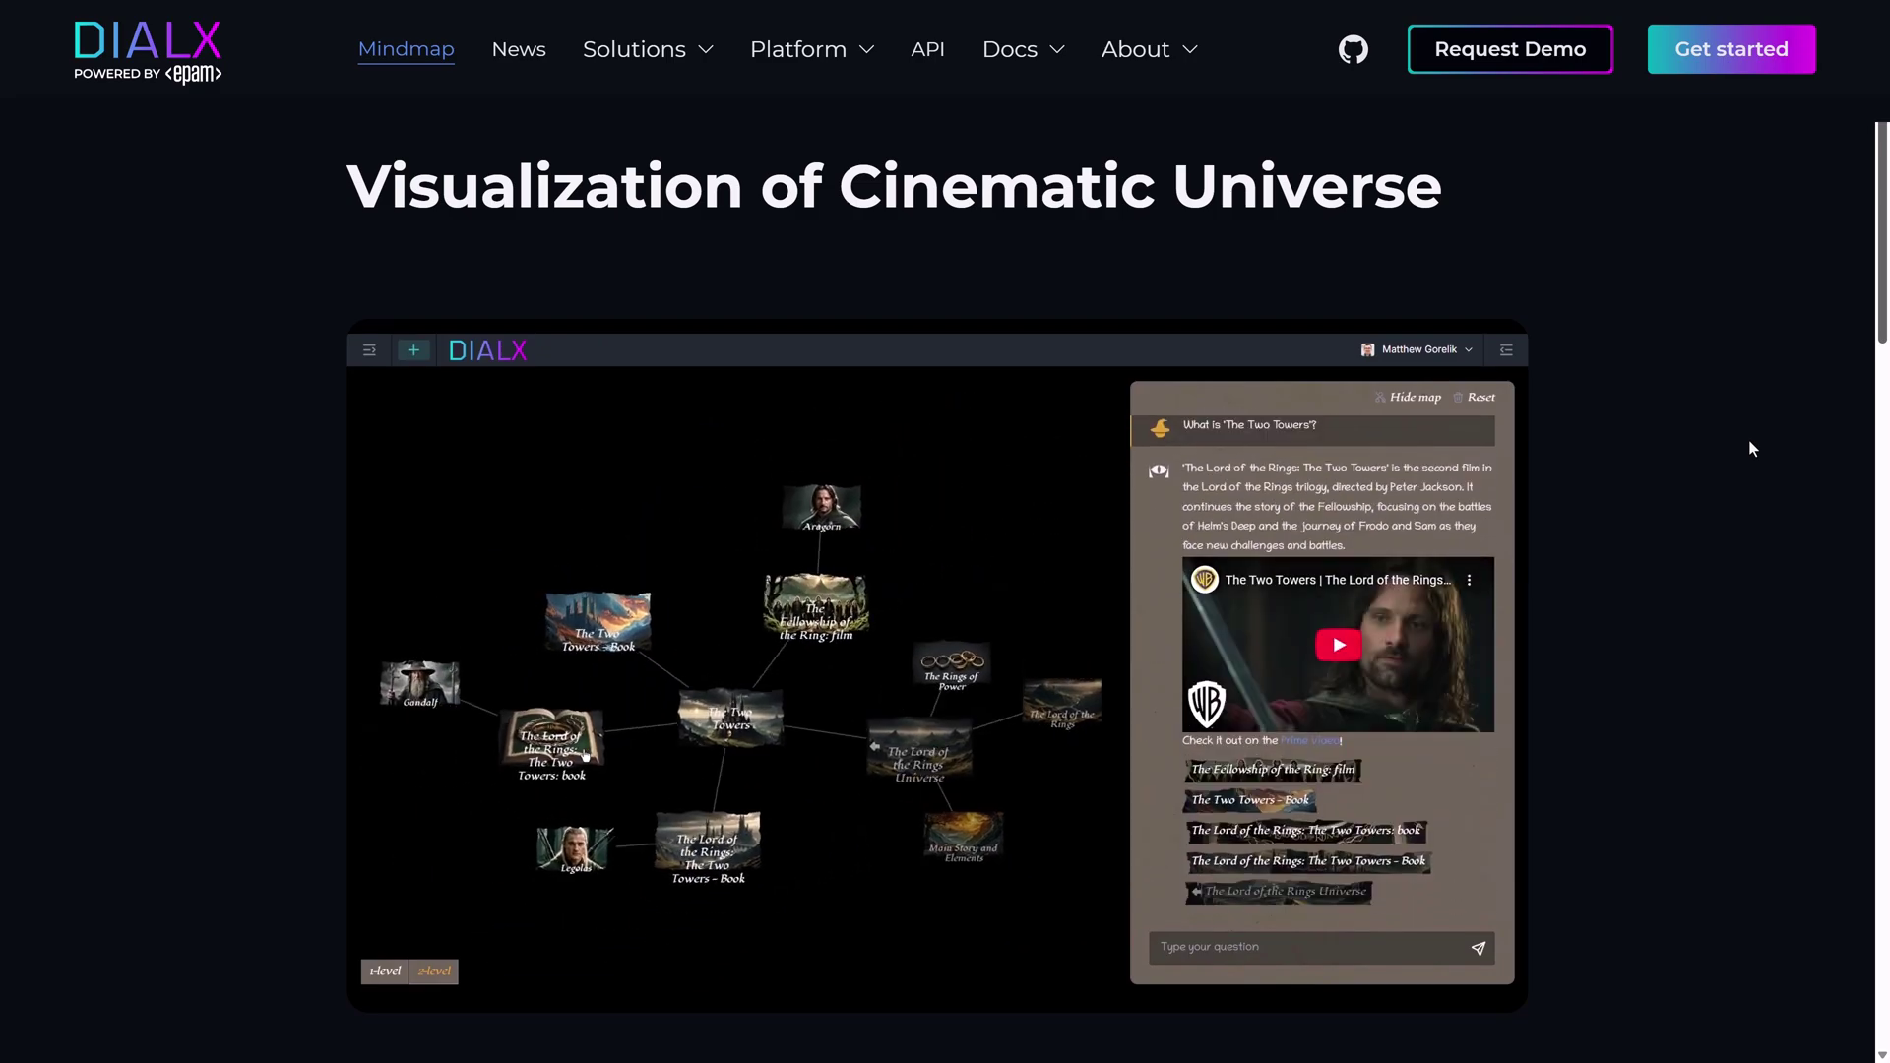
Step: Ask 'How does DIAL help work with structured data?' and explore the DIAL XL topic
left_click(1336, 928)
type("How does DIAL help work with structured data?")
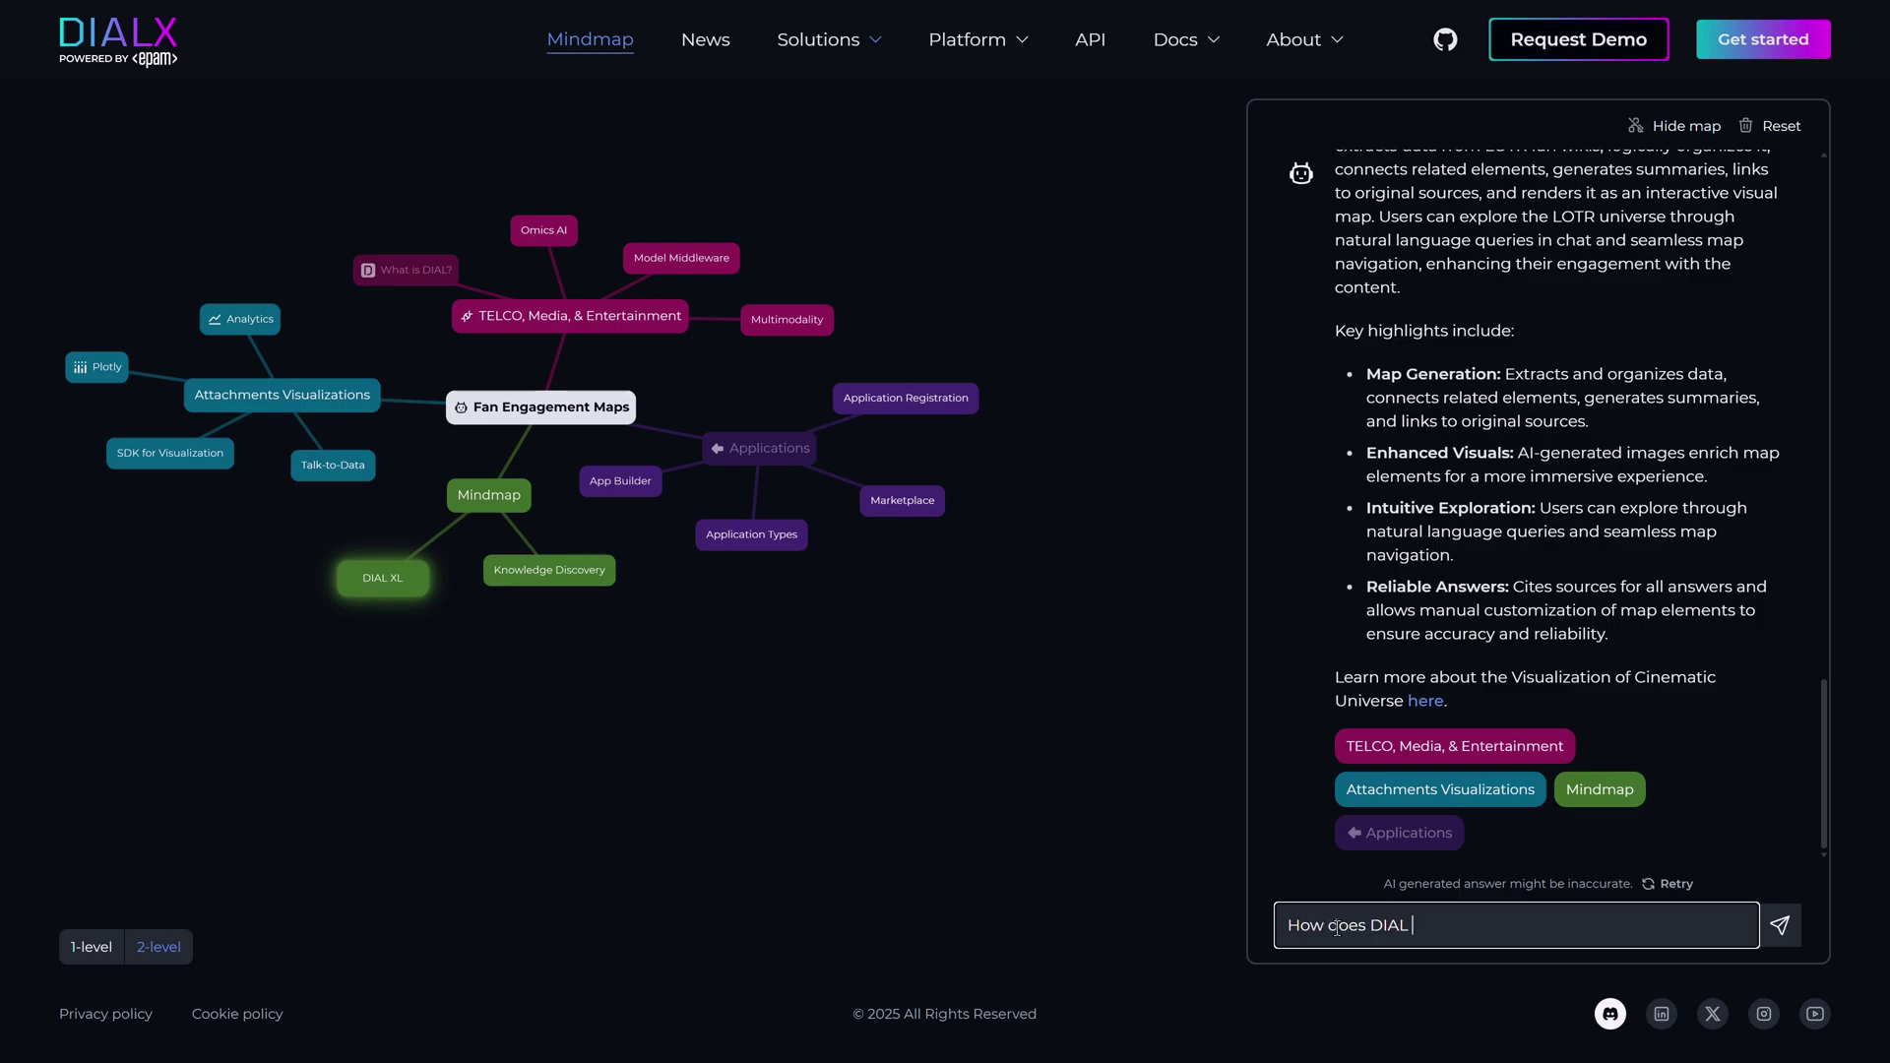
key("Return")
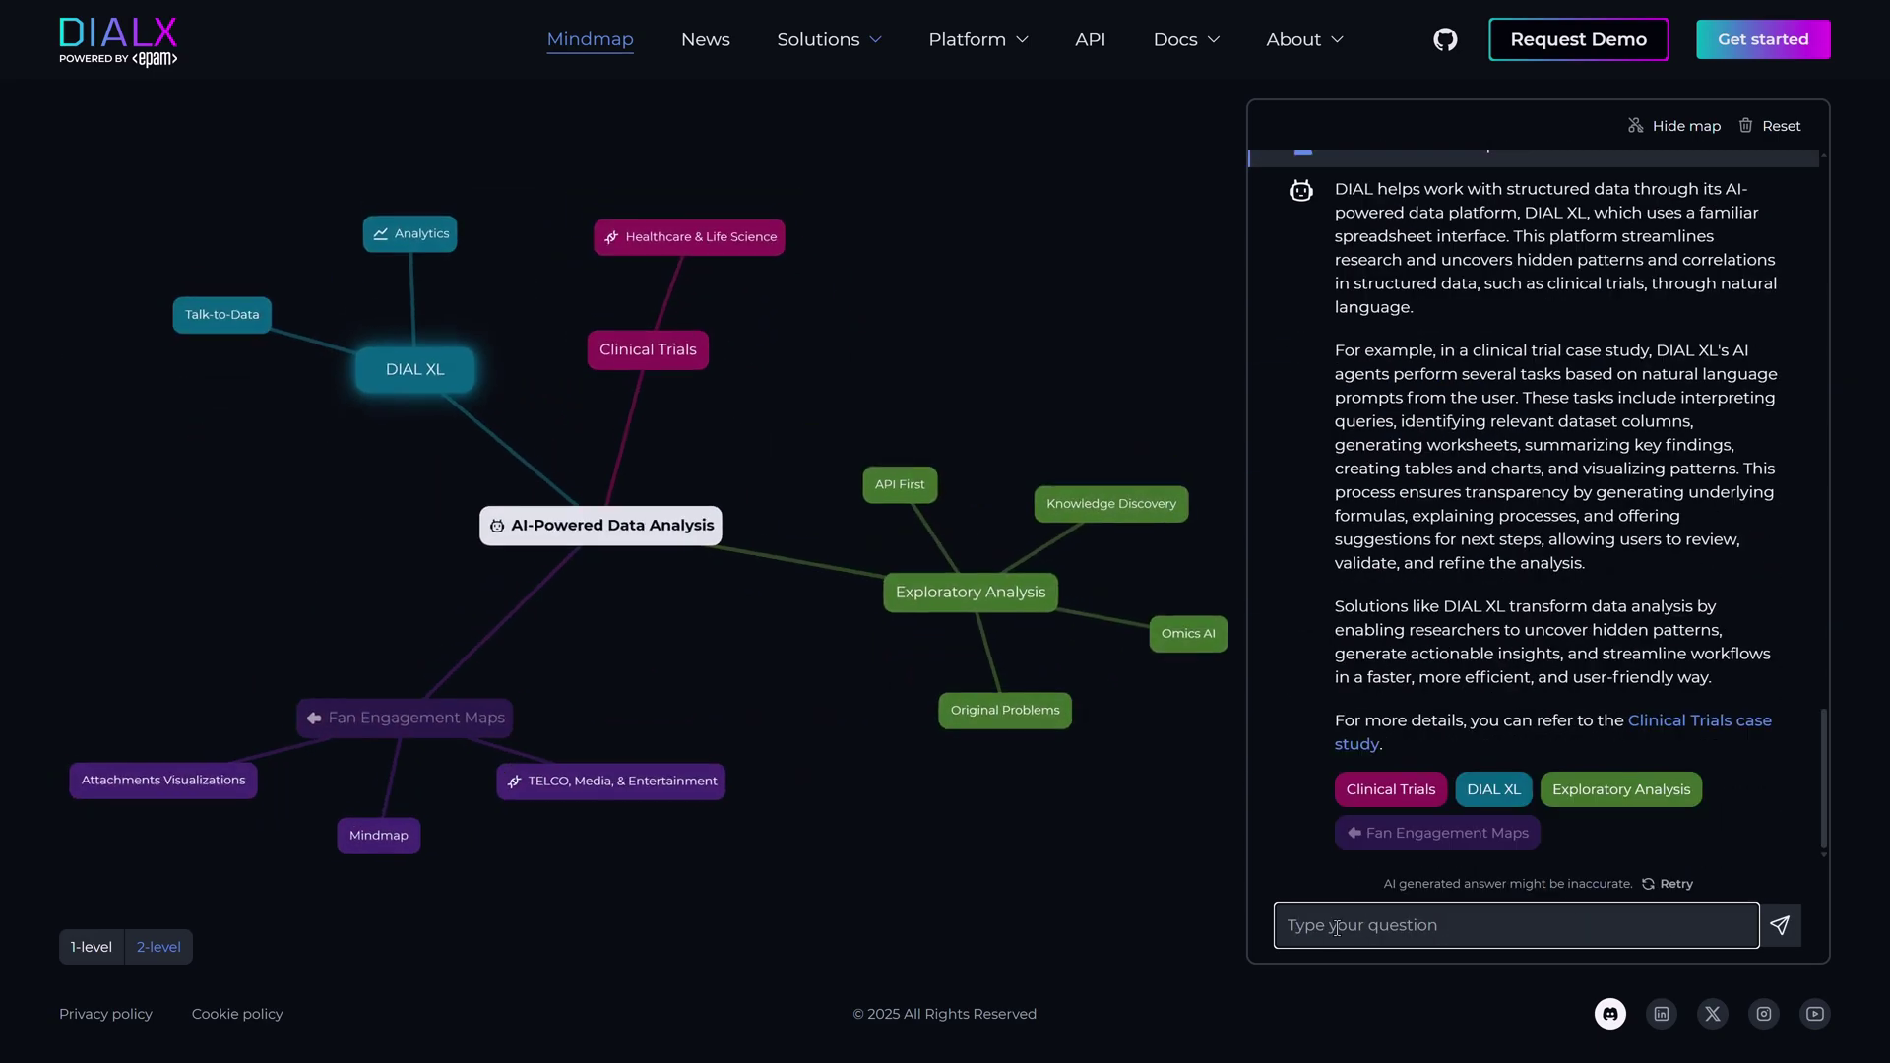
left_click(1486, 788)
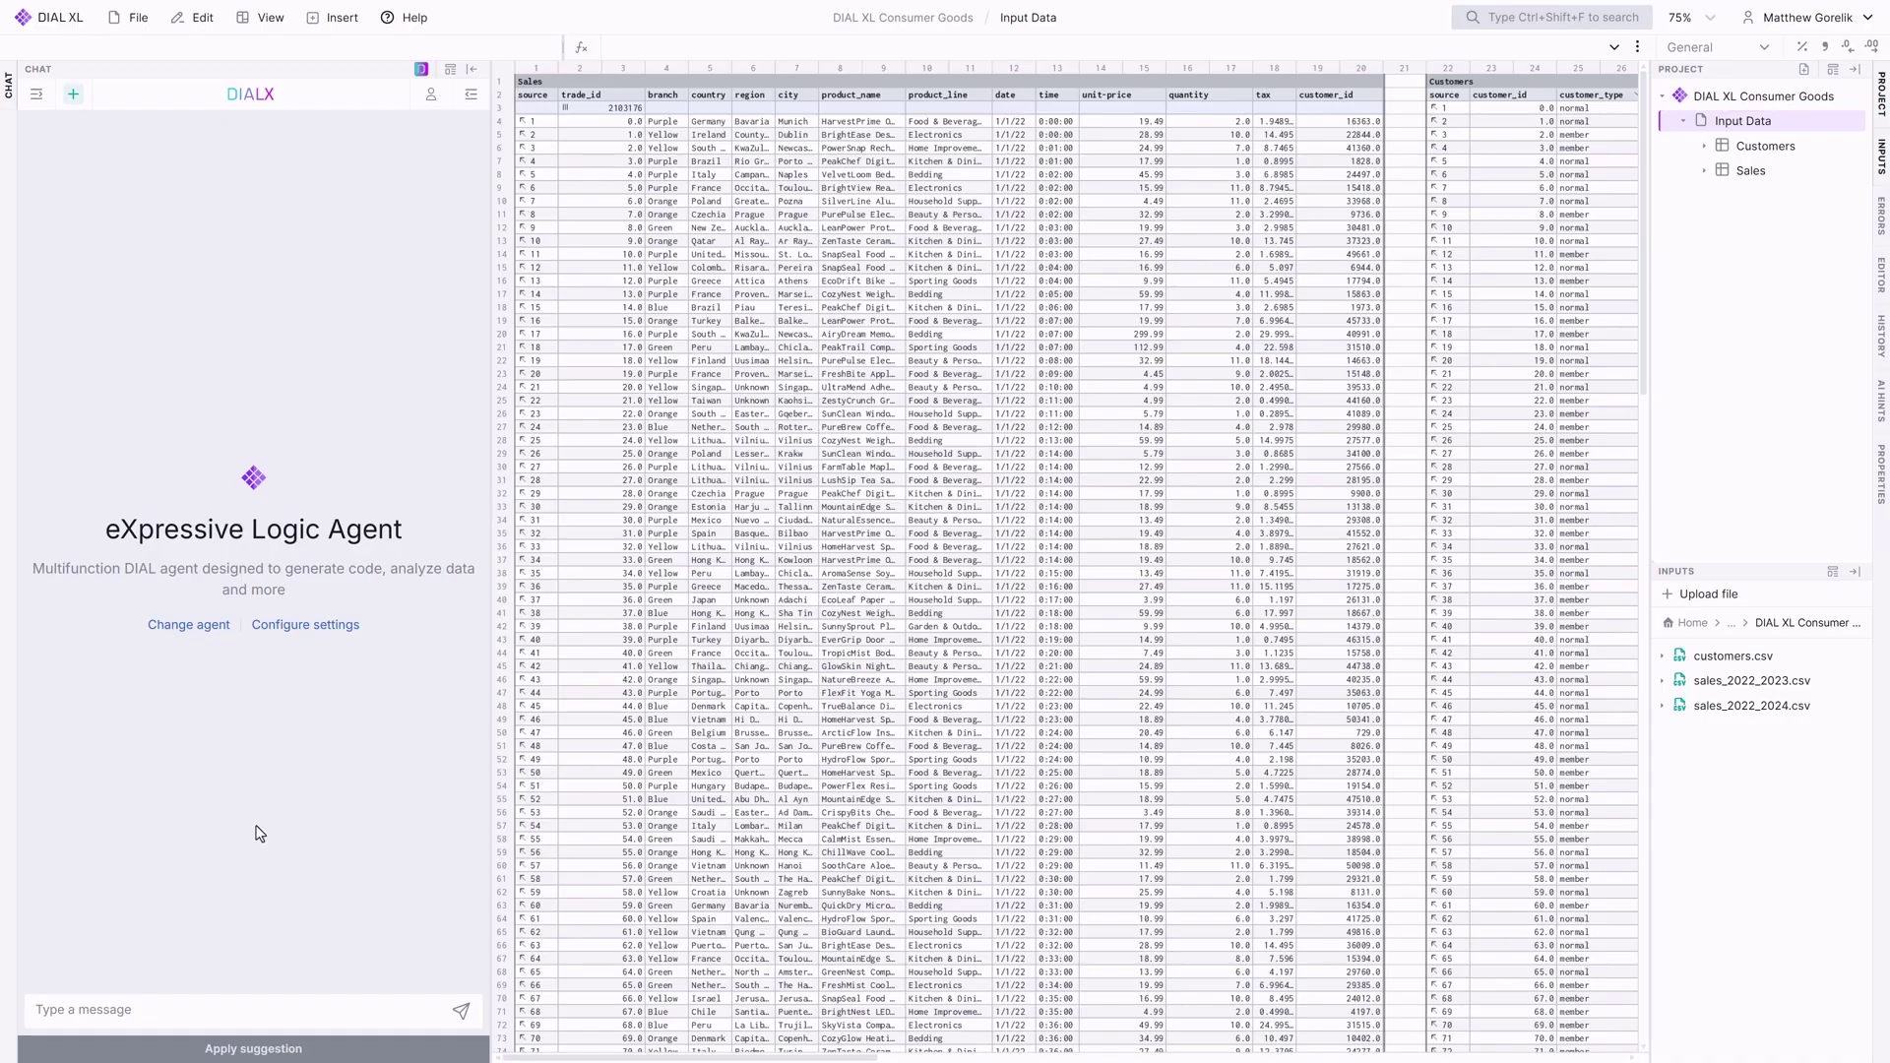
Step: Ask the DIAL XL agent which branch generates the highest revenue
left_click(130, 1009)
type("What is the branch that gen")
type("erates the highest revenue?")
key("Return")
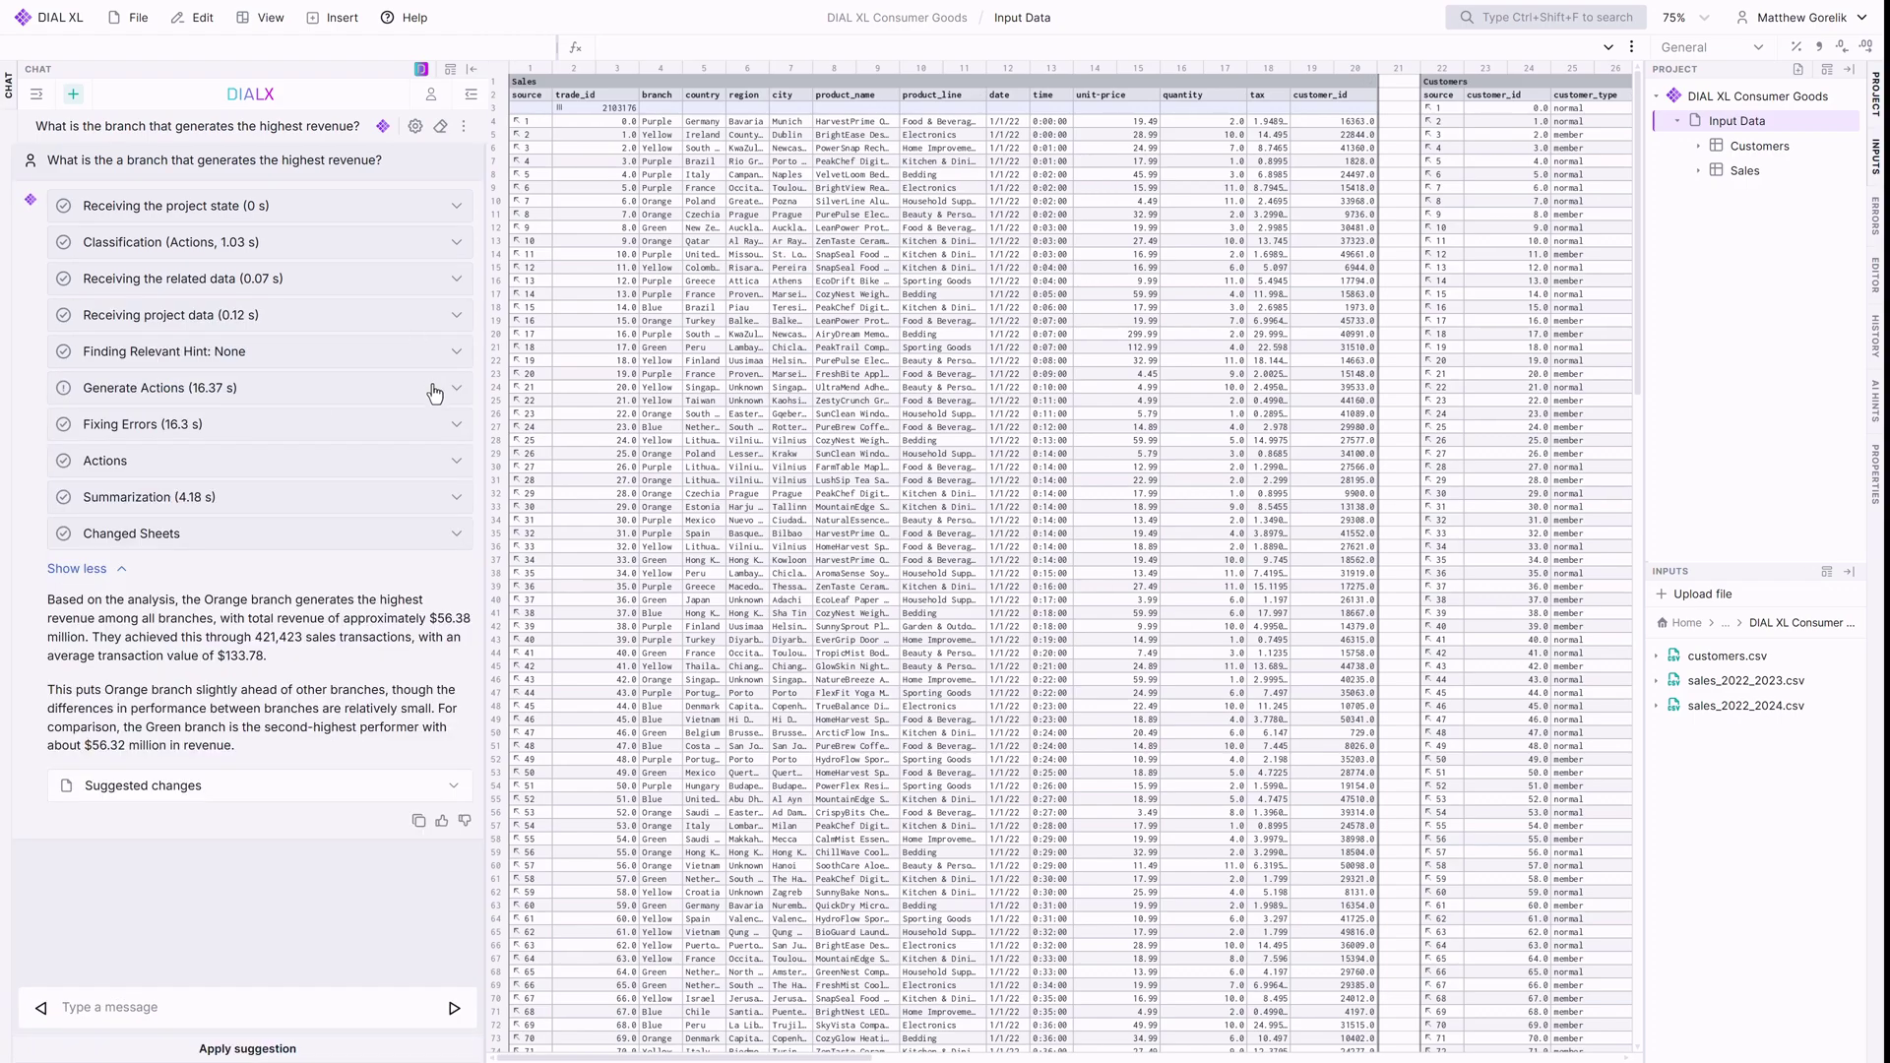
Step: Review the suggested changes and apply the SalesRevenue, BranchRevenue and TopBranch tables to a Scratchpad sheet
left_click(435, 392)
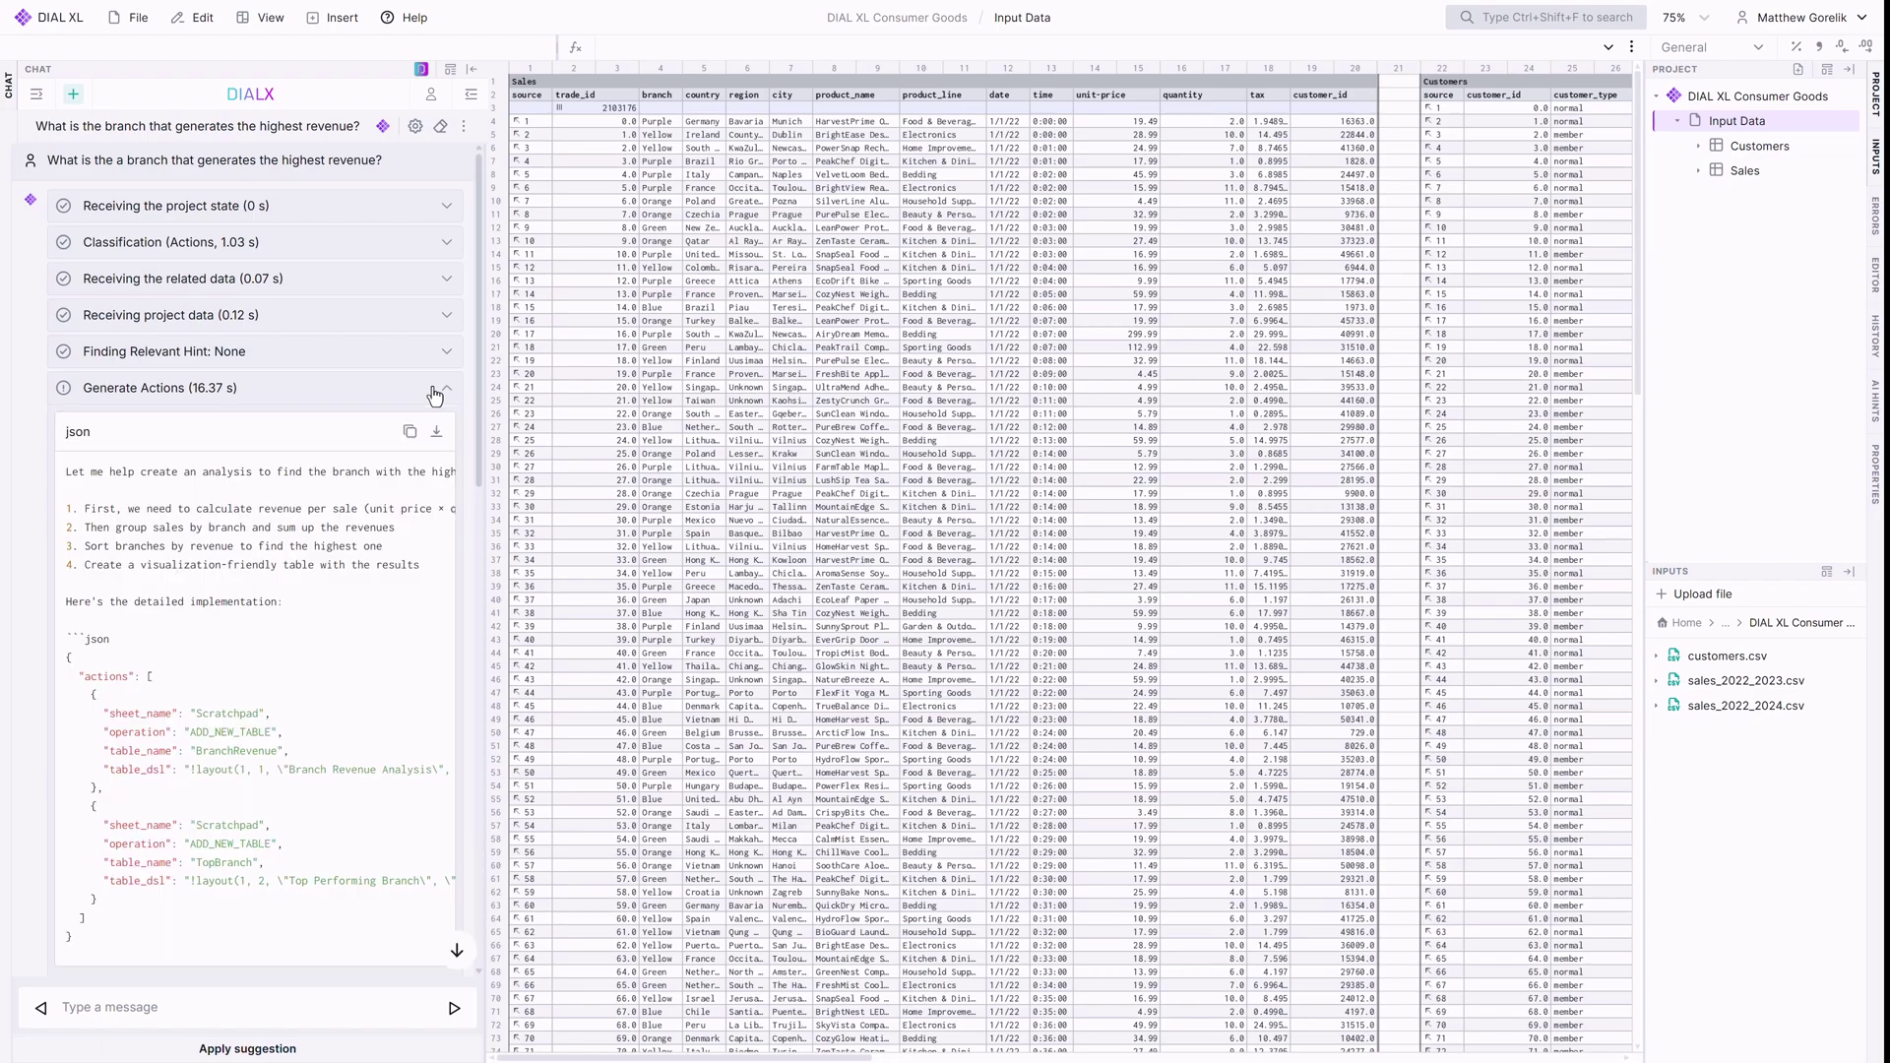
left_click(435, 392)
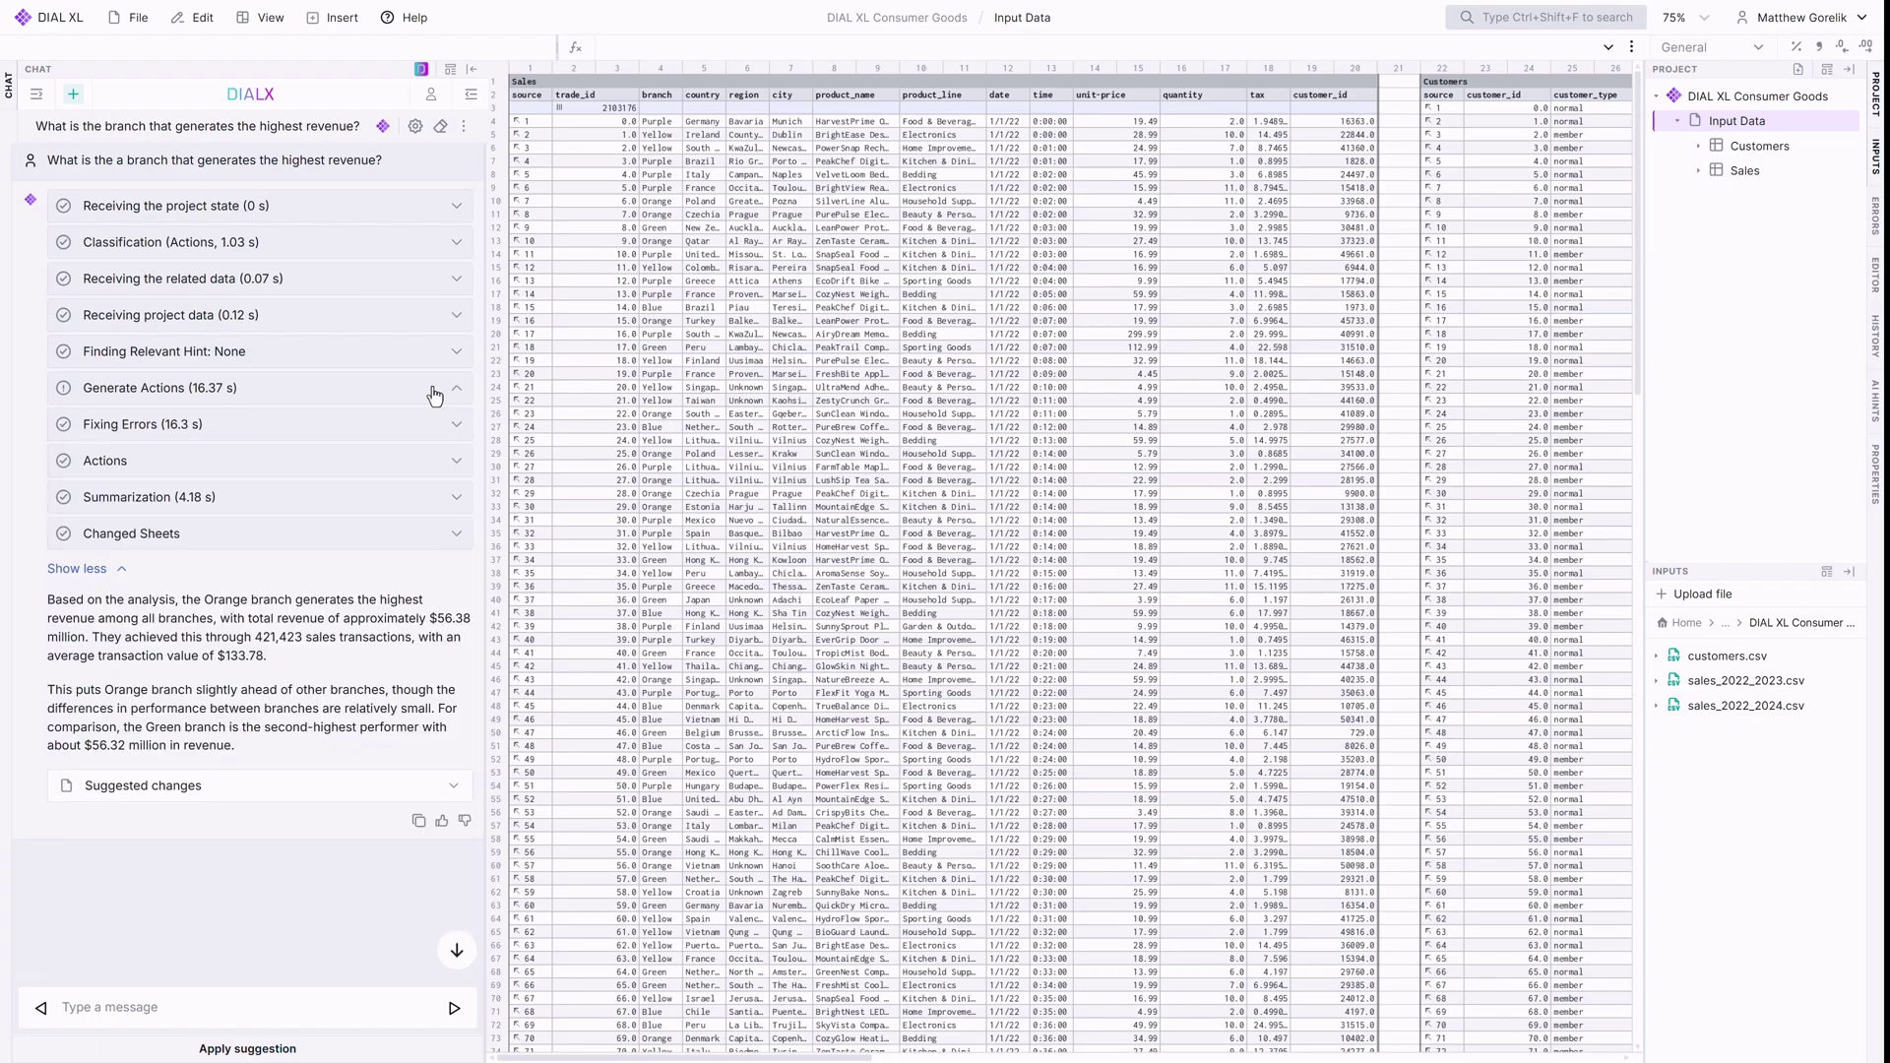
left_click(448, 785)
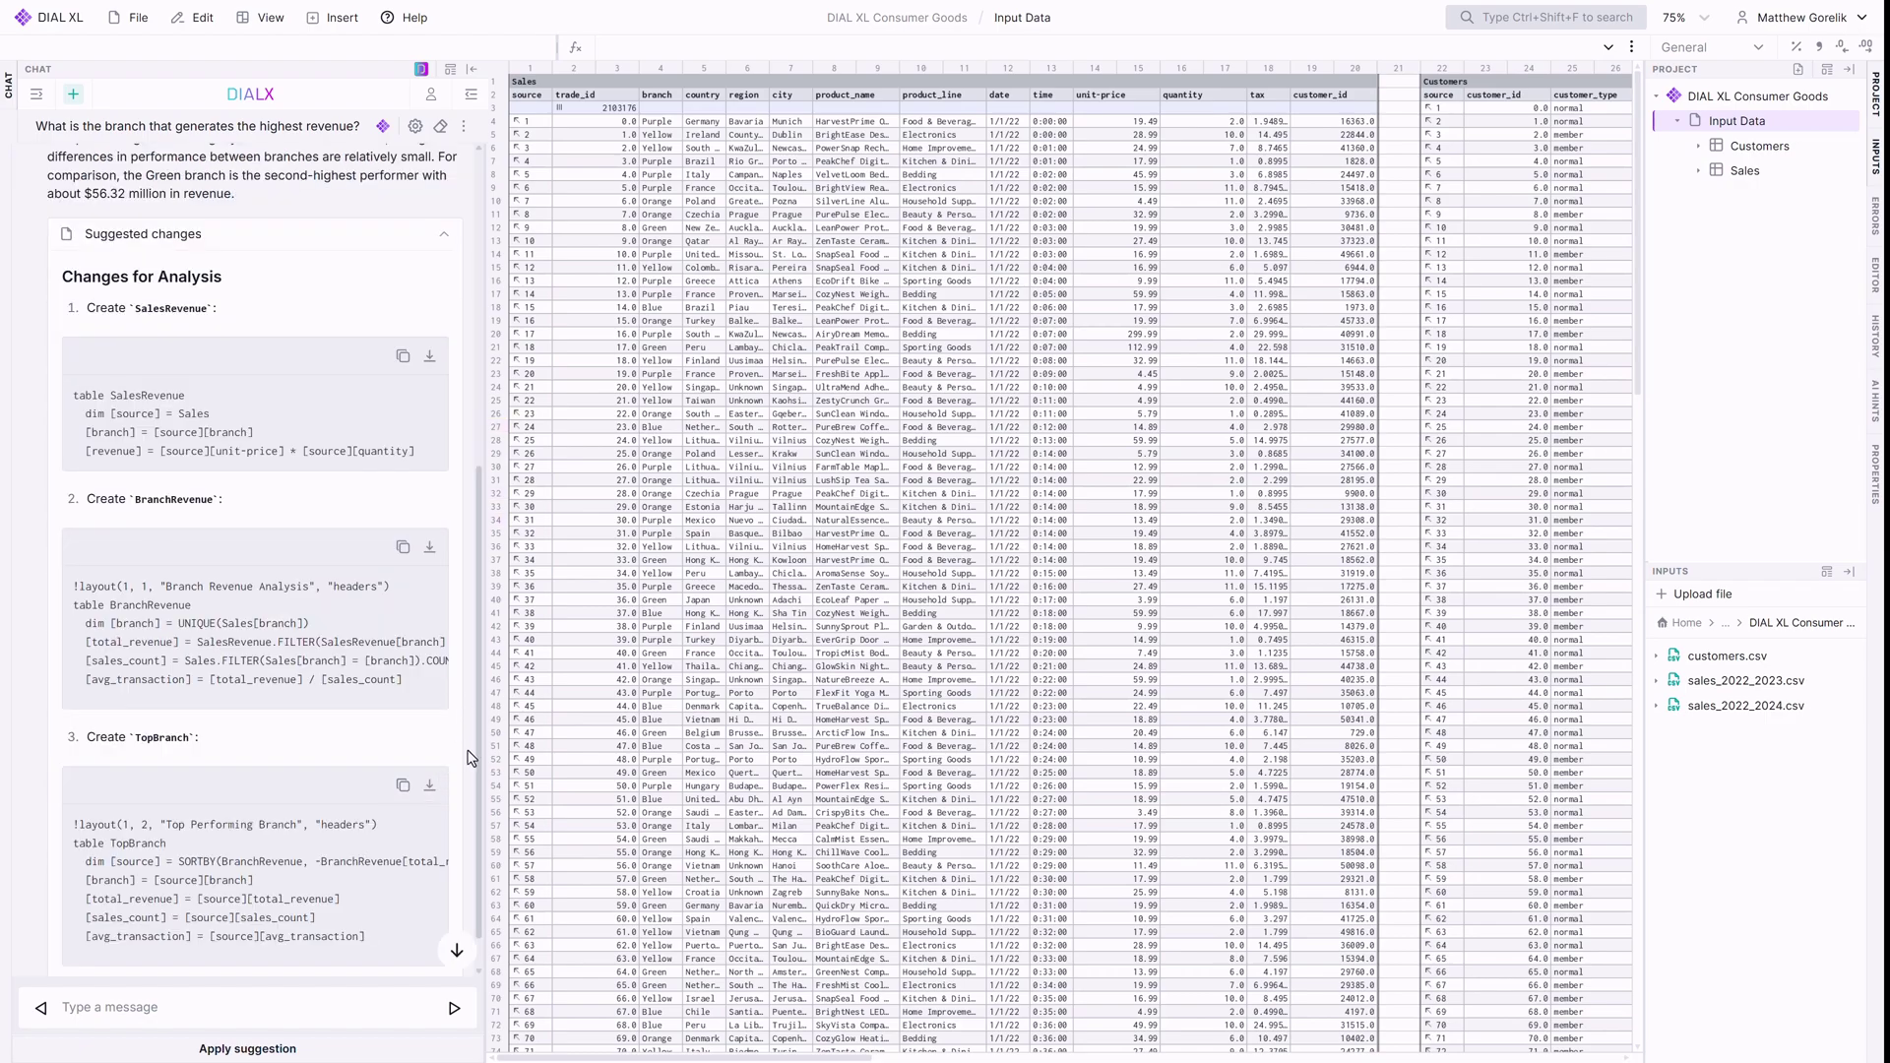
left_click(400, 1055)
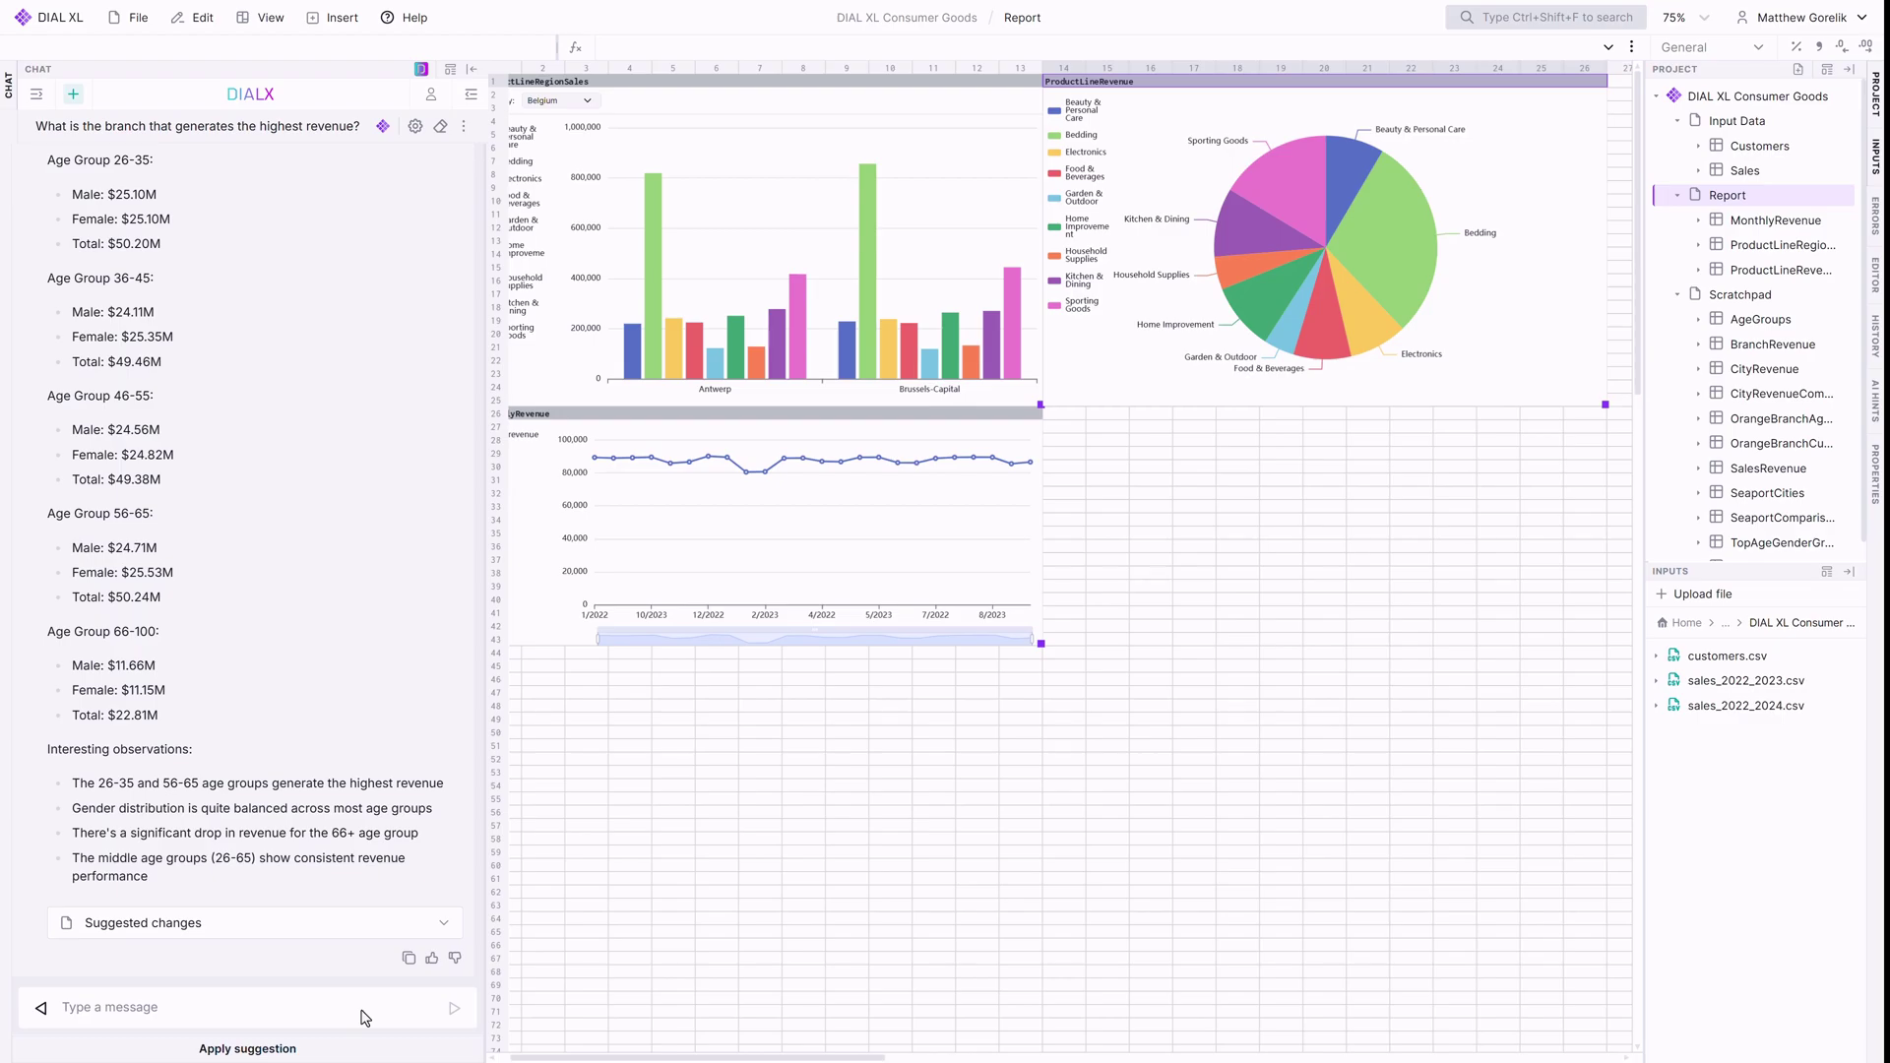
Step: Apply the age and gender revenue breakdown and switch the region sales chart to Canada
left_click(344, 1050)
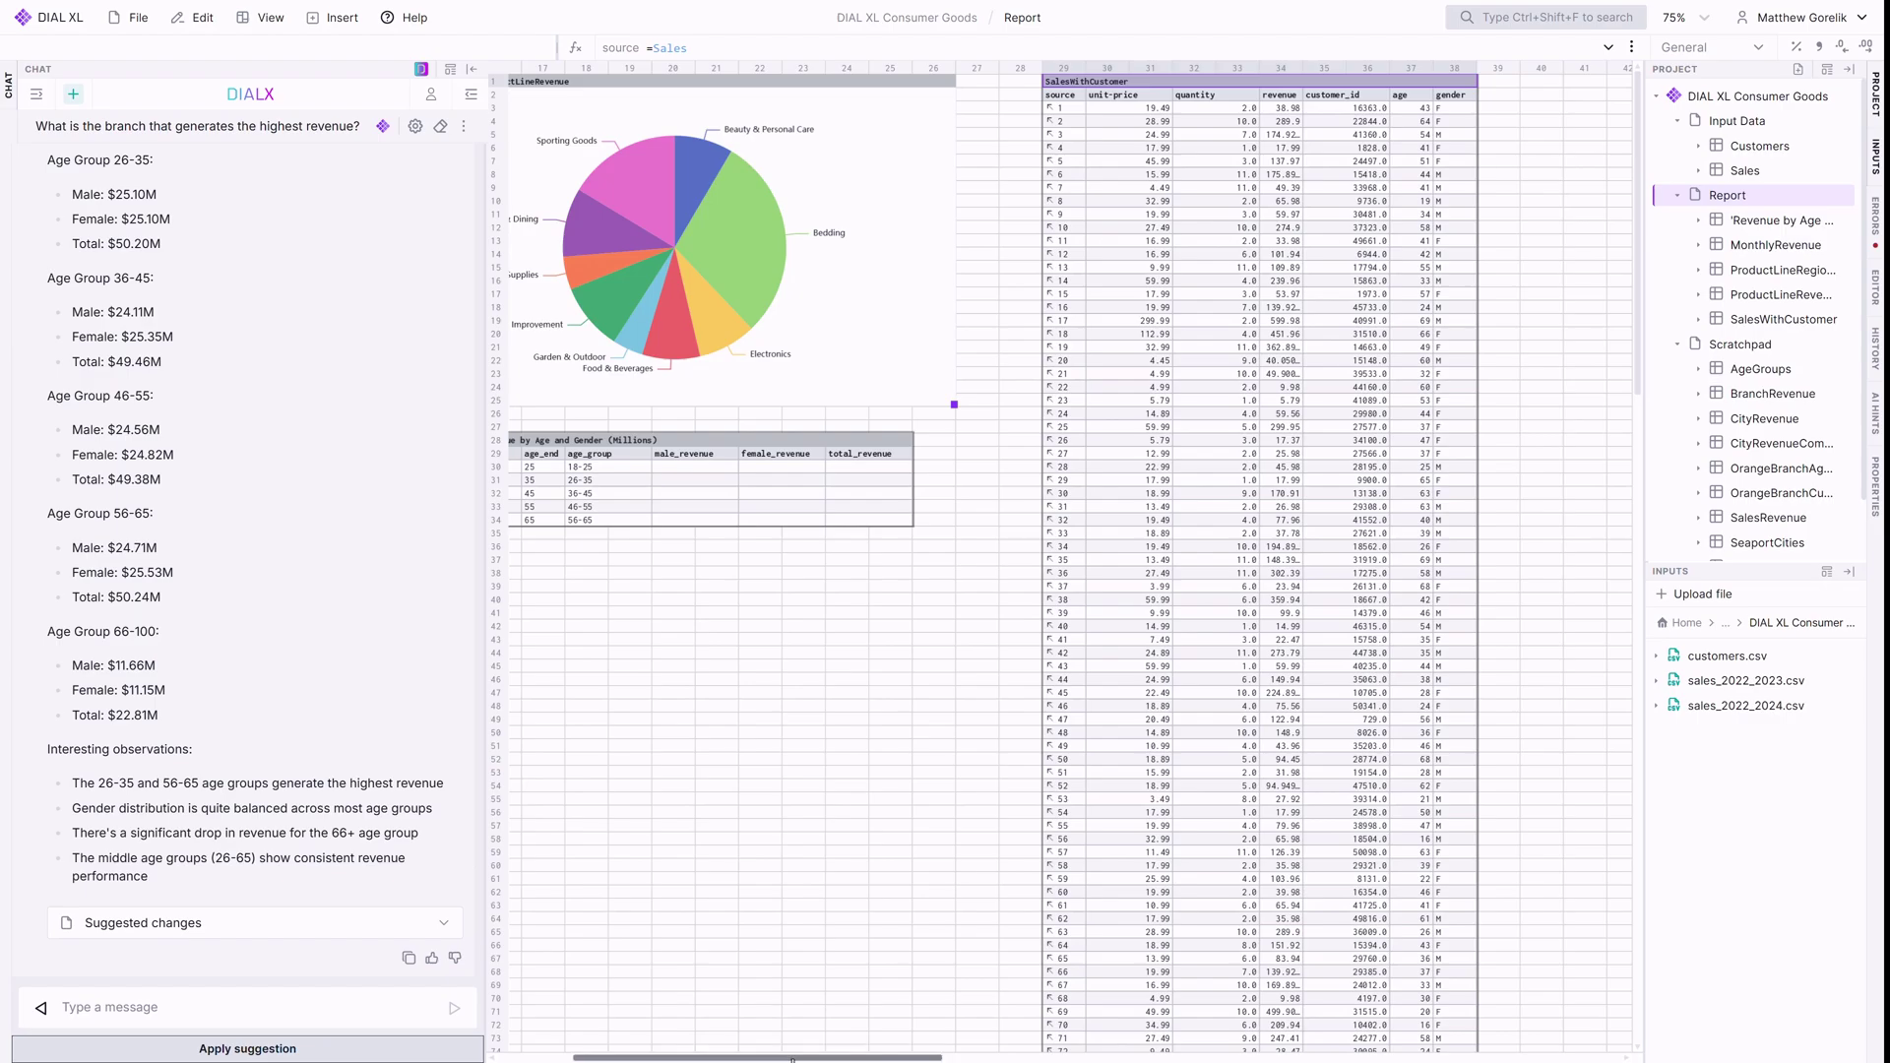
left_click_drag(793, 1059, 716, 1058)
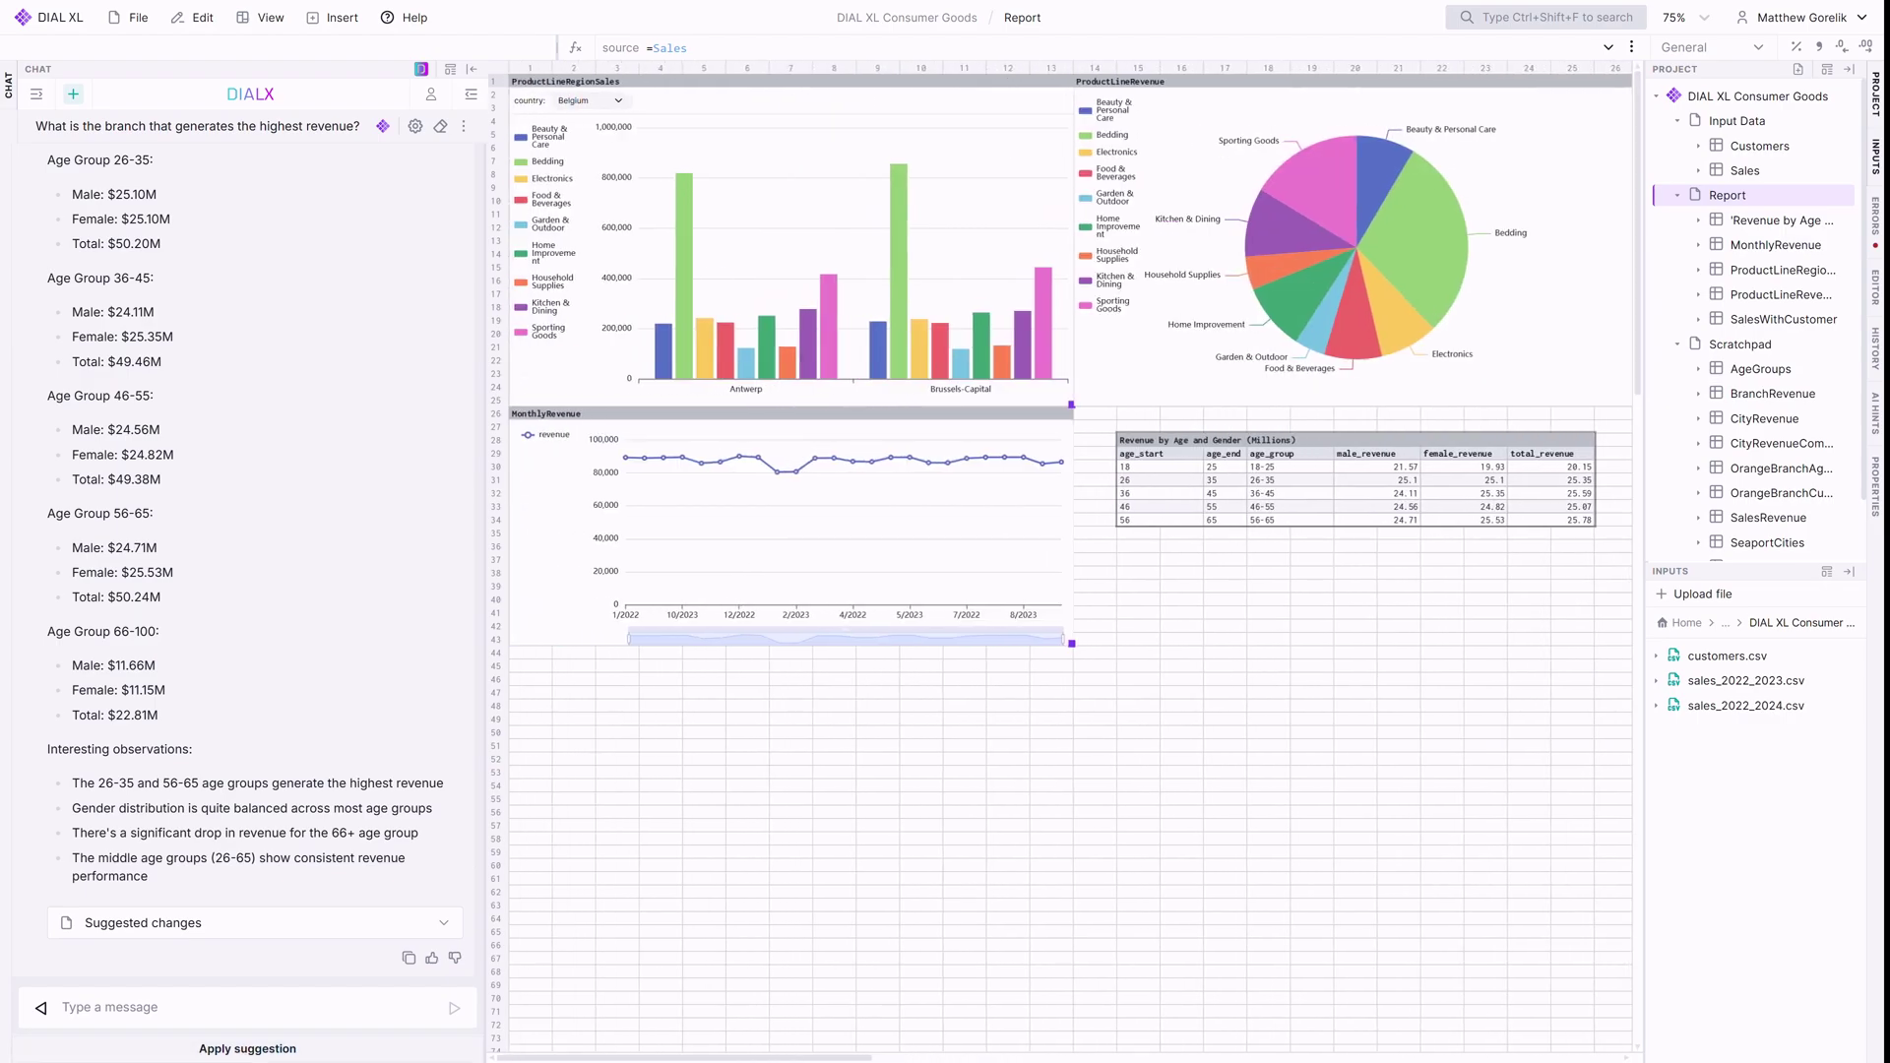
left_click(589, 101)
left_click(573, 206)
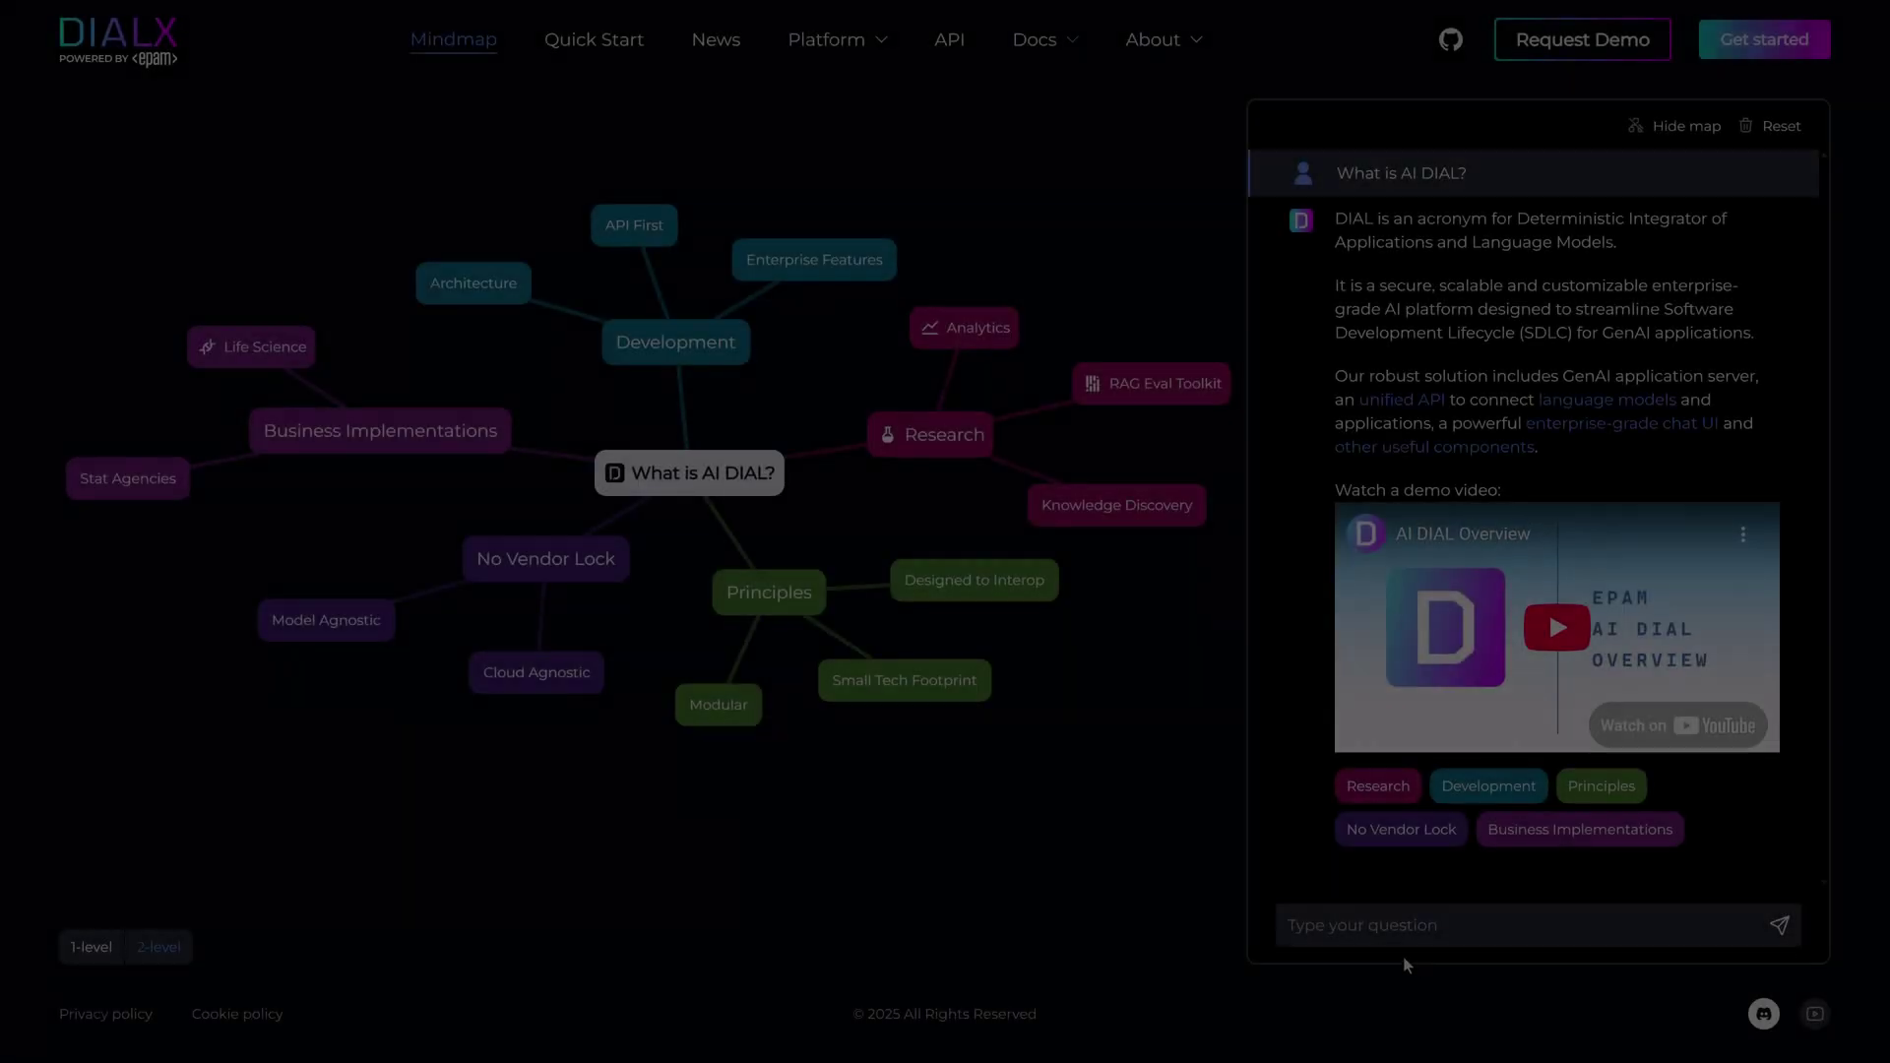
Step: Open the Knowledge Base from the Docs menu to reach the AI DIAL Documentation home page
left_click(1035, 41)
left_click(1040, 89)
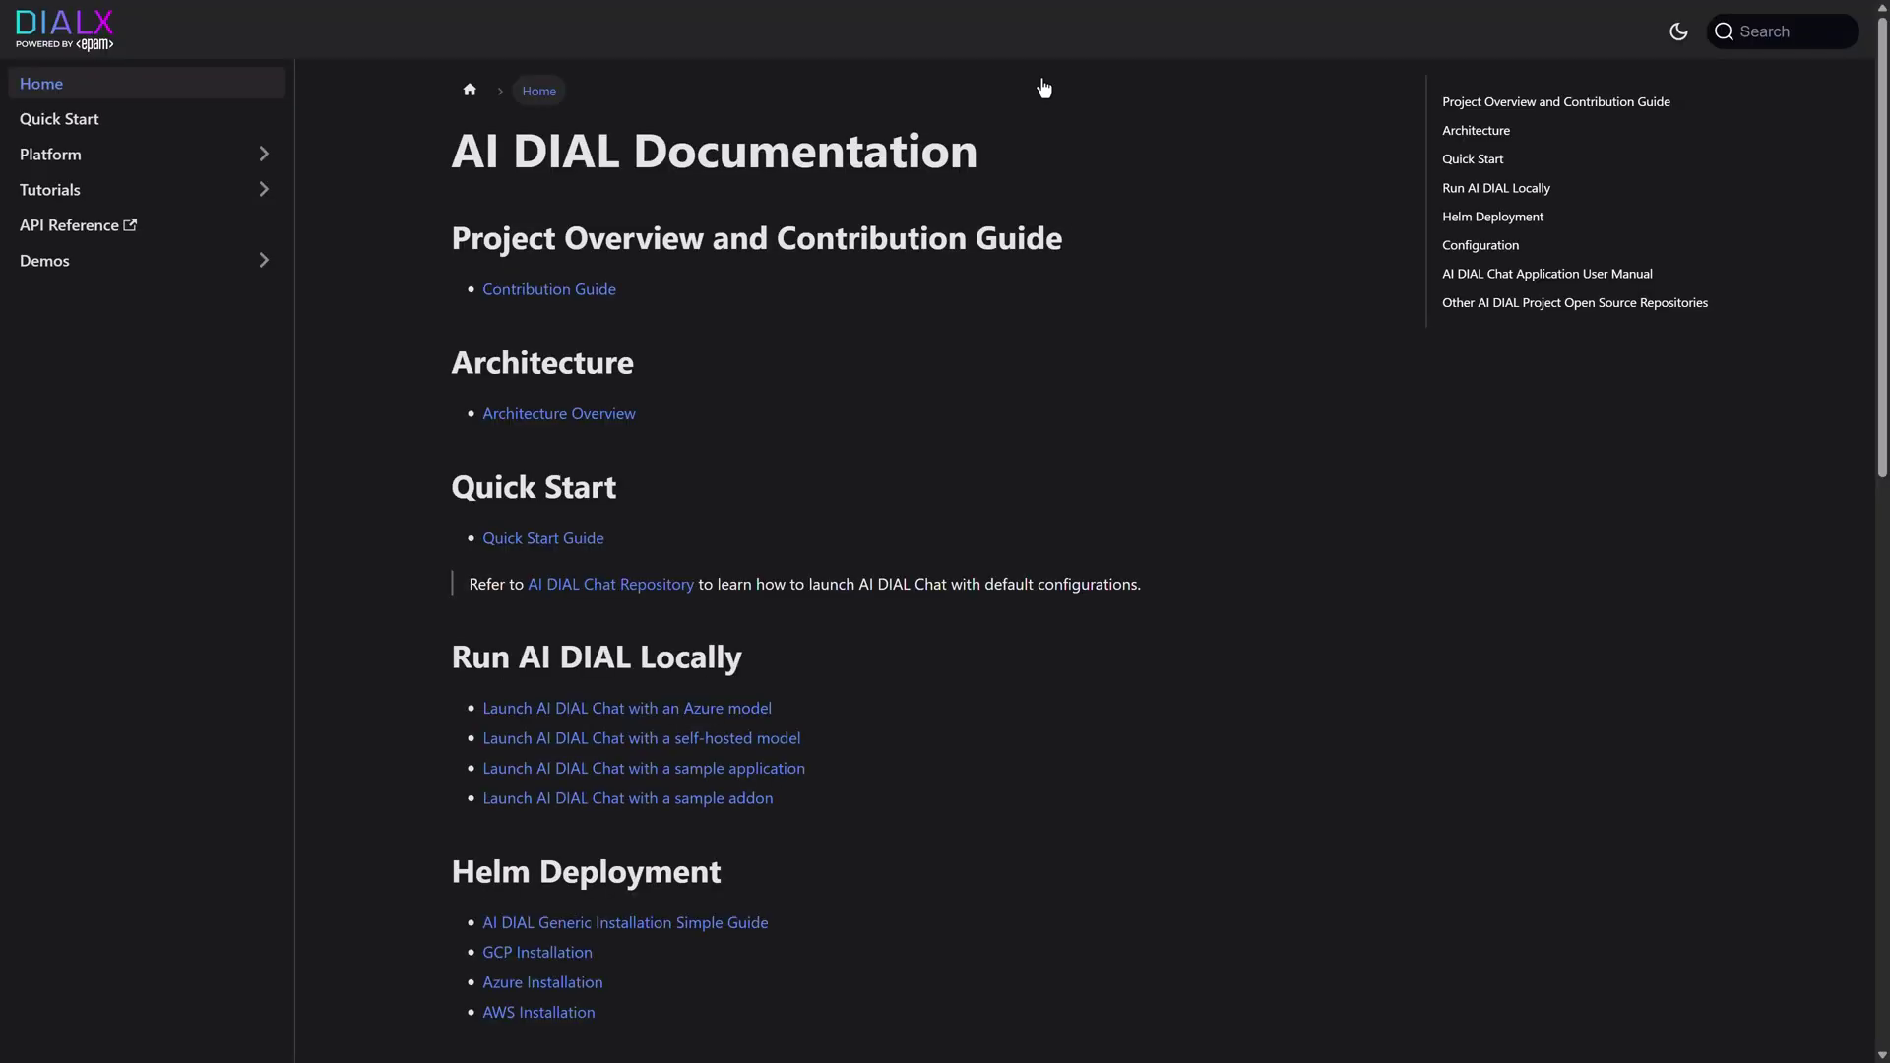